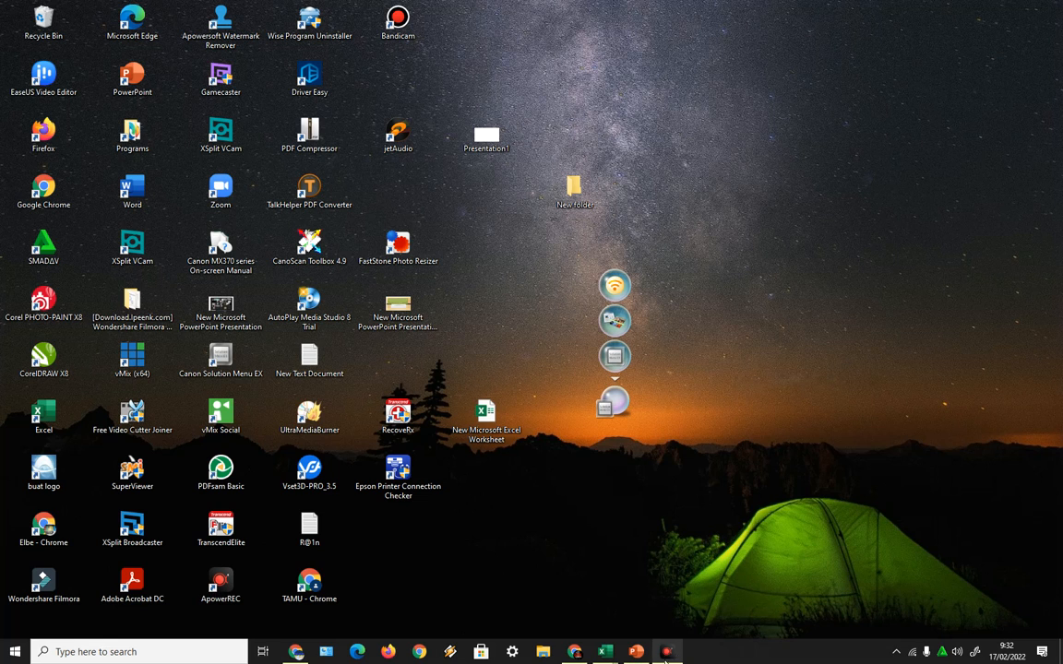
# - Switch to the SKP presentation in PowerPoint and view its slide show up to the Rencana SKP table slide
pyautogui.moveTo(635, 655)
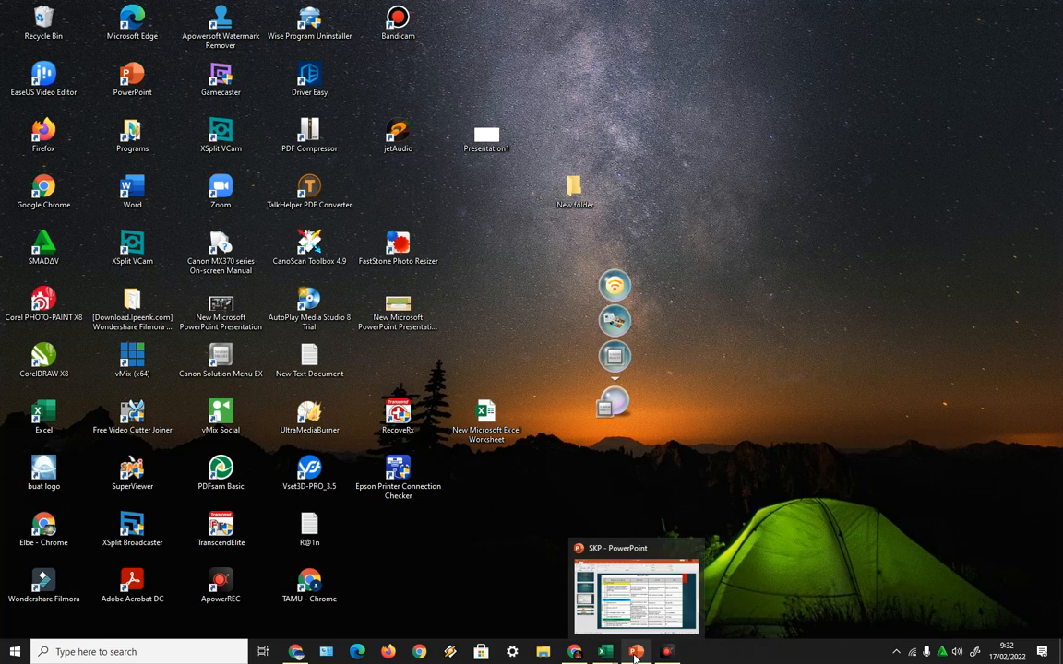
pyautogui.click(634, 654)
pyautogui.click(129, 176)
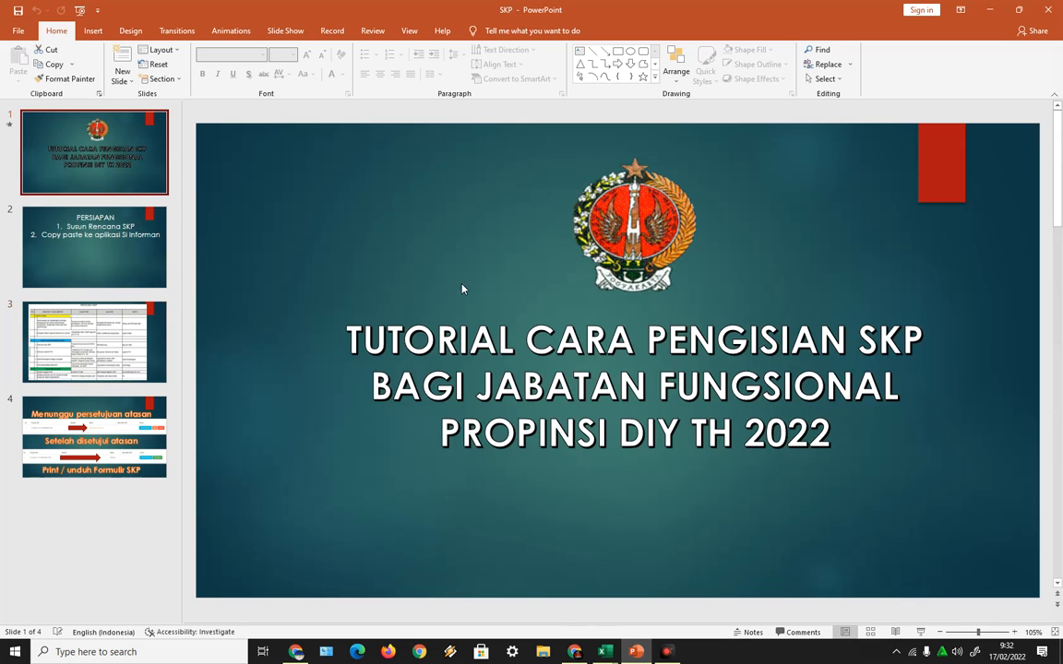
pyautogui.click(920, 632)
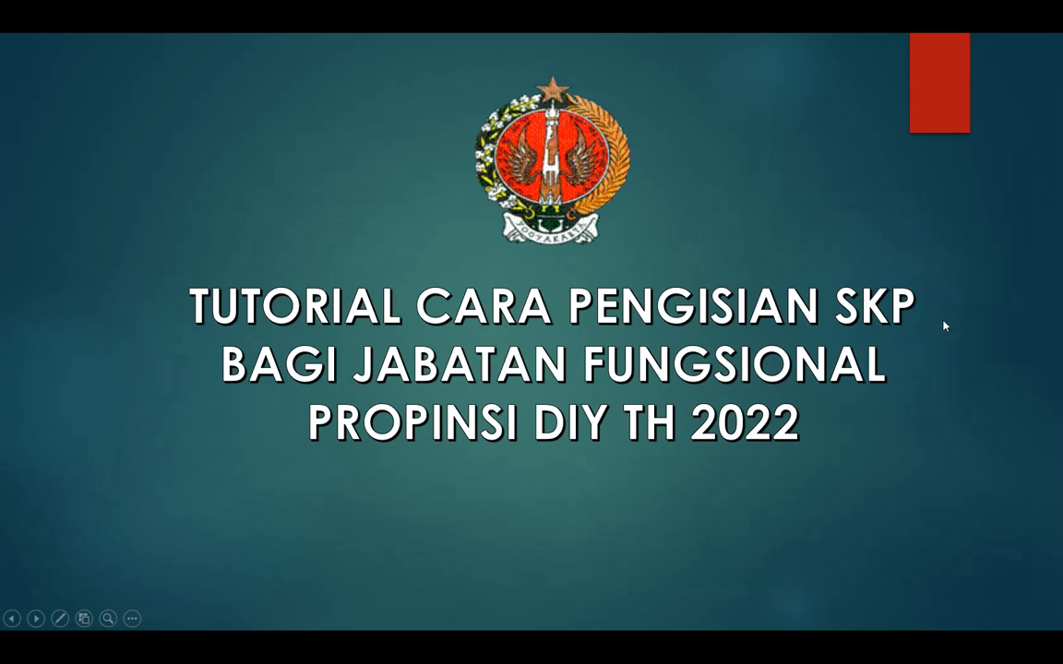
pyautogui.click(900, 471)
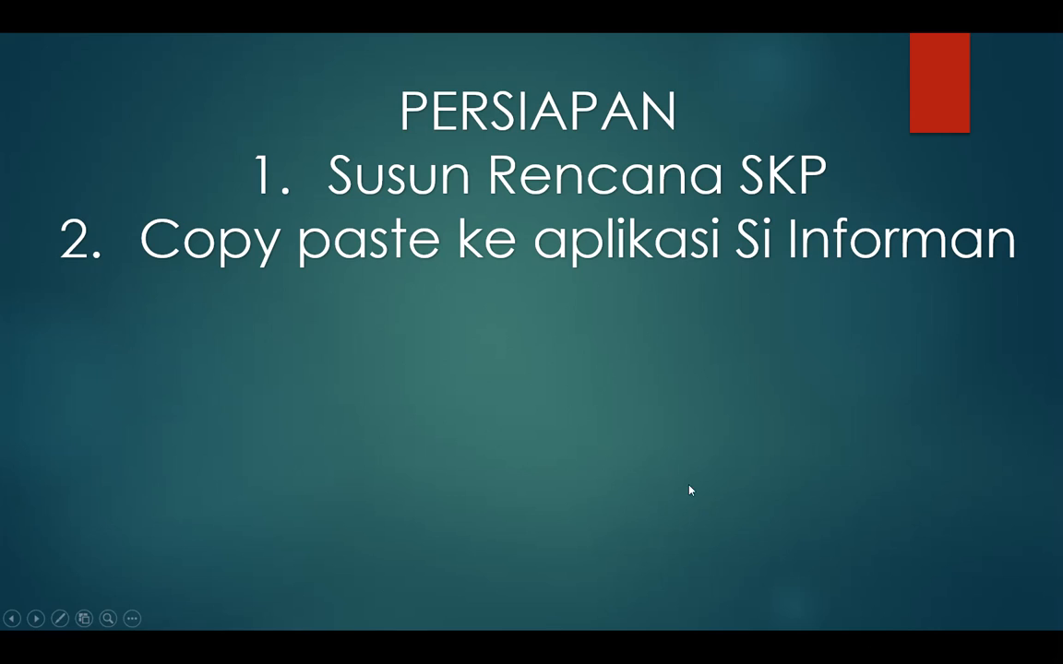
pyautogui.click(686, 457)
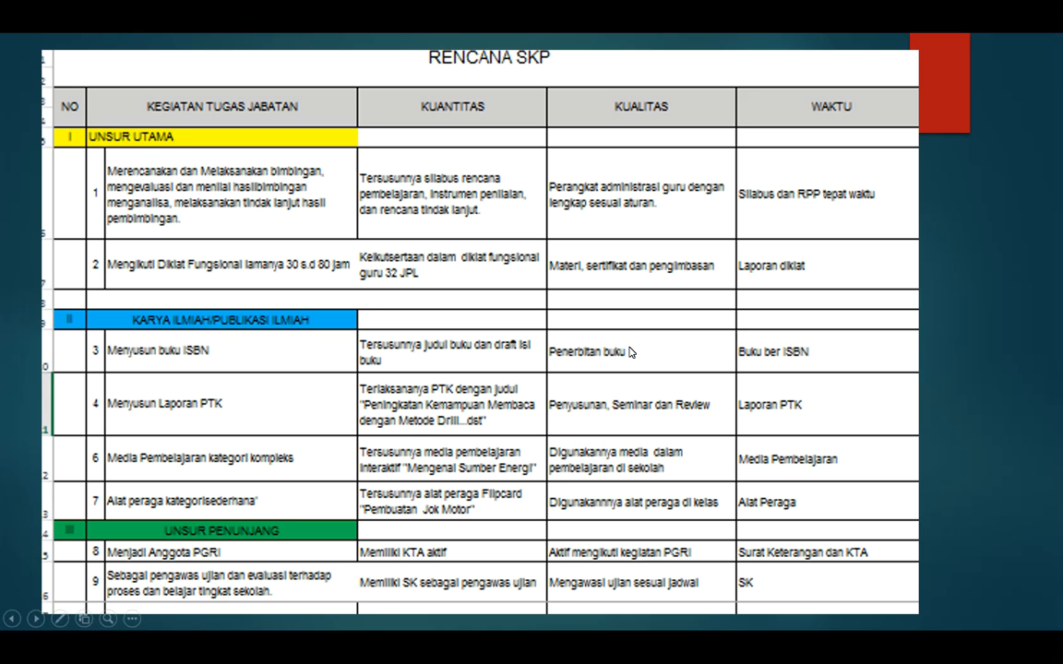
pyautogui.press('Escape')
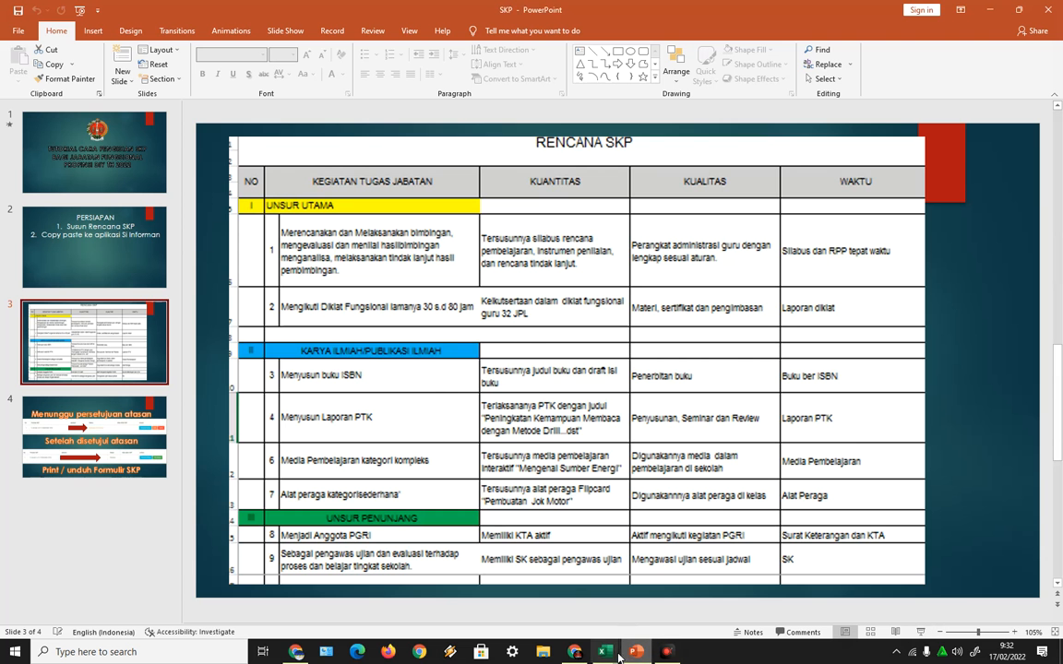
# - Switch to the 2021 CETAK KET PRESENSI BKD workbook in Excel and copy the employee number in cell G57 of the Daftar guru sheet
pyautogui.click(576, 652)
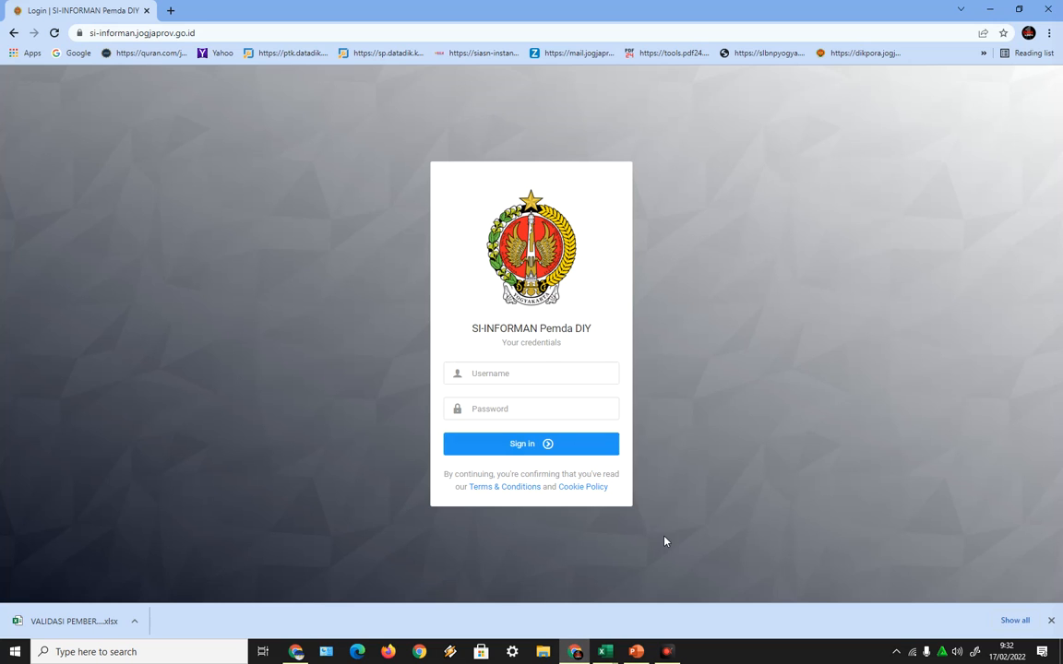
pyautogui.moveTo(606, 656)
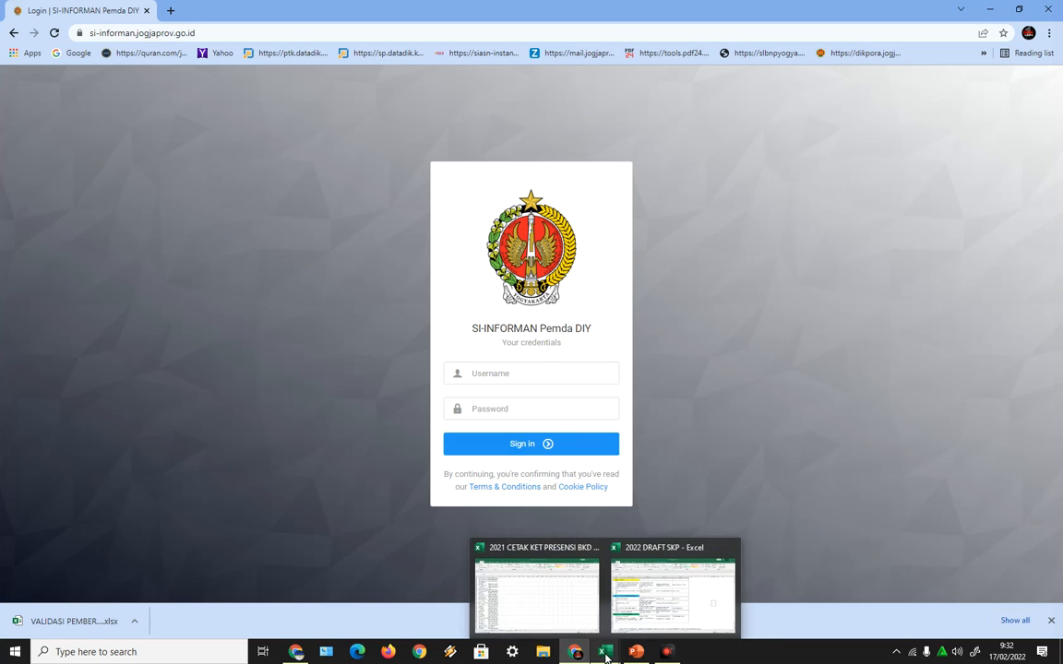
pyautogui.click(540, 620)
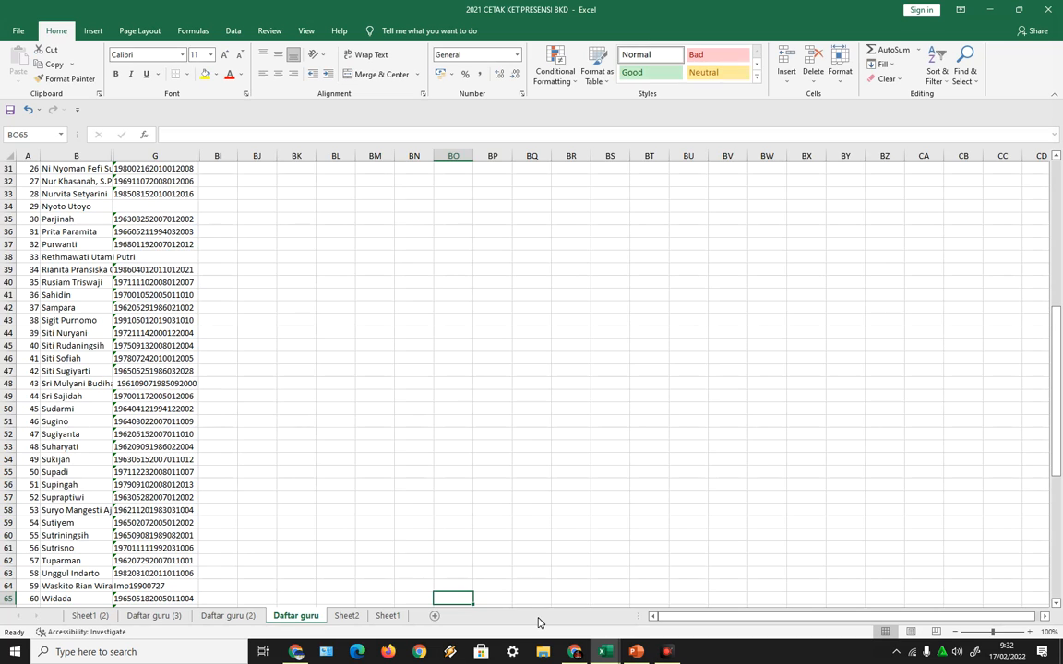
pyautogui.click(128, 499)
pyautogui.rightClick(132, 498)
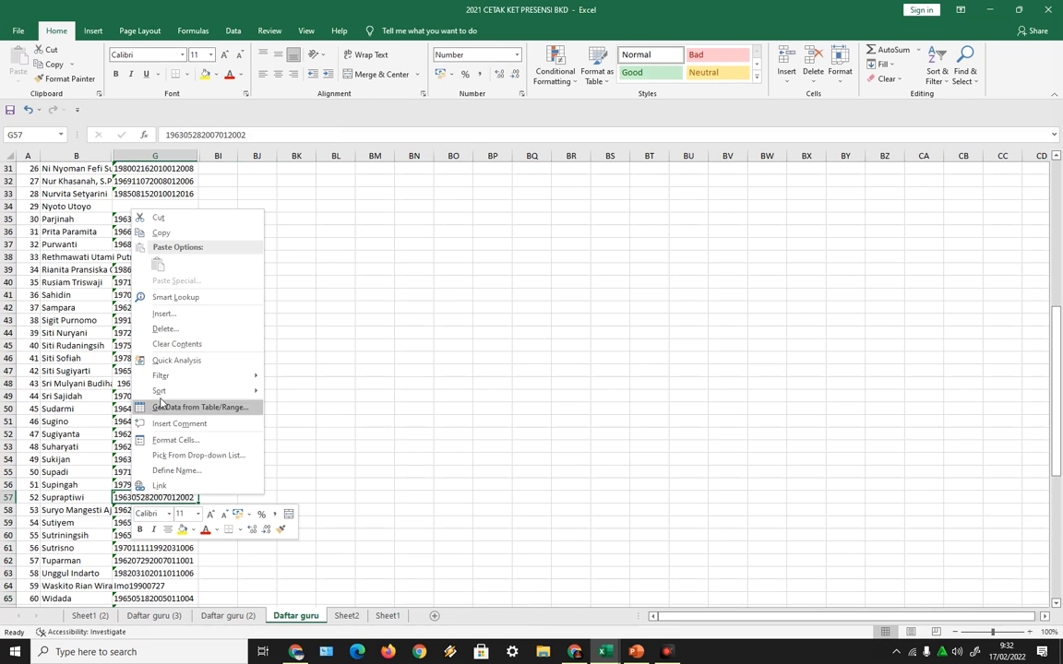
pyautogui.click(160, 232)
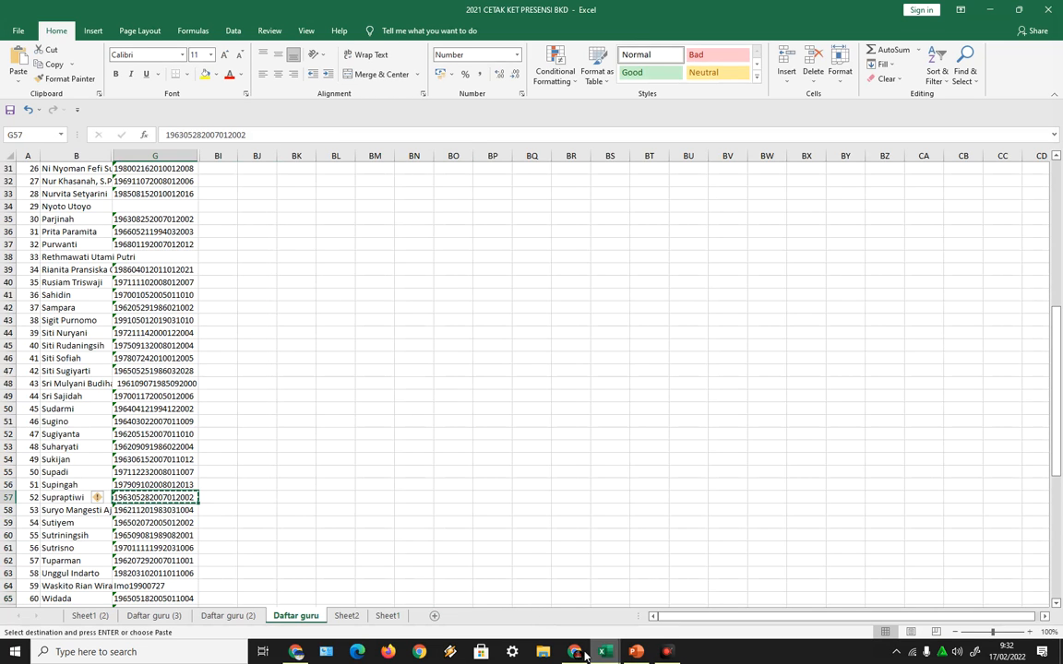
# - Switch to the SI-INFORMAN login page in Chrome and paste the copied employee number as the username
pyautogui.hotkey('alt', 'Tab')
pyautogui.rightClick(490, 373)
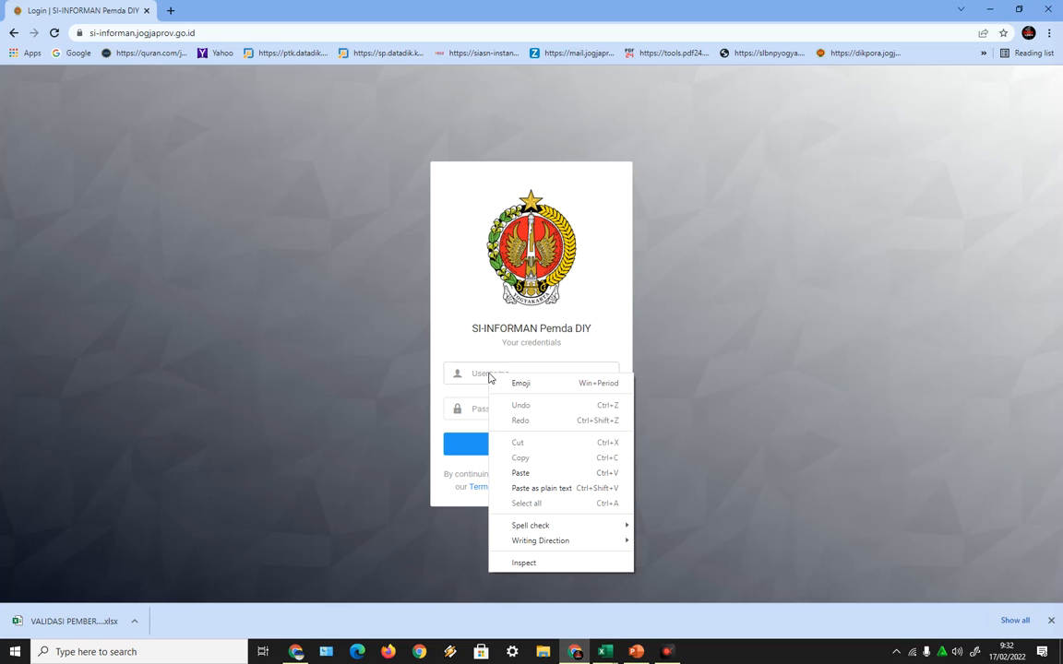
pyautogui.click(541, 477)
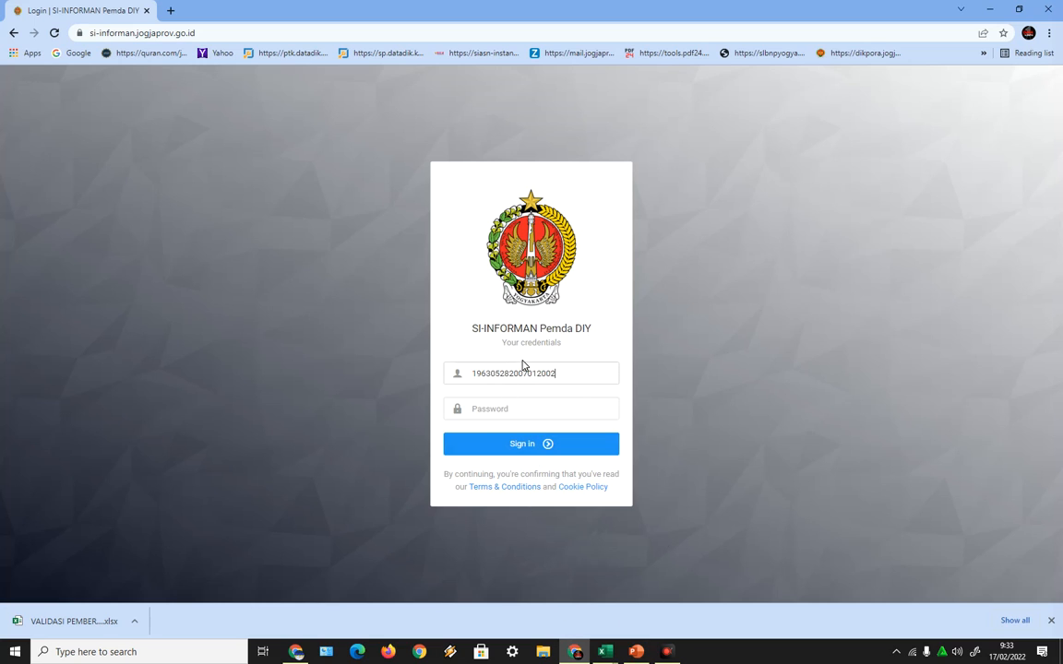
# - Fill in the account password on the login form and sign in to SI-INFORMAN
pyautogui.moveTo(514, 377); pyautogui.dragTo(470, 373)
pyautogui.rightClick(483, 372)
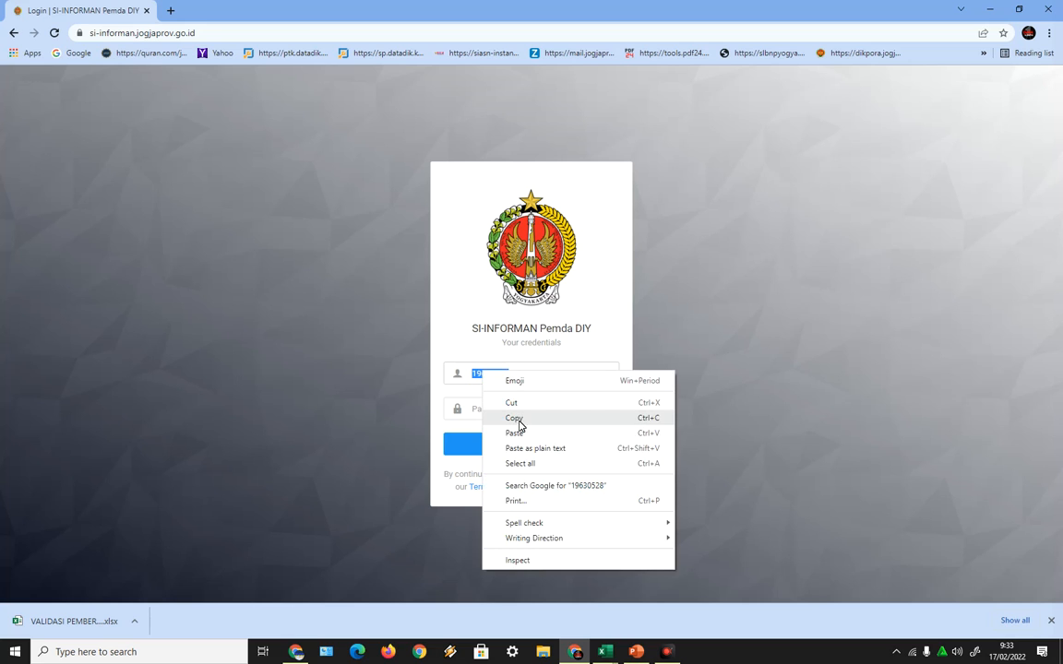
pyautogui.click(515, 419)
pyautogui.rightClick(510, 410)
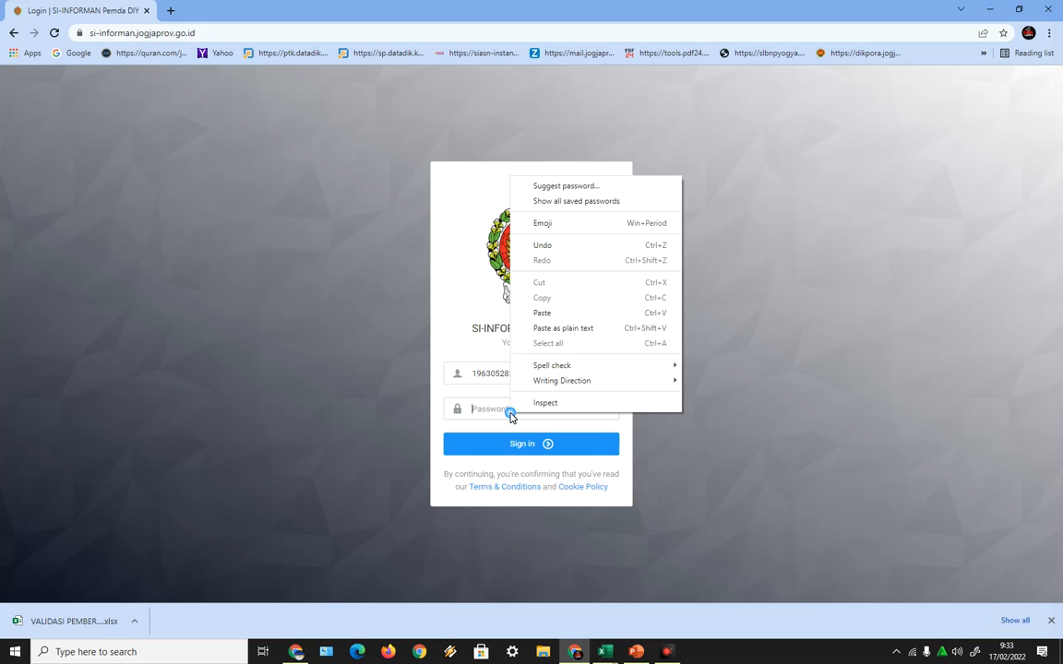
pyautogui.click(544, 313)
pyautogui.click(559, 443)
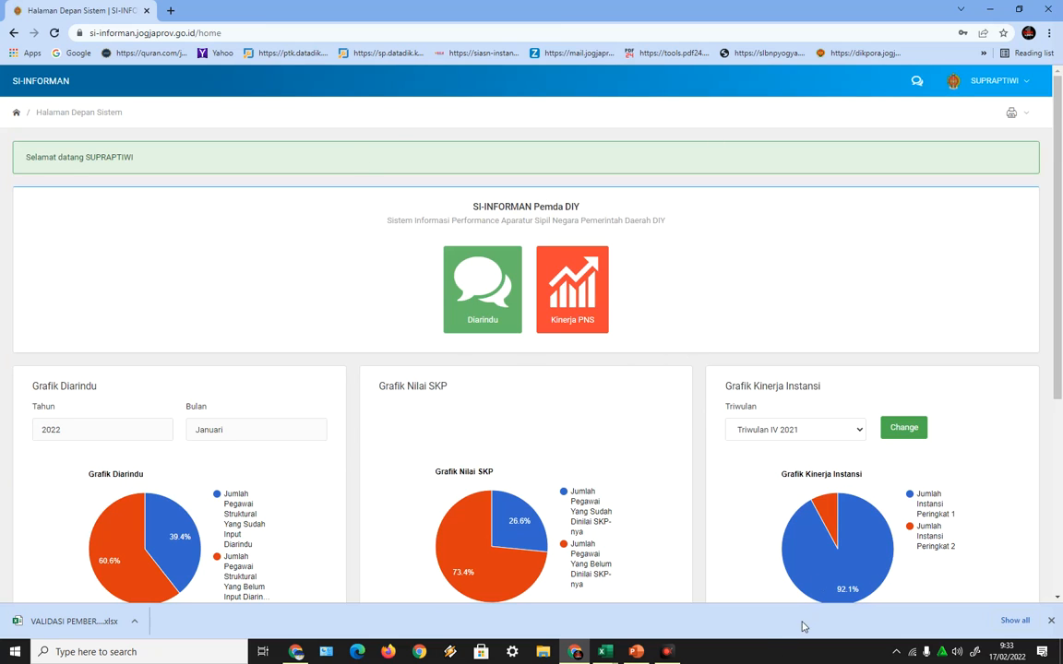
# - Go to Rencana Kerja dan Target in the Kinerja PNS module and start a new SKP entry
pyautogui.click(598, 295)
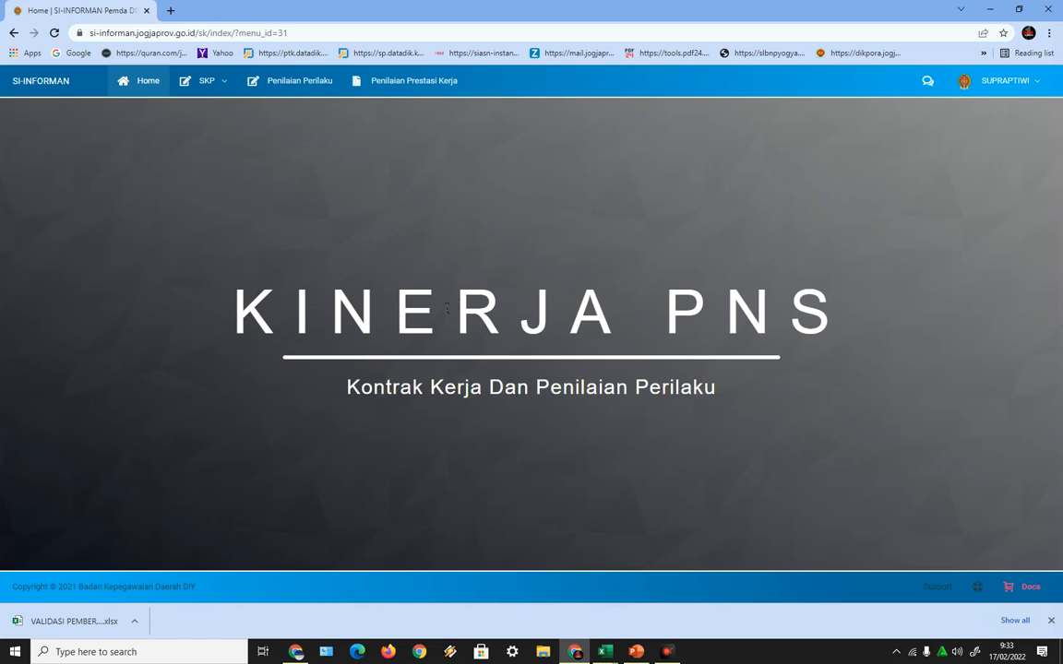
pyautogui.click(213, 82)
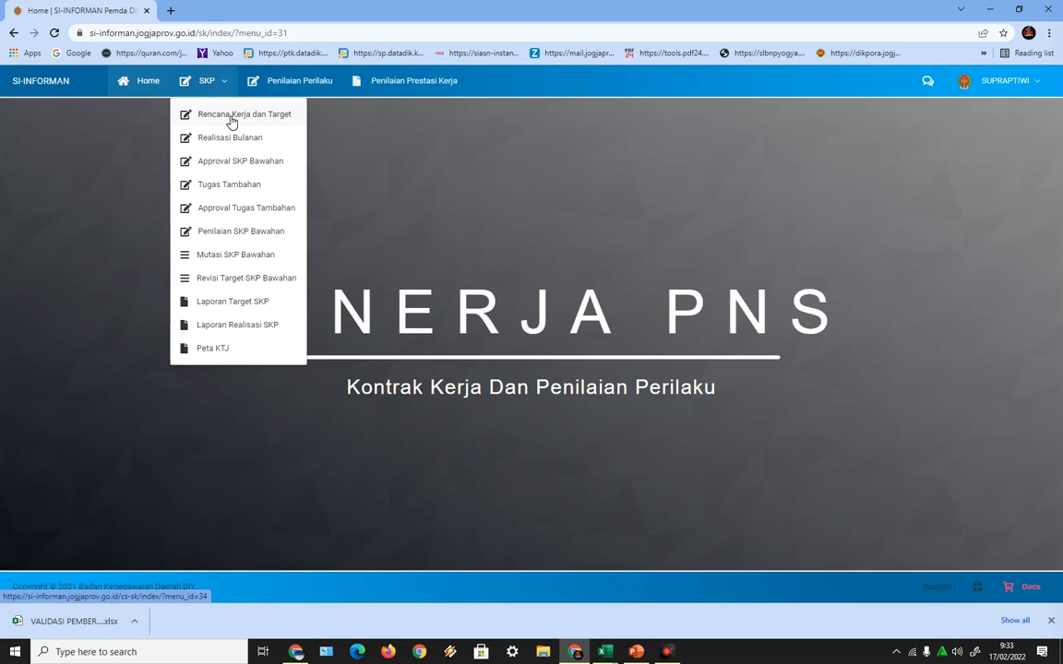
pyautogui.click(232, 120)
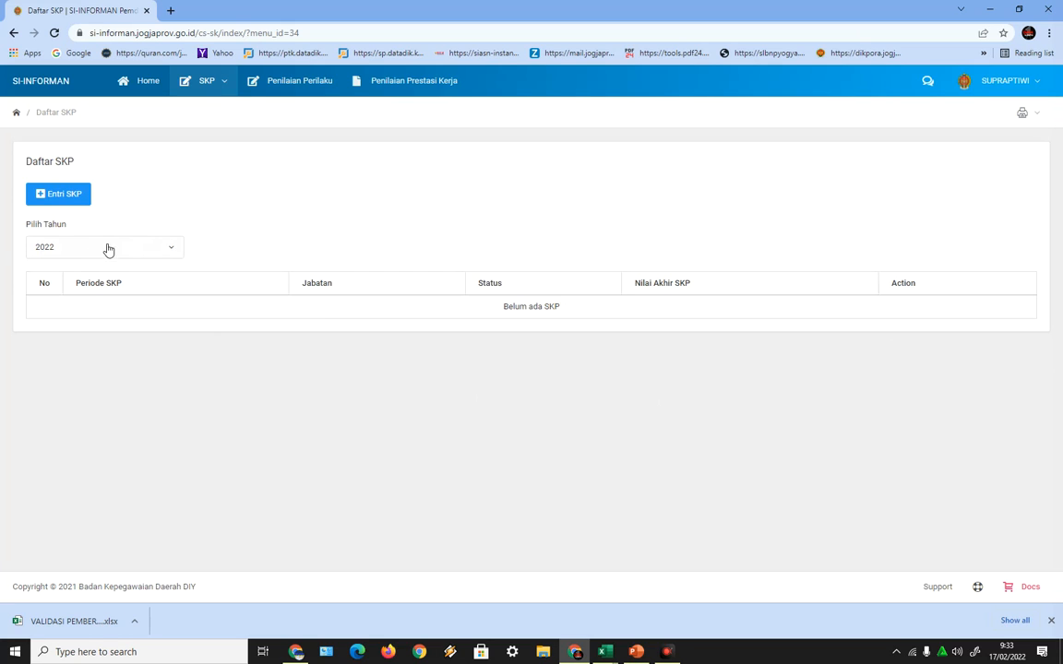
pyautogui.click(77, 201)
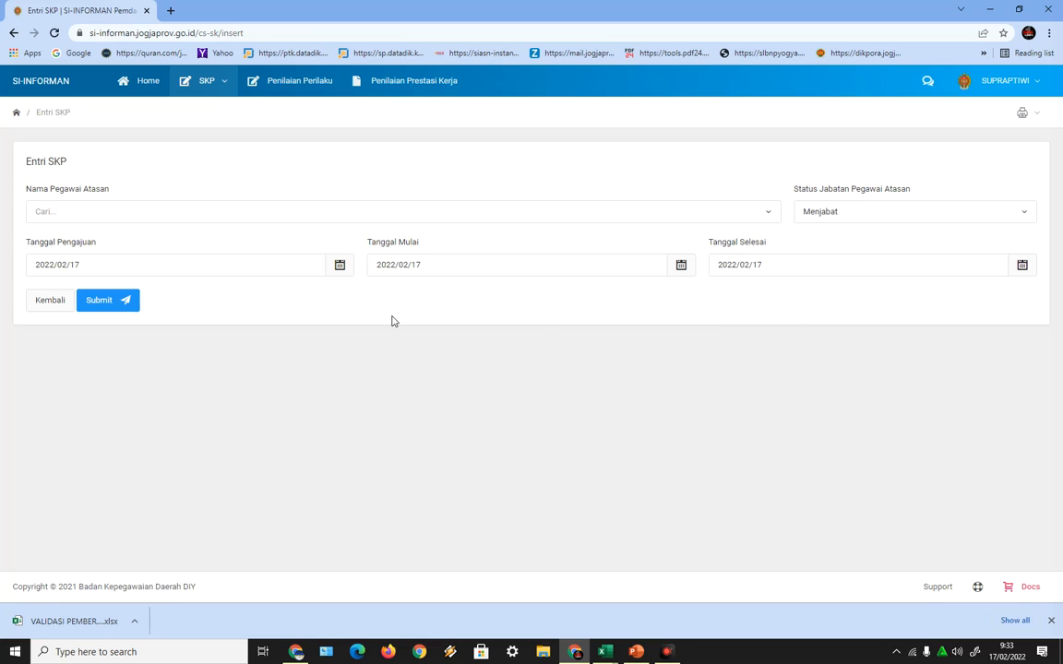
# - Search for the supervisor by name and select the matching employee as Nama Pegawai Atasan
pyautogui.click(83, 216)
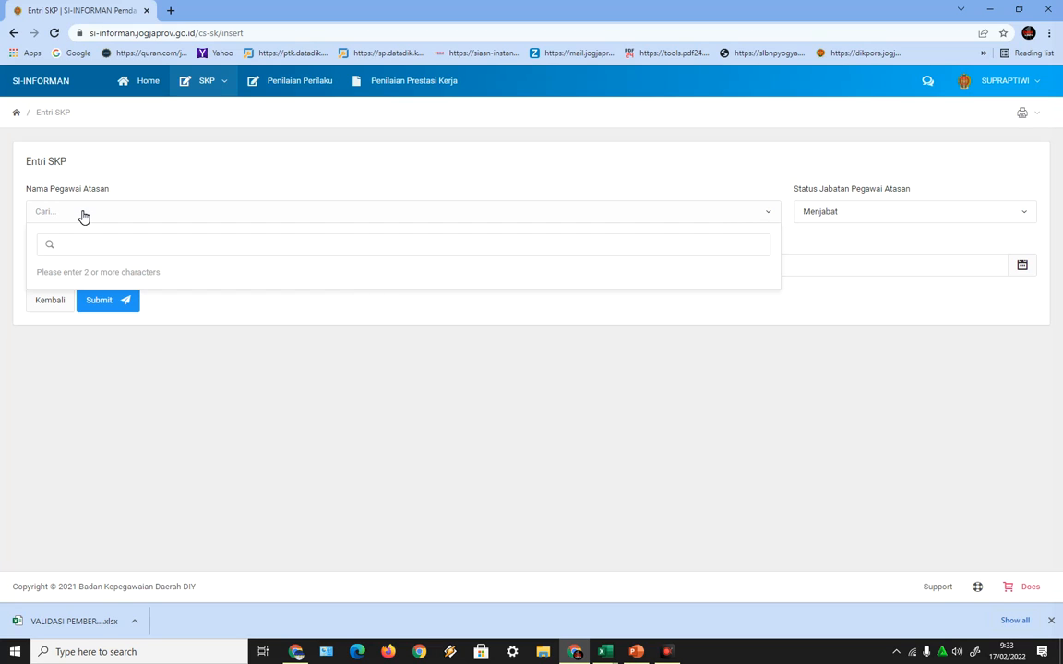
pyautogui.write('HARTANT')
pyautogui.press('BackSpace')
pyautogui.press('BackSpace')
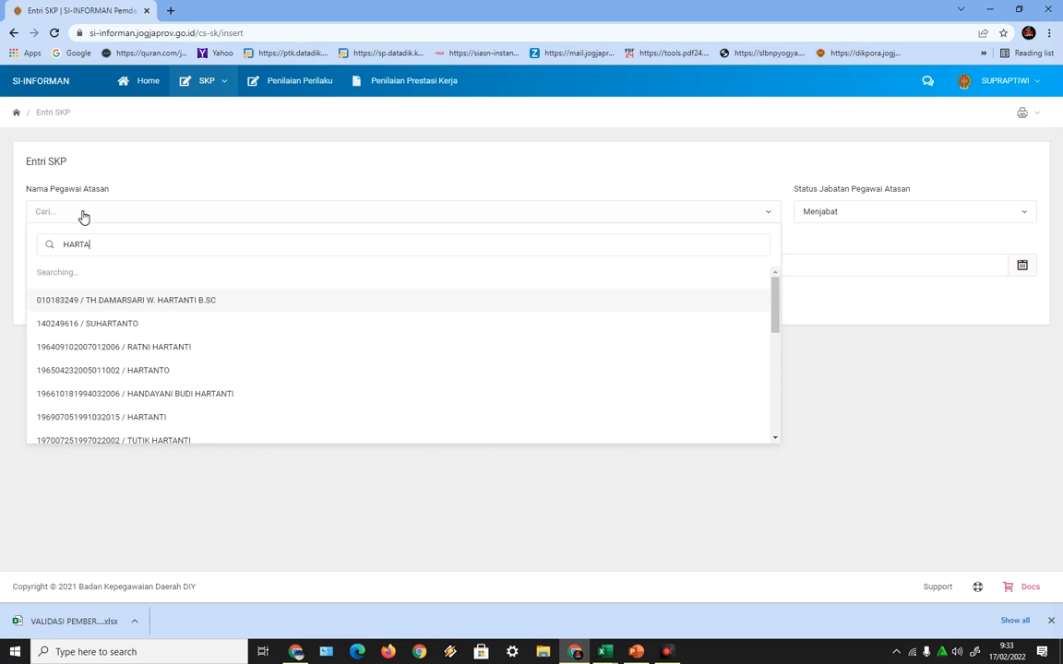
pyautogui.write('TI')
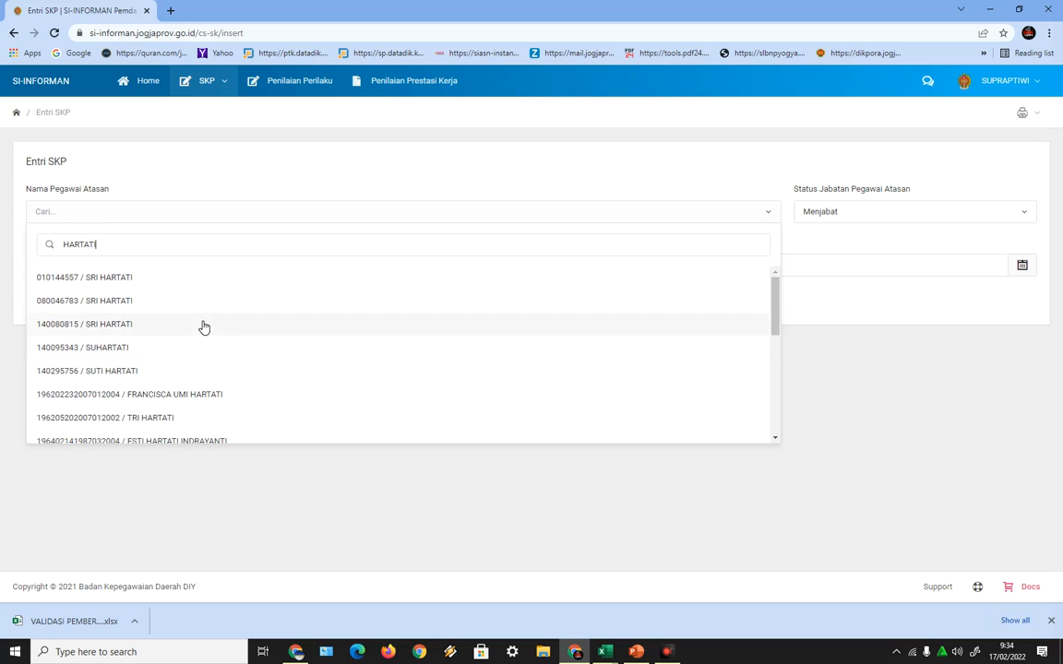
pyautogui.scroll(-2, 208, 345)
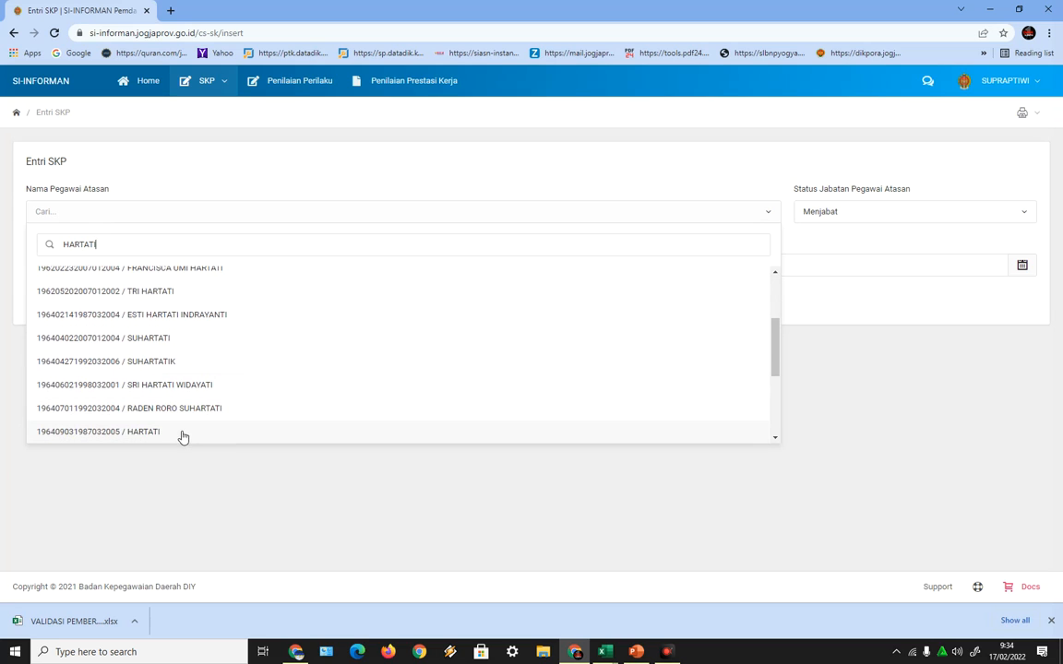
pyautogui.scroll(-1, 254, 438)
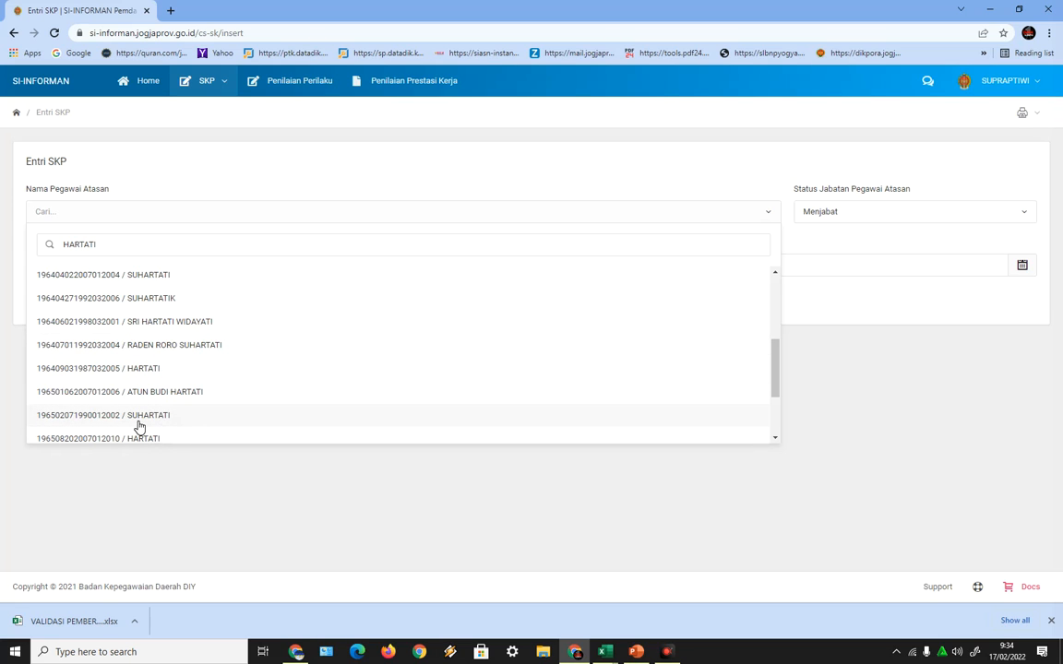
pyautogui.click(83, 369)
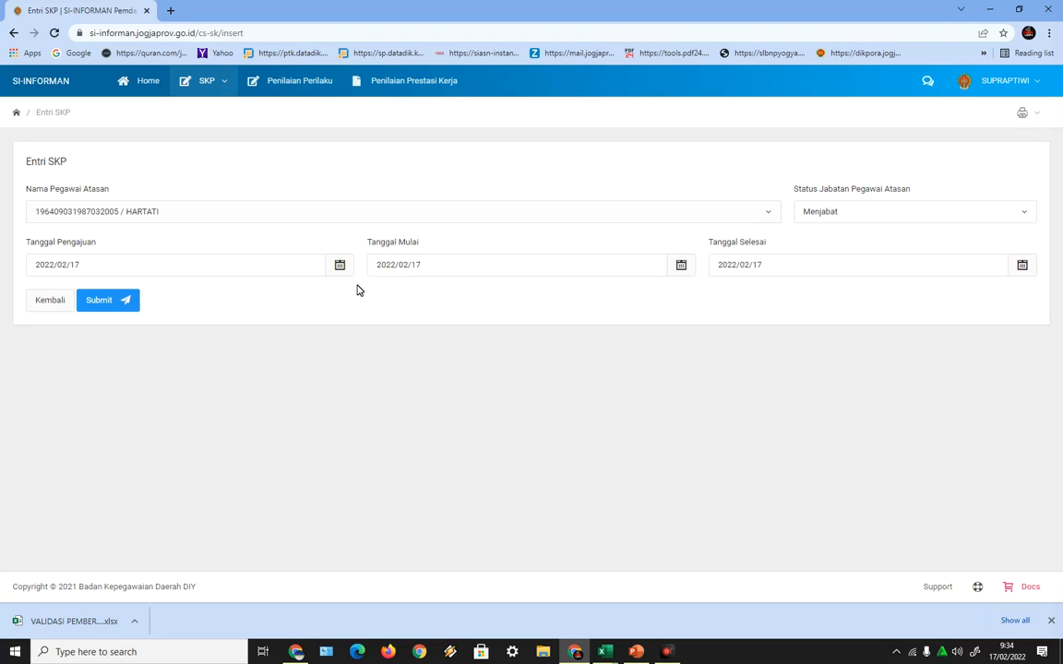
# - Set both Tanggal Pengajuan and Tanggal Mulai of the SKP entry to 2022/01/03
pyautogui.click(296, 265)
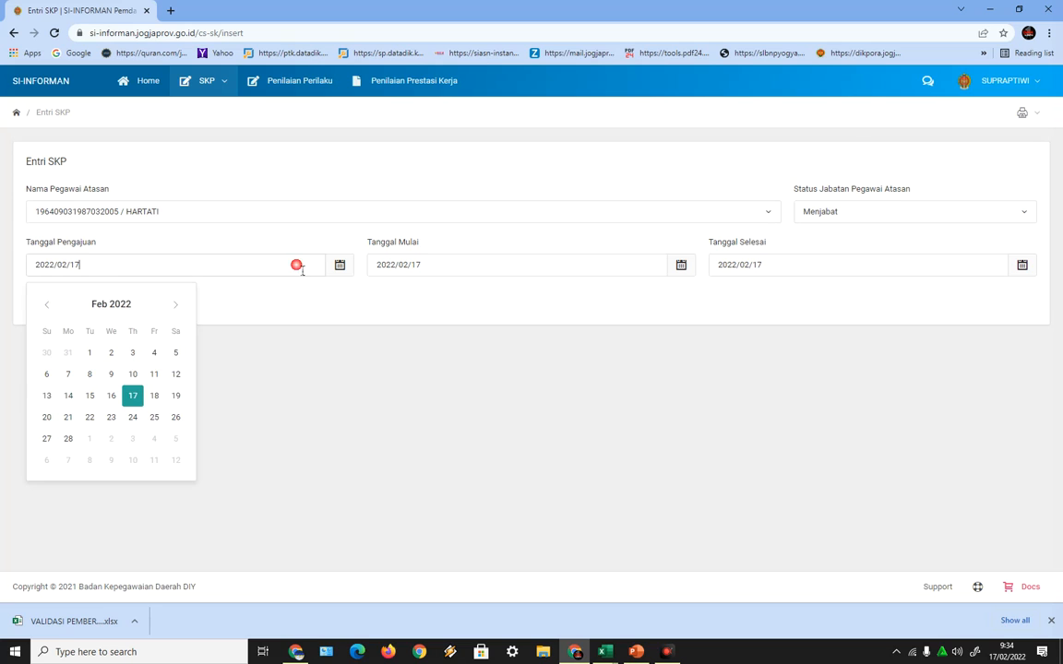
pyautogui.click(46, 304)
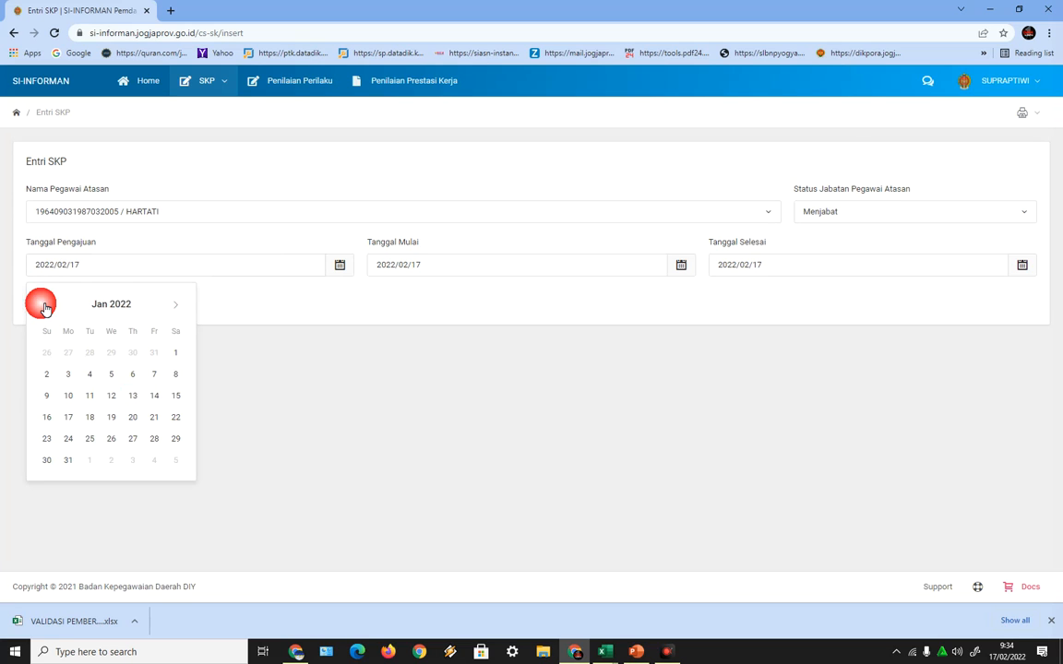
pyautogui.click(68, 374)
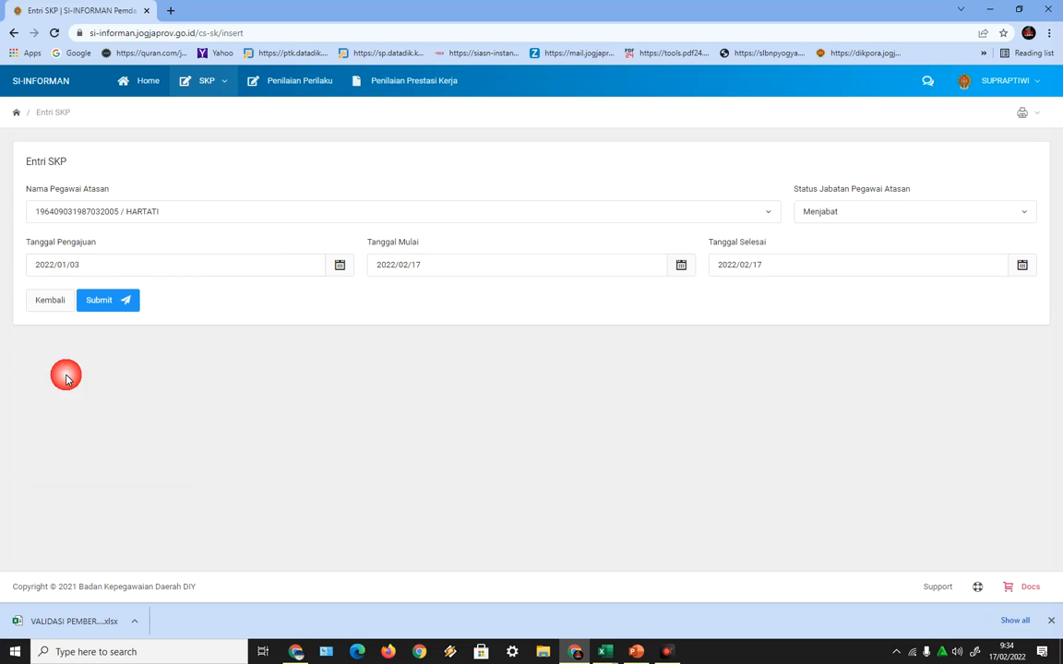
pyautogui.click(472, 265)
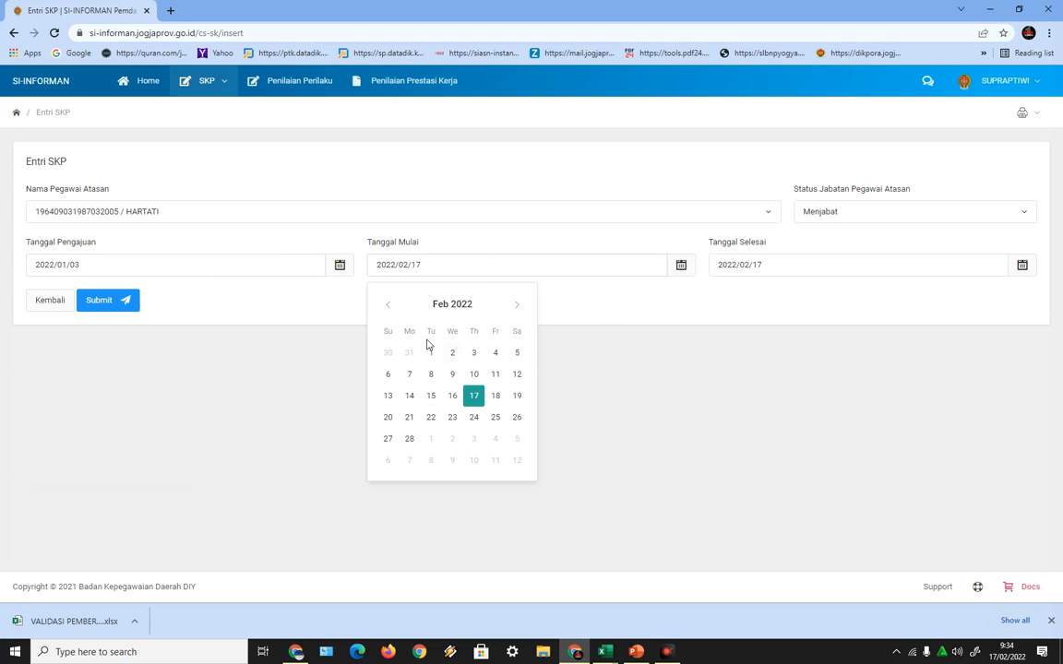
pyautogui.click(389, 306)
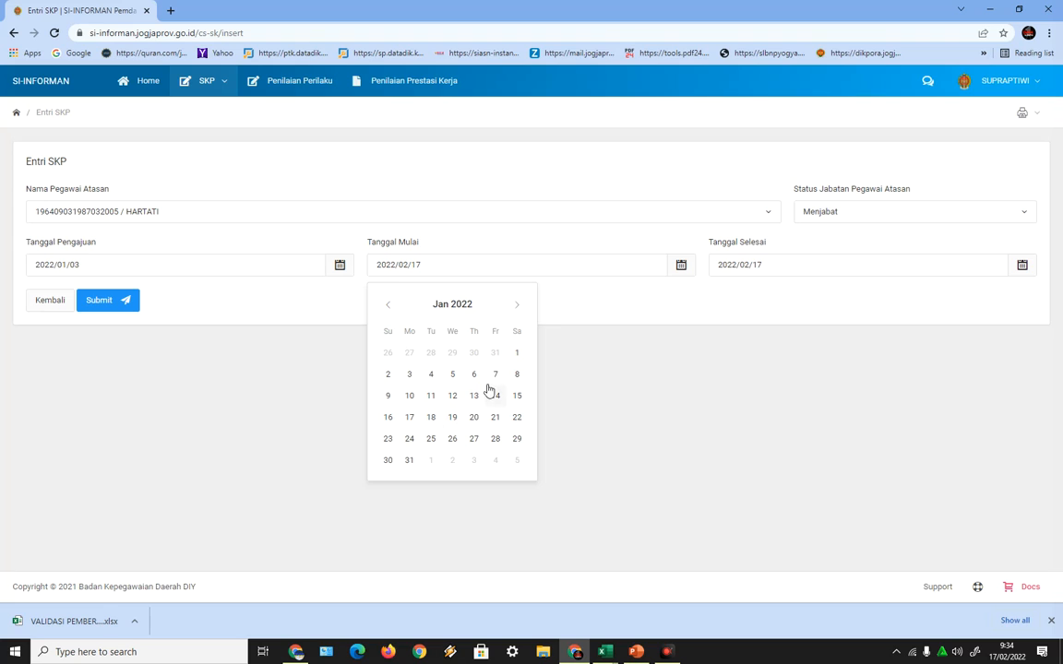
pyautogui.click(410, 376)
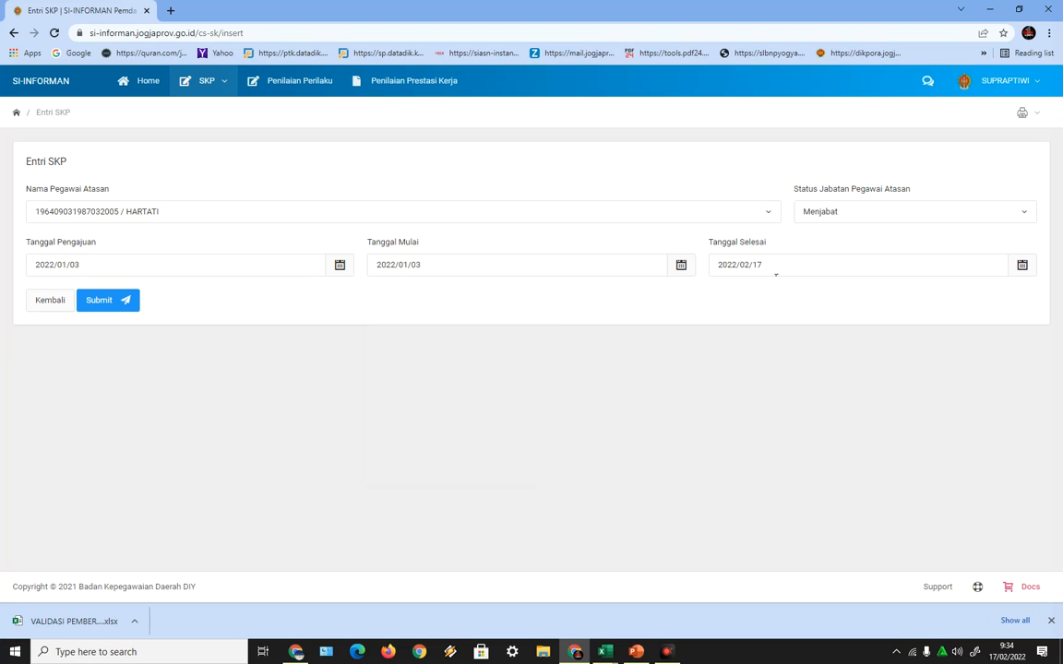
# - Set Tanggal Selesai of the SKP entry to 2022/12/31 and submit the entry
pyautogui.click(785, 261)
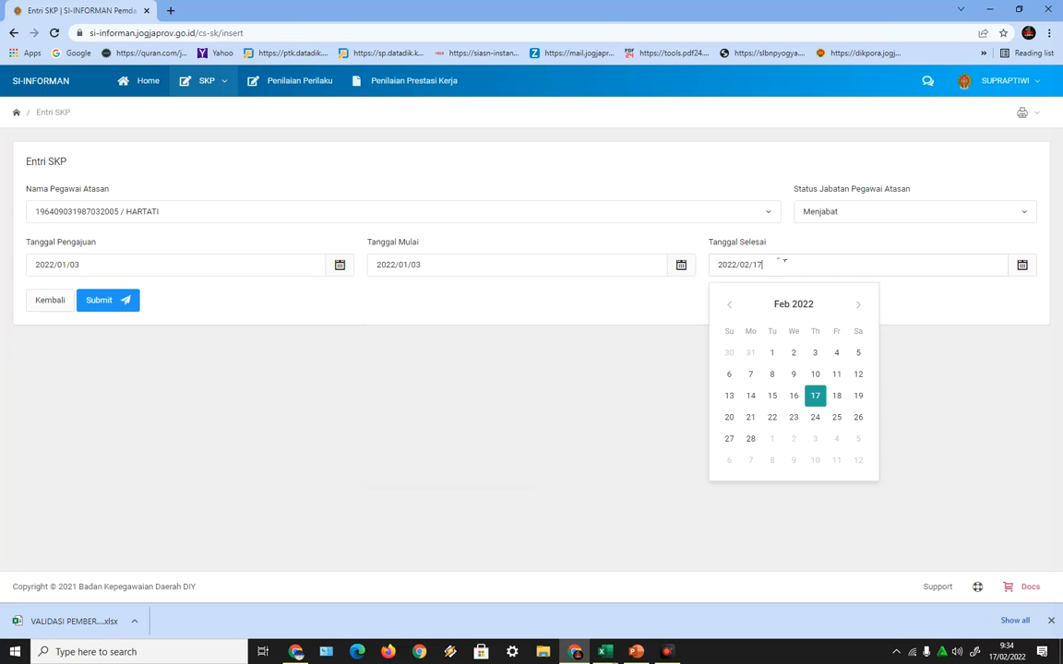
pyautogui.click(861, 307)
pyautogui.click(861, 306)
pyautogui.click(861, 306)
pyautogui.click(861, 306)
pyautogui.click(861, 306)
pyautogui.click(861, 306)
pyautogui.click(861, 306)
pyautogui.click(861, 307)
pyautogui.click(861, 307)
pyautogui.click(861, 306)
pyautogui.click(861, 307)
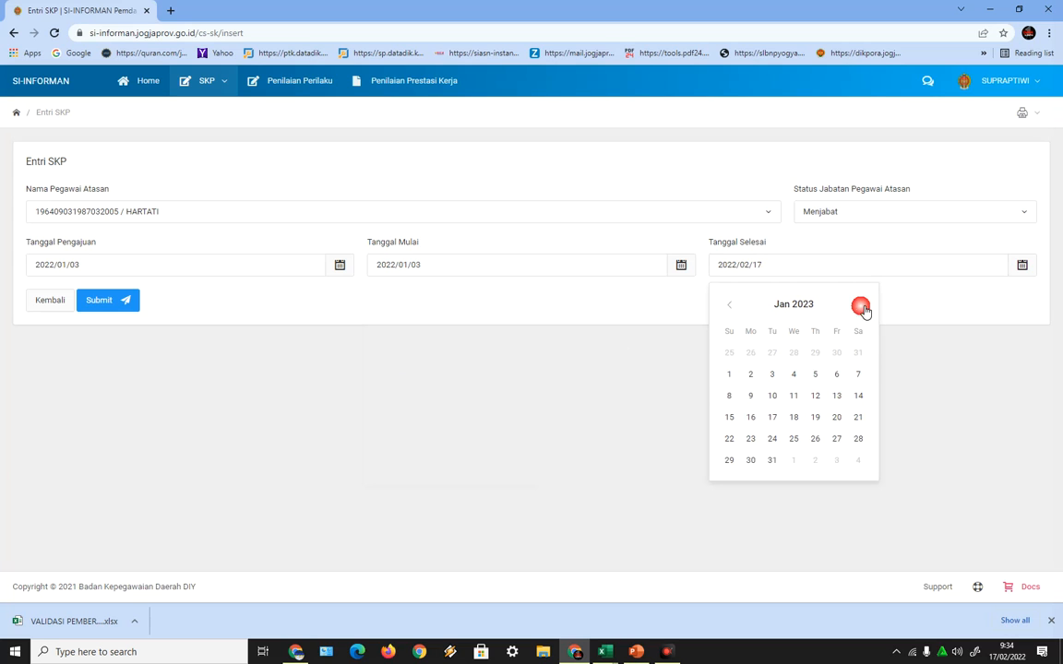
pyautogui.click(737, 310)
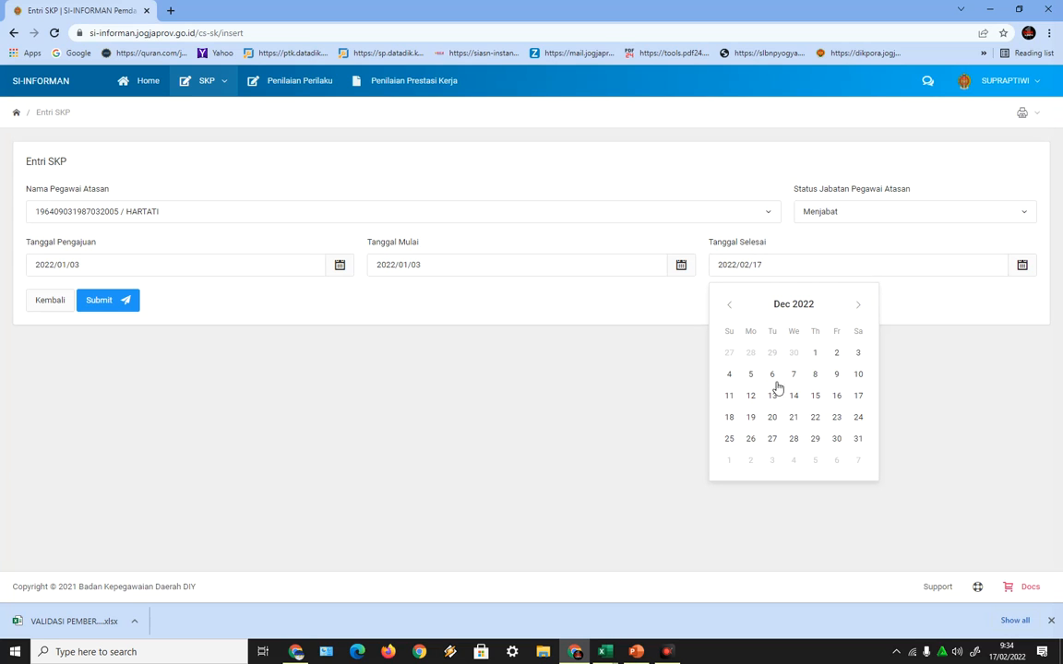
pyautogui.click(857, 439)
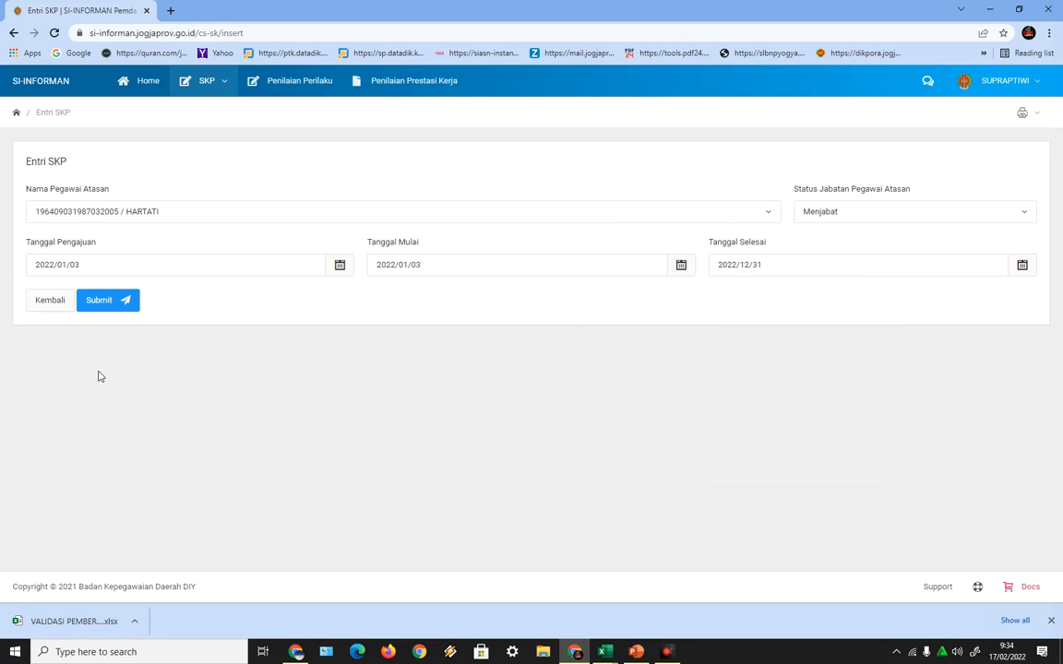
pyautogui.click(102, 301)
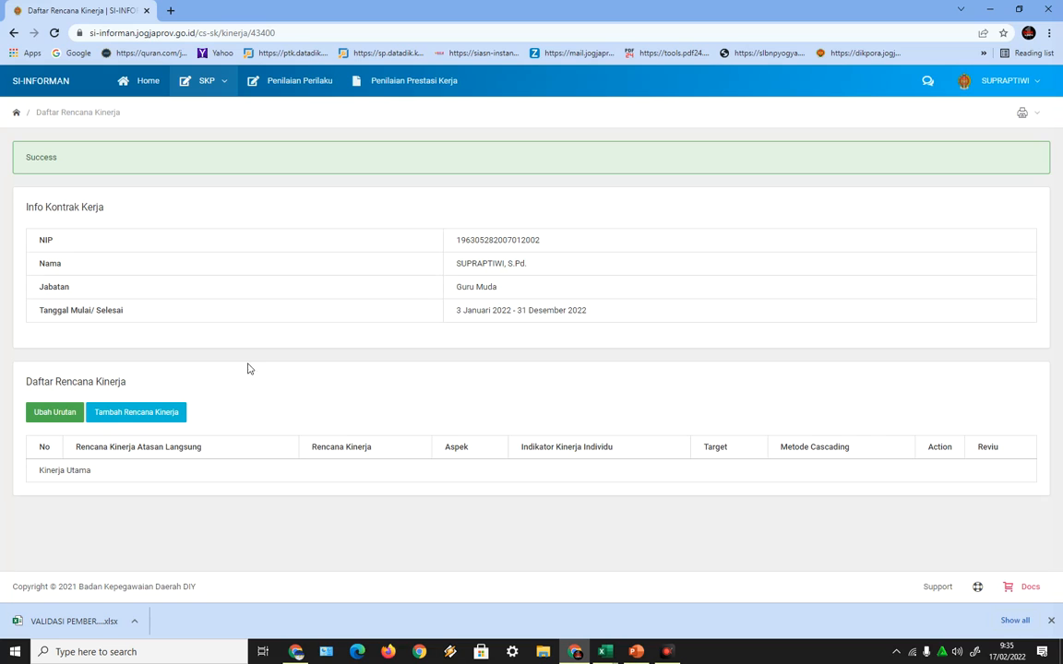
# - Add a new Rencana Kinerja and choose "Terlaksananya Supervisi Guru dan Tenaga Kependidikan Sesuai Aturan Yang berlaku" as Rencana Kinerja Jabatan Atasan
pyautogui.click(164, 425)
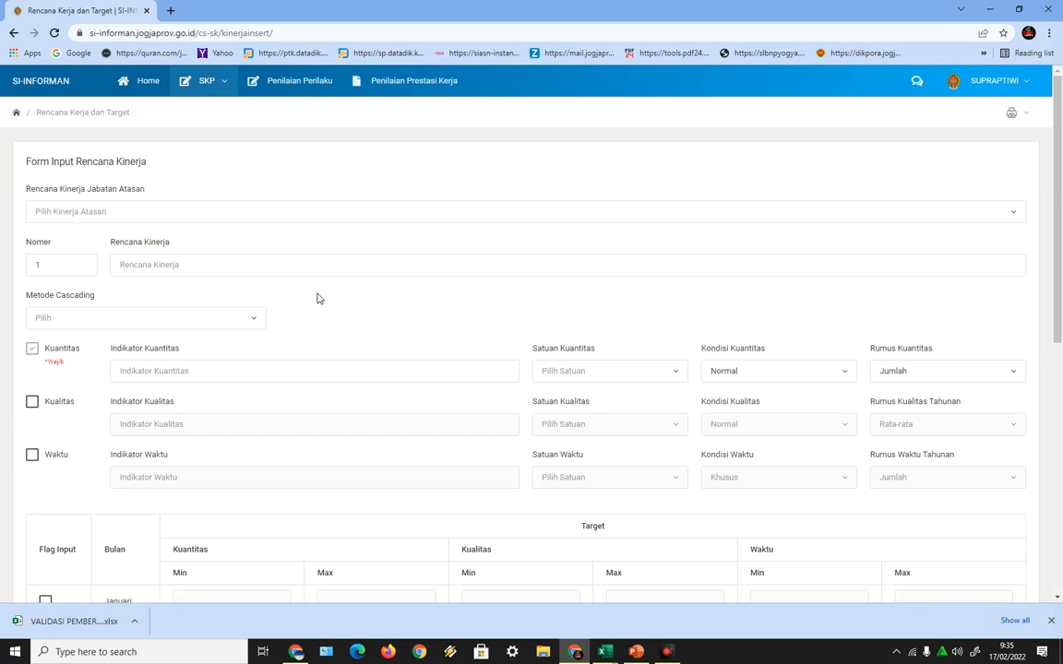
pyautogui.click(100, 219)
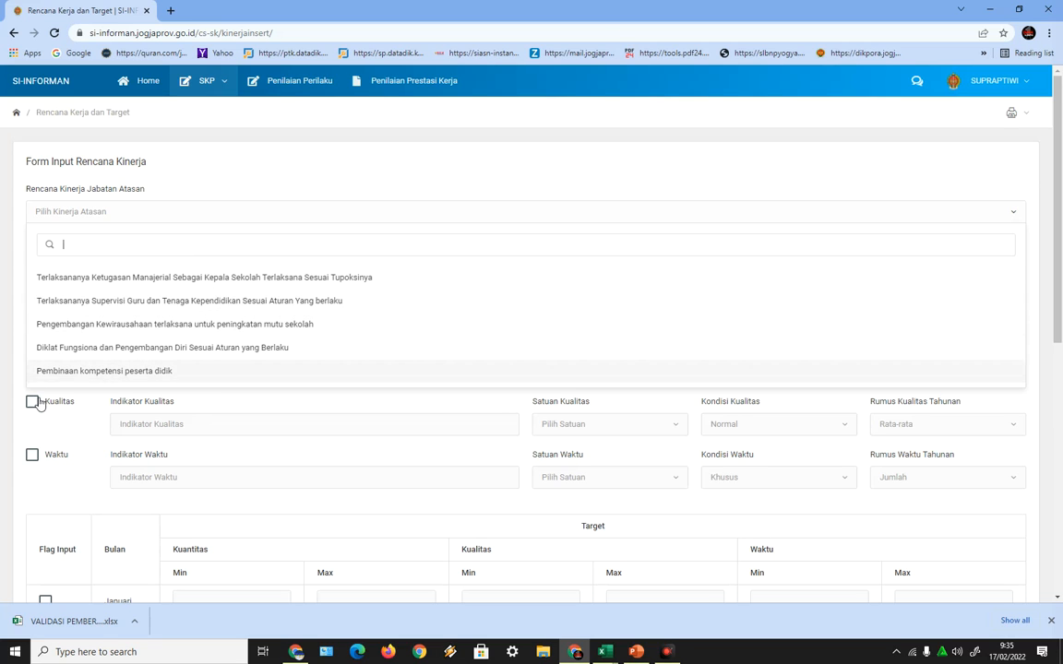
pyautogui.click(111, 302)
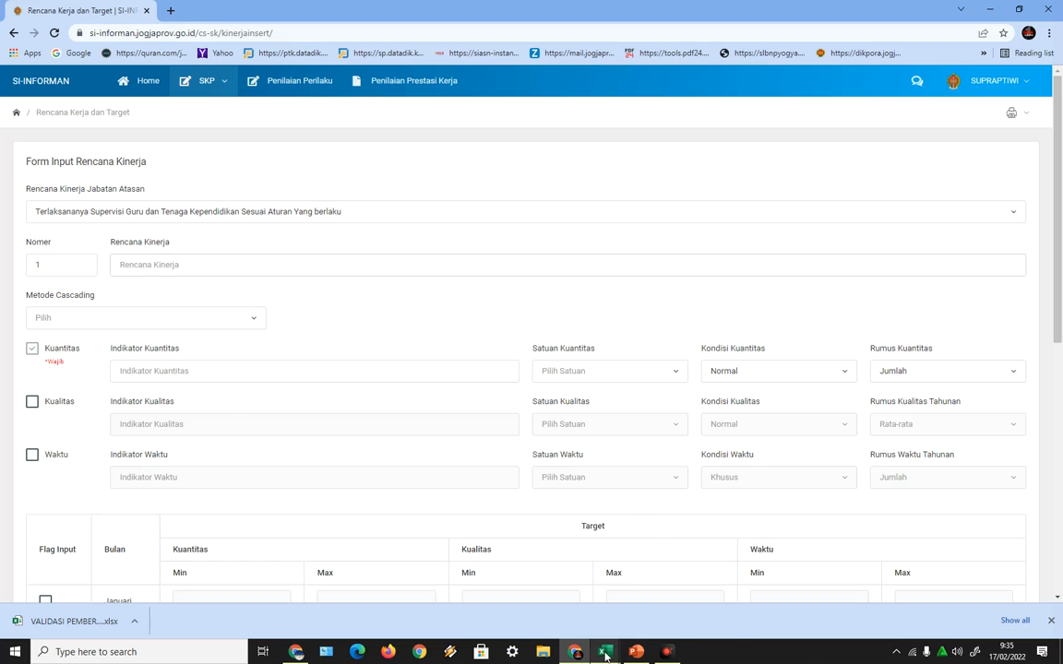
# - Copy the first activity in C6 of the Excel workbook 2022 DRAFT SKP into Rencana Kinerja in Chrome and set Metode Cascading to Non-Direct
pyautogui.moveTo(606, 655)
pyautogui.click(669, 540)
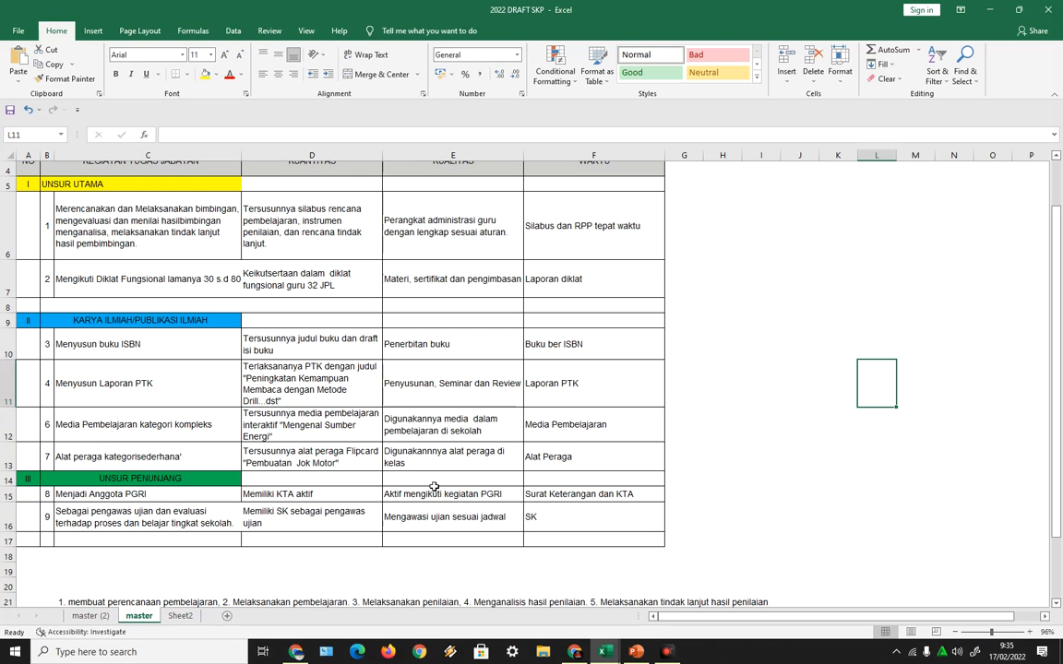
pyautogui.click(155, 237)
pyautogui.rightClick(157, 239)
pyautogui.click(188, 263)
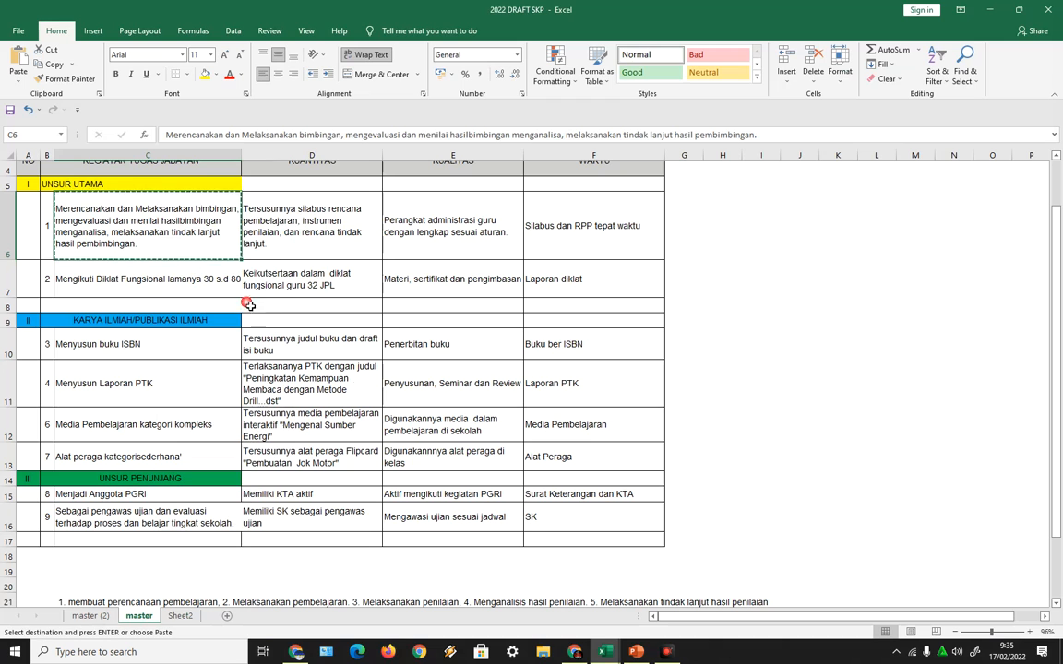
pyautogui.click(572, 654)
pyautogui.rightClick(220, 263)
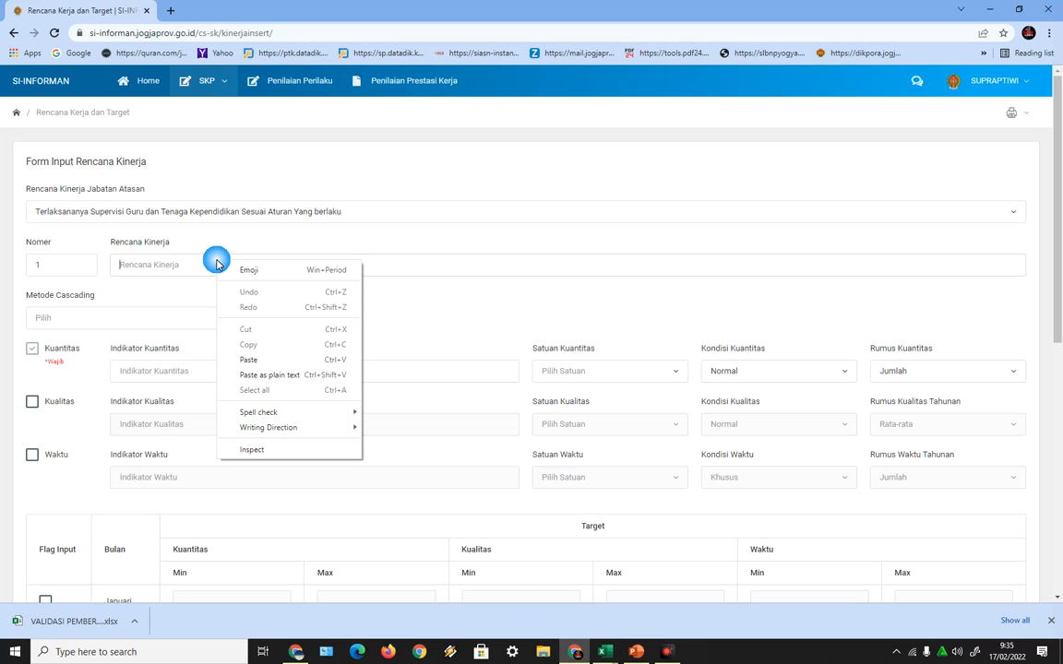
pyautogui.click(261, 360)
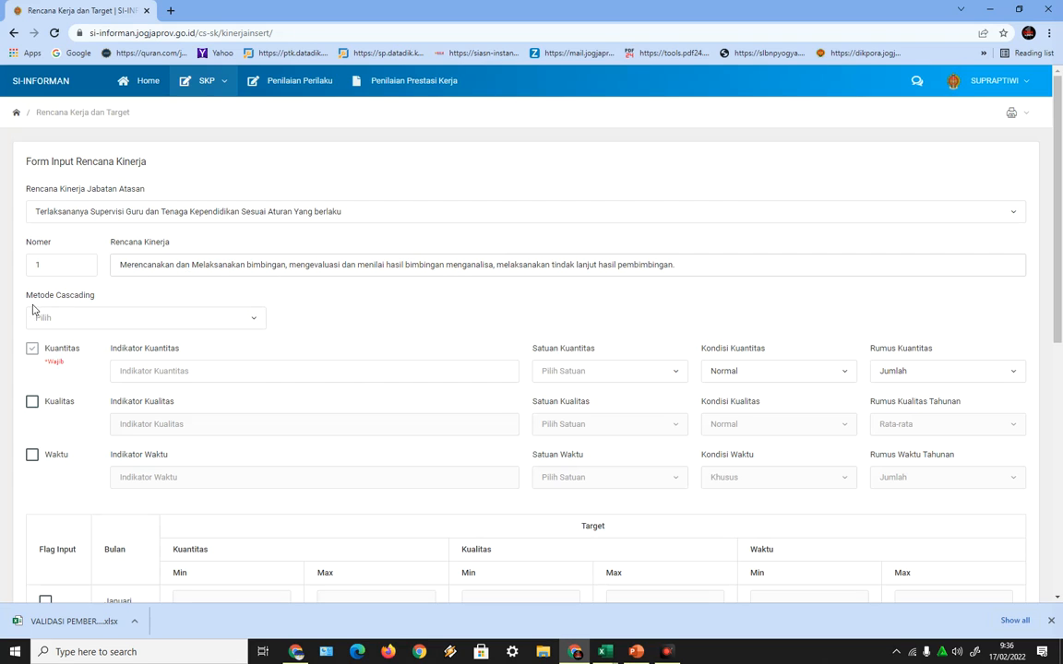
pyautogui.click(123, 319)
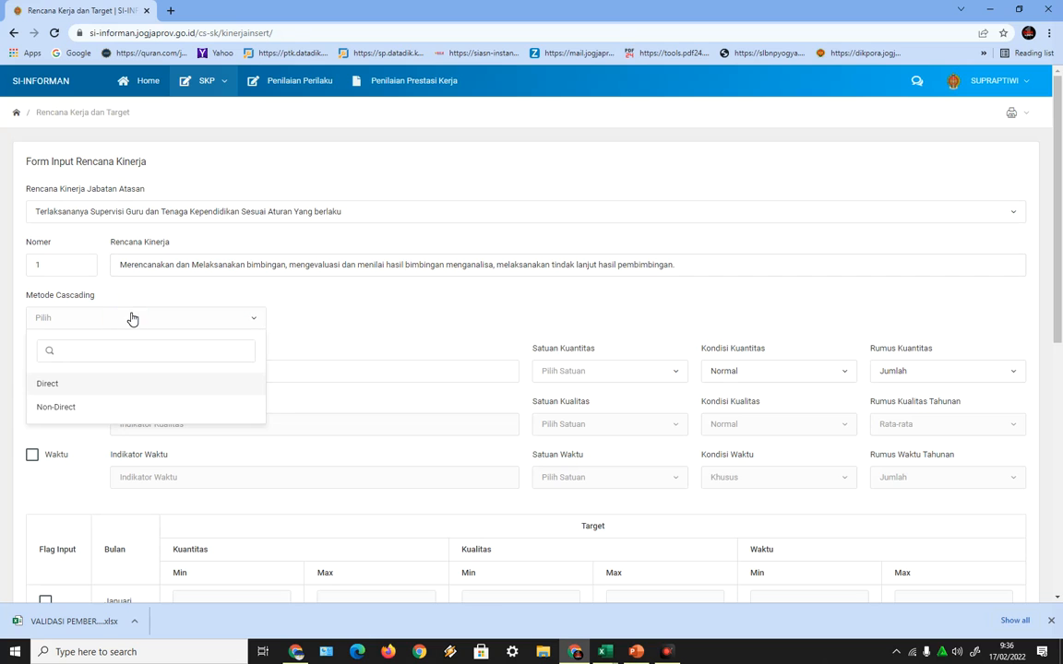
pyautogui.click(64, 409)
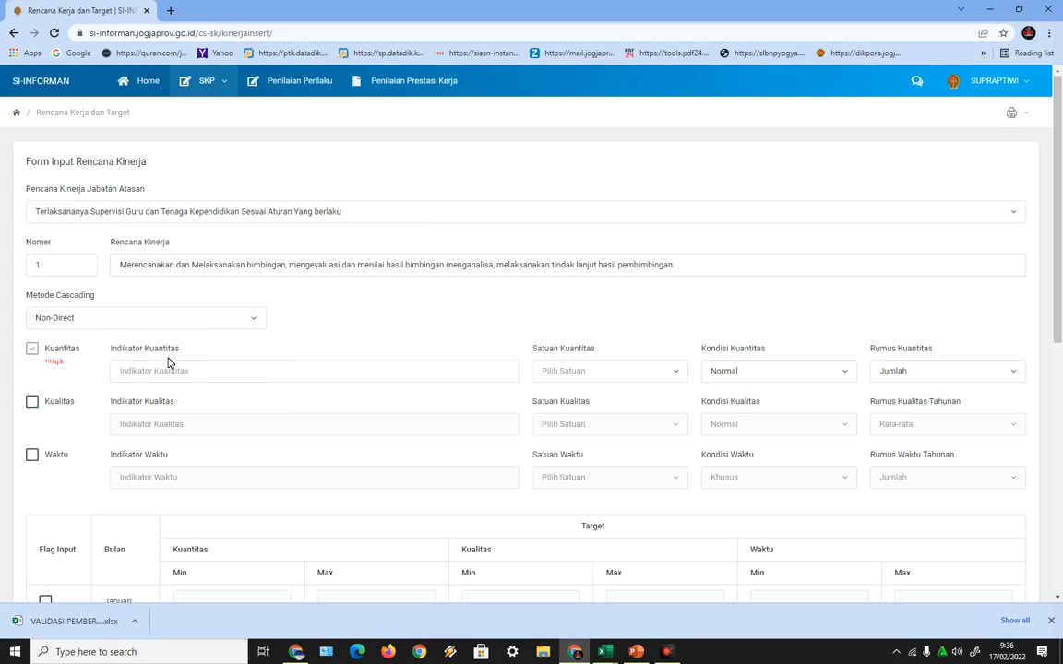
# - Copy the Kuantitas text of the first activity (D6) from the 2022 DRAFT SKP workbook in Excel into Indikator Kuantitas in Chrome
pyautogui.scroll(-1, 130, 390)
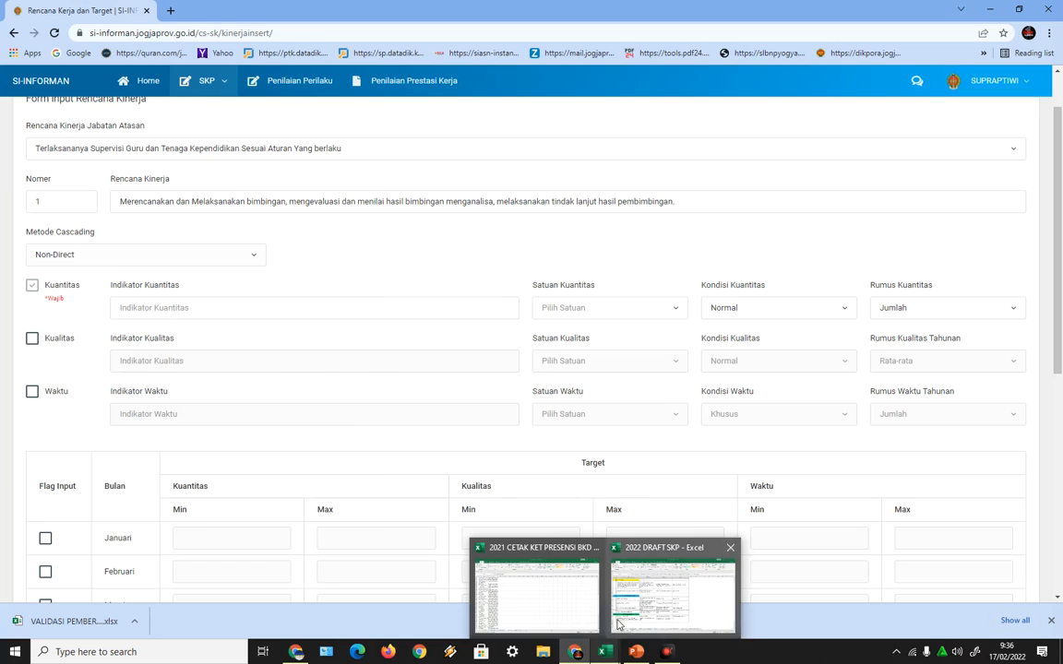
pyautogui.click(612, 633)
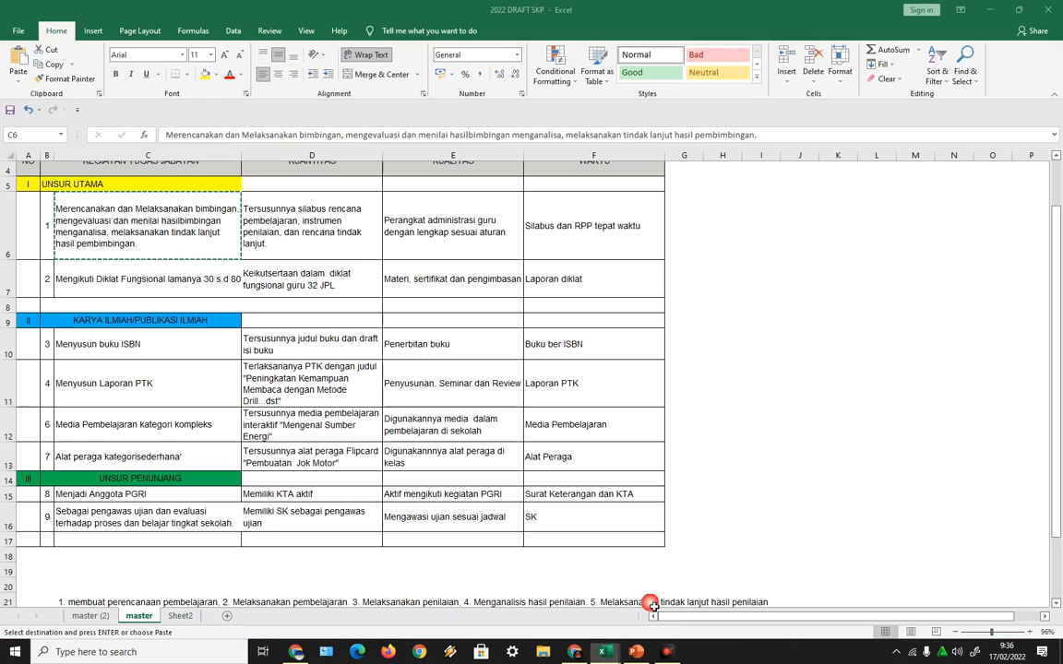
pyautogui.scroll(1, 336, 264)
pyautogui.click(339, 270)
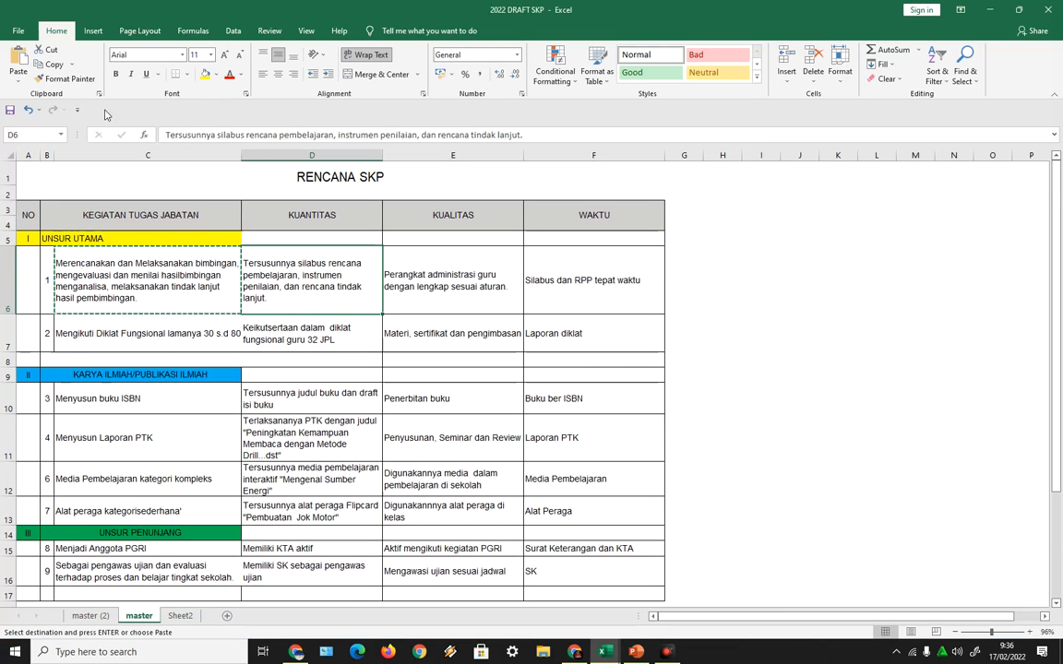
pyautogui.click(48, 64)
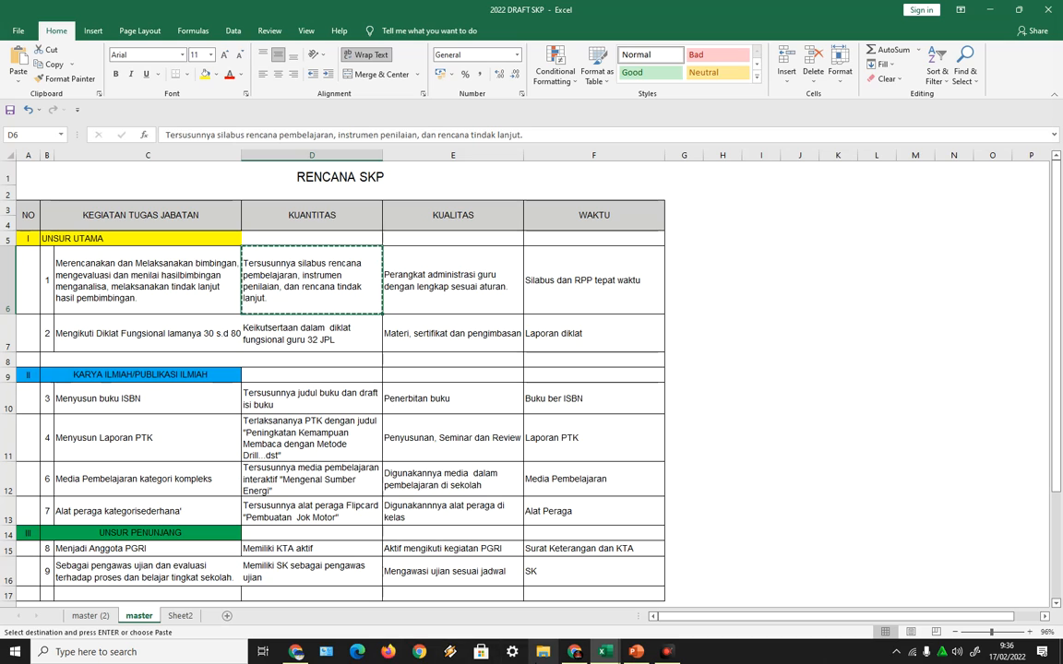
pyautogui.click(570, 657)
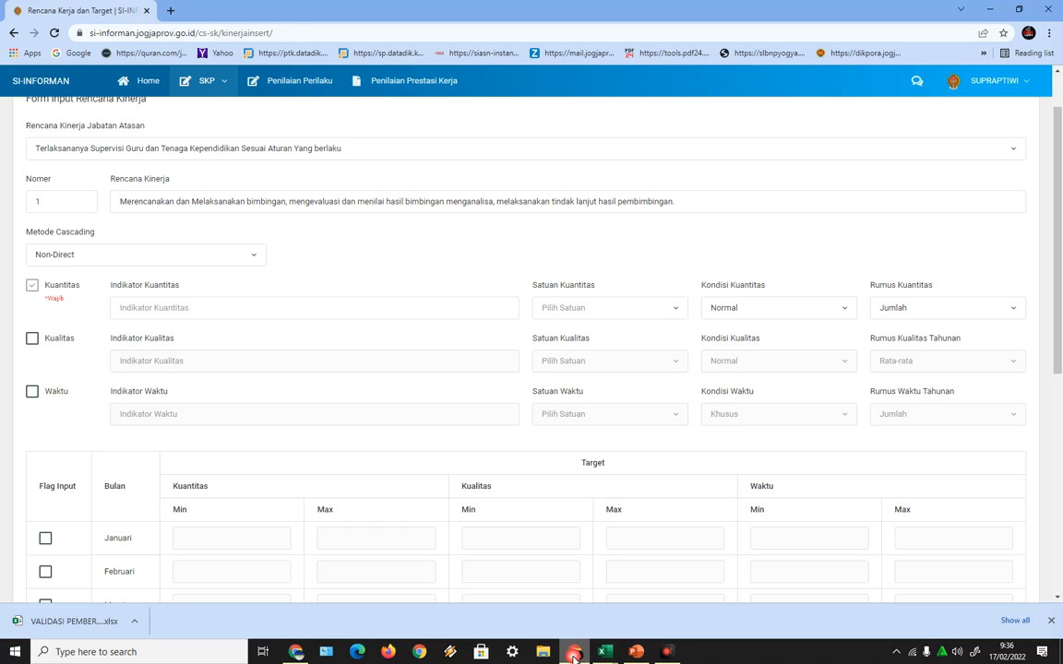
pyautogui.rightClick(188, 309)
pyautogui.click(223, 407)
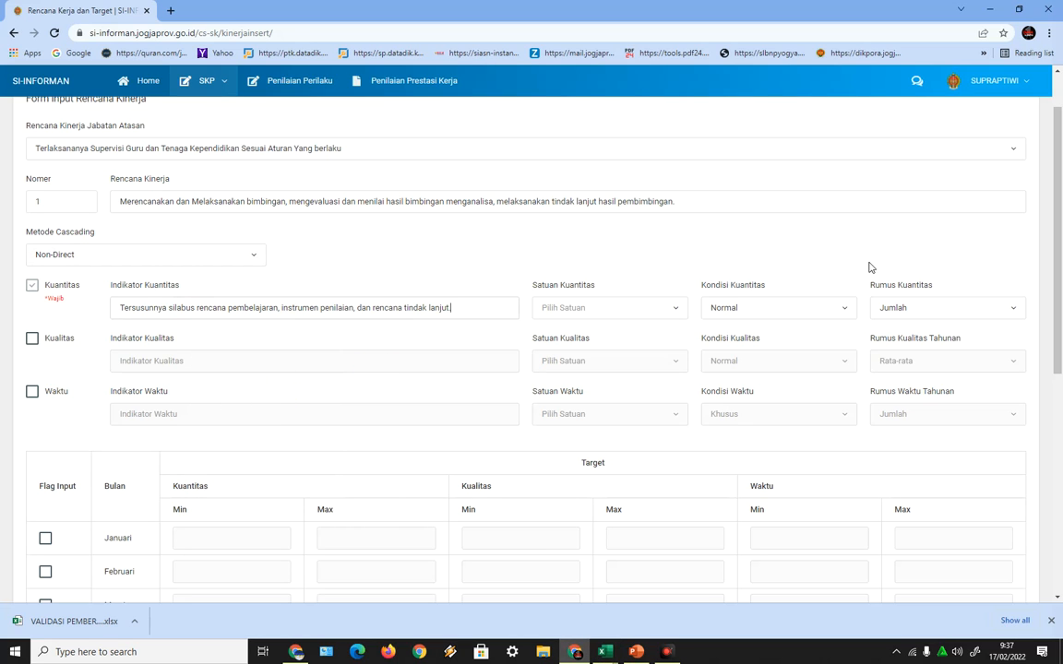
# - Search the Satuan Kuantitas options for "do" and choose dokumen as the unit
pyautogui.click(665, 316)
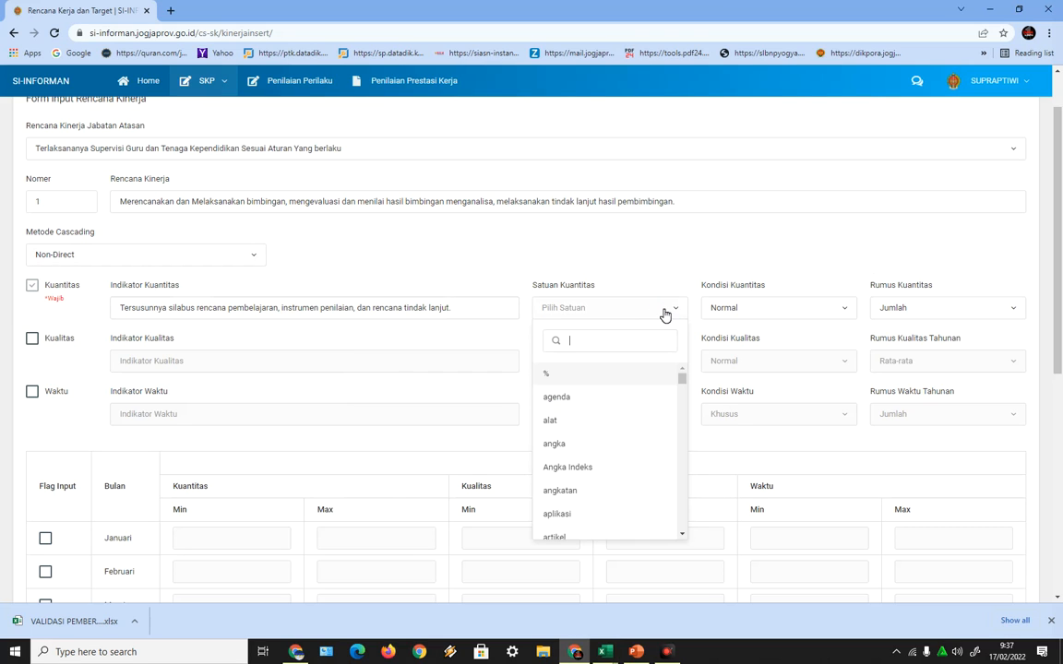
pyautogui.write('D')
pyautogui.press('BackSpace')
pyautogui.write('do')
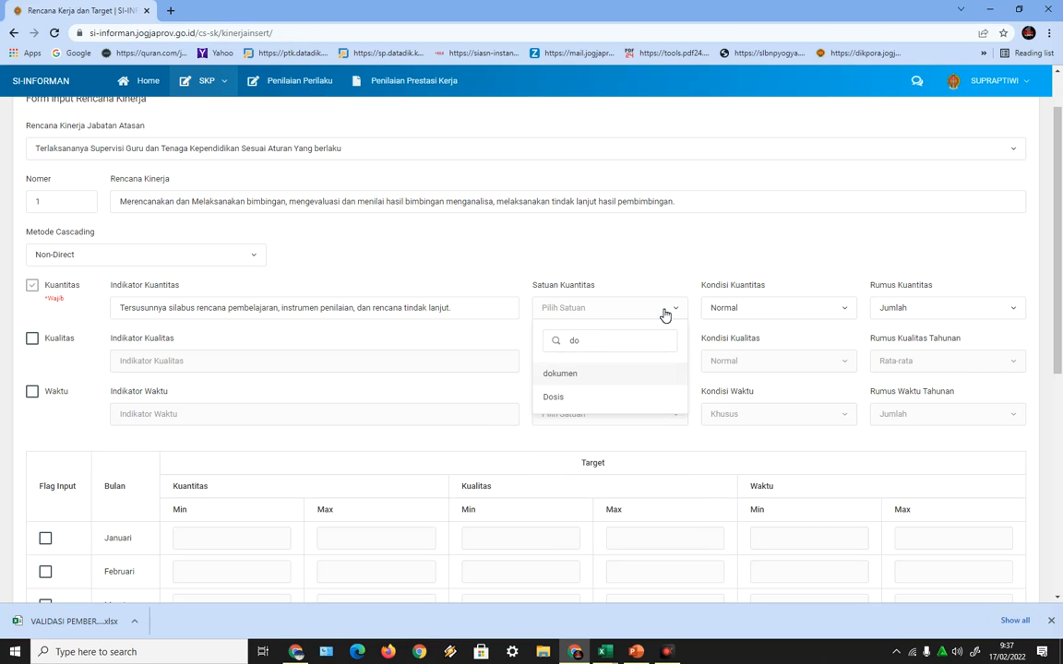
pyautogui.click(579, 374)
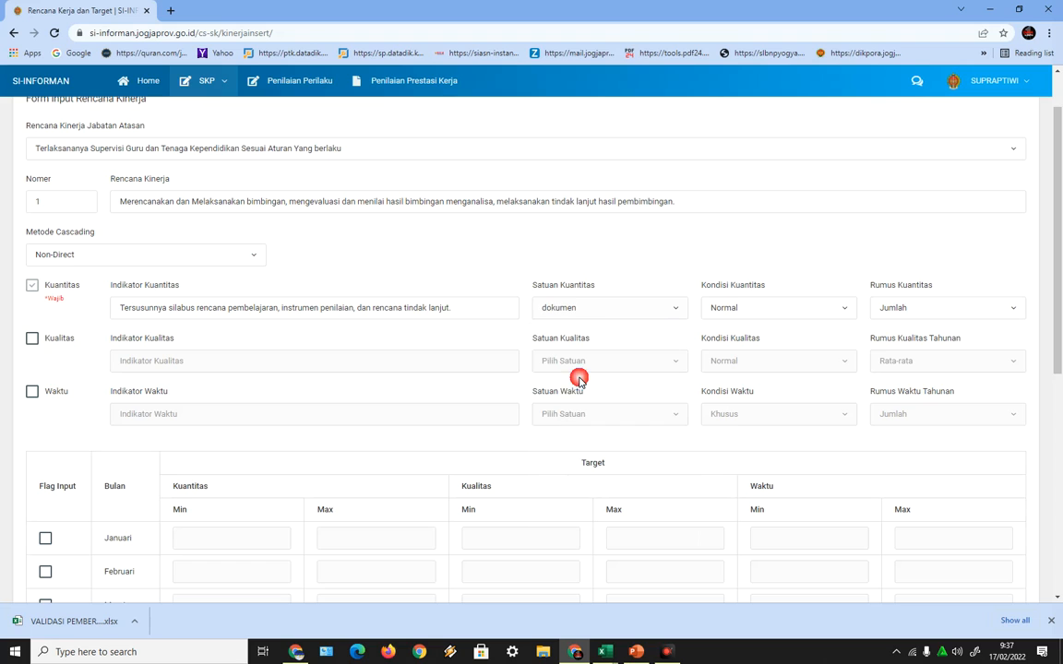
# - Review the Kondisi Kuantitas options, leaving Normal selected, and set Rumus Kuantitas to Rata-rata
pyautogui.click(774, 303)
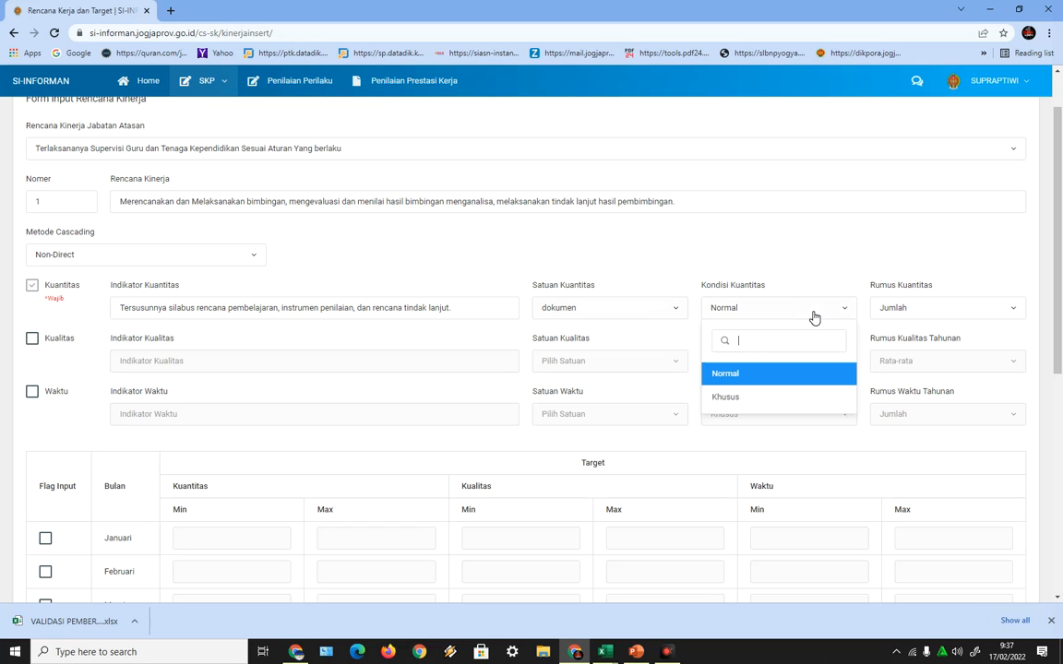
pyautogui.click(753, 223)
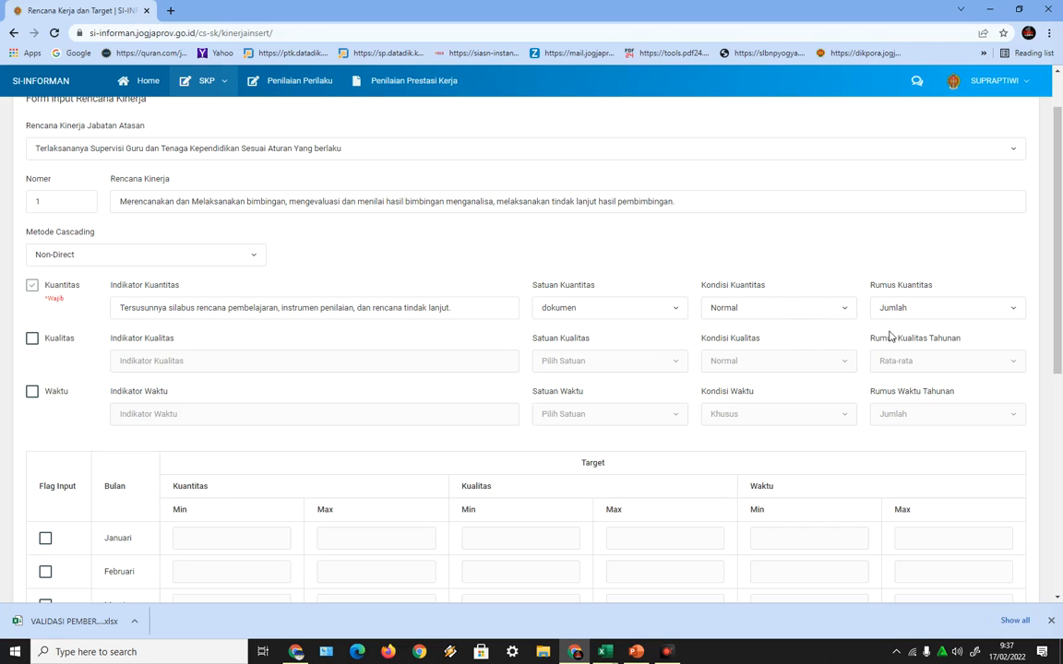
pyautogui.click(948, 311)
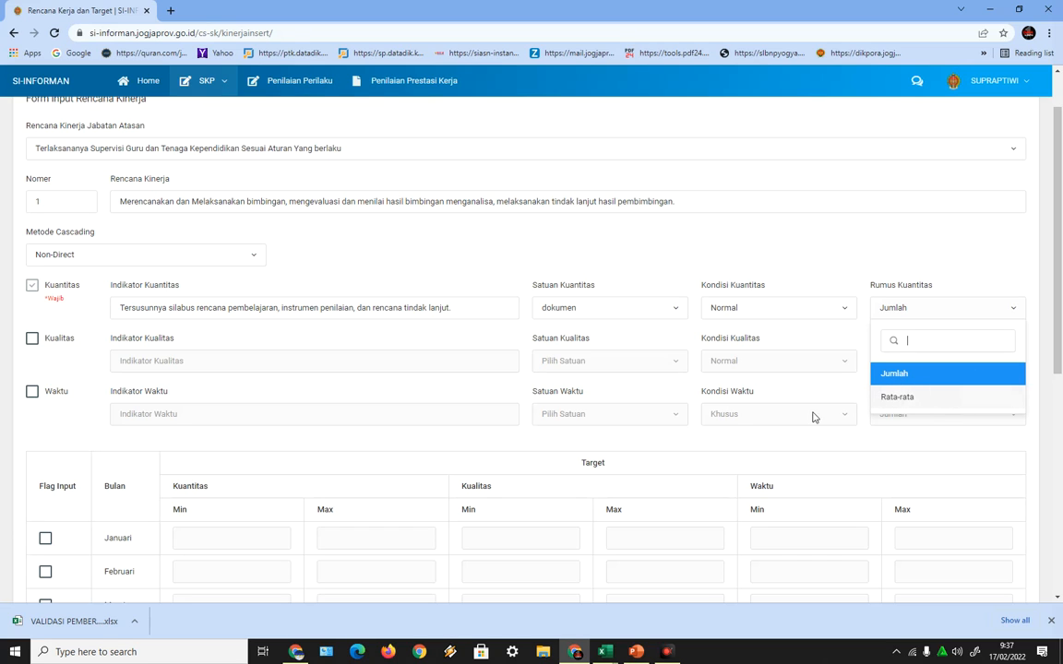
pyautogui.click(826, 246)
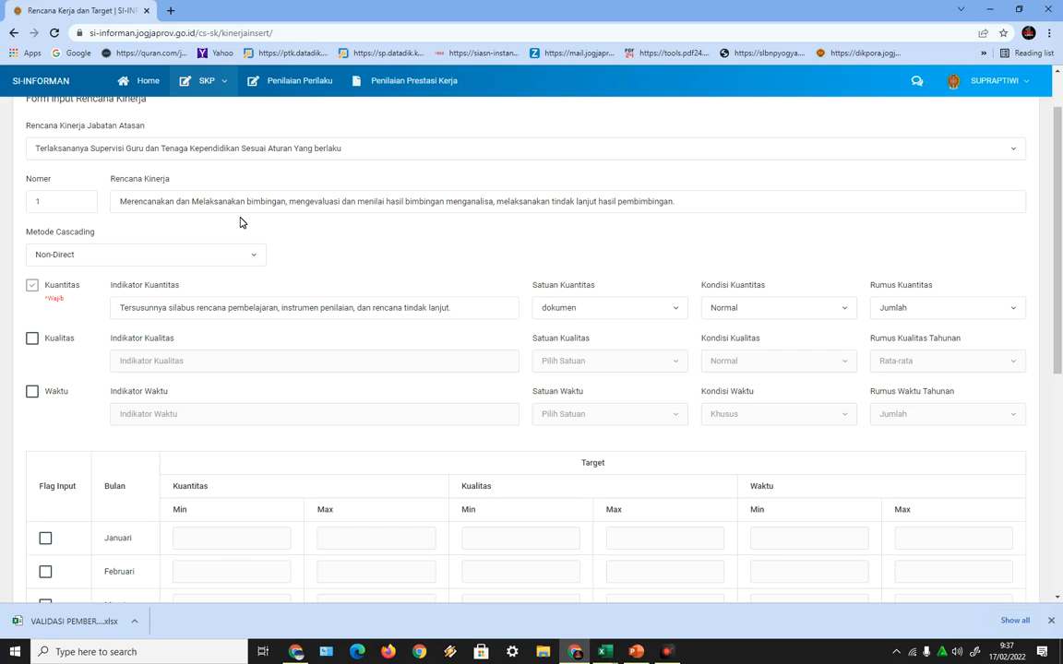
pyautogui.click(1014, 309)
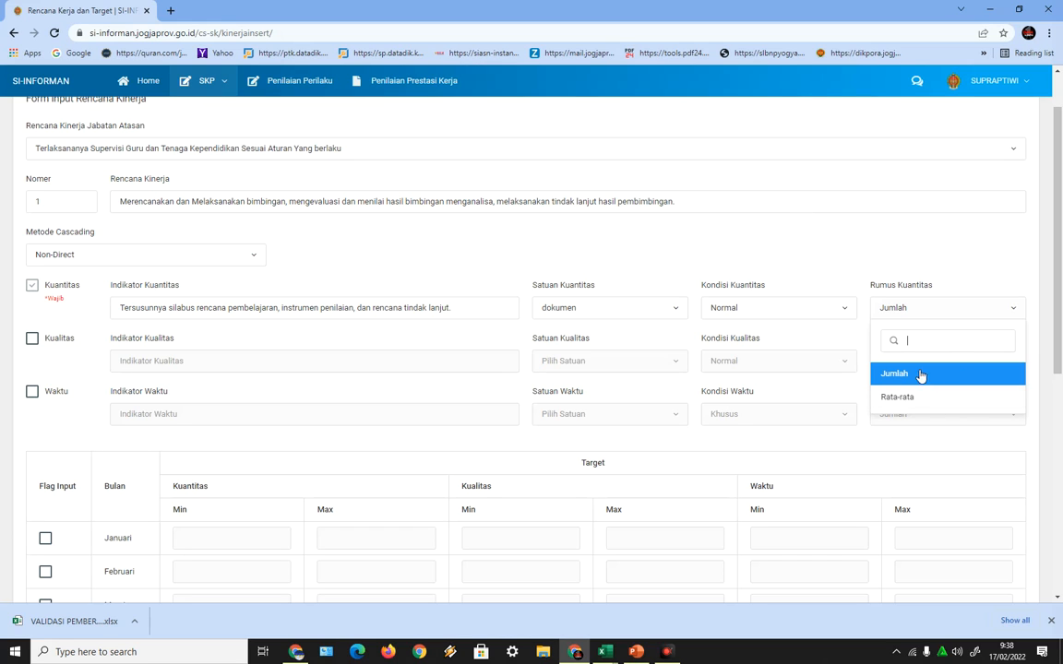
pyautogui.click(900, 398)
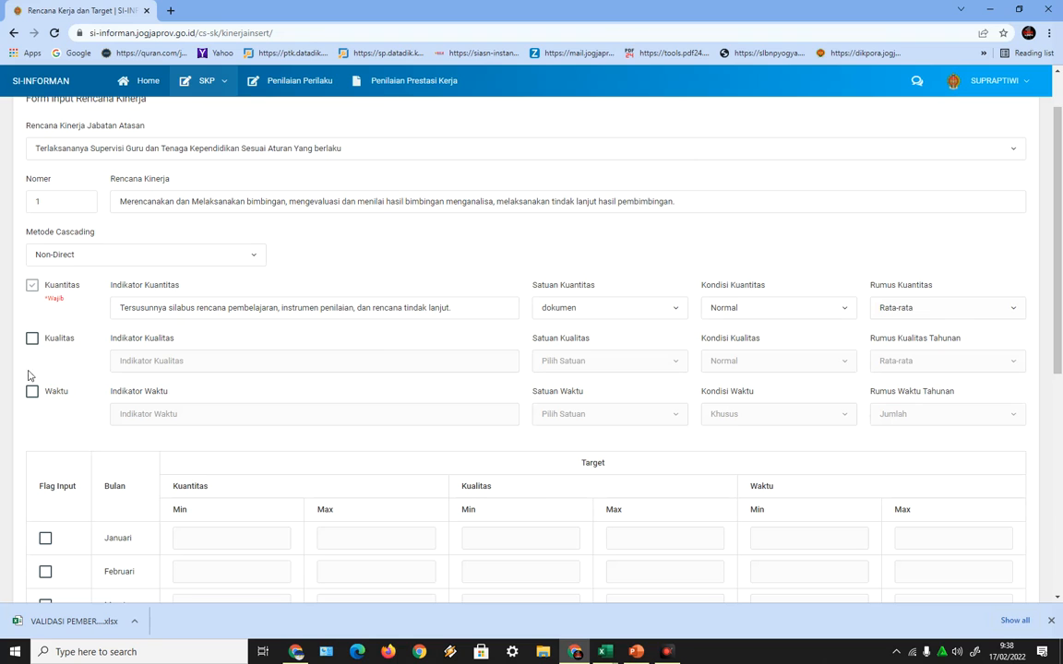
# - Enable Kualitas and copy the Kualitas text of the first activity (E6) from the 2022 DRAFT SKP workbook in Excel into Indikator Kualitas
pyautogui.click(33, 340)
pyautogui.moveTo(604, 651)
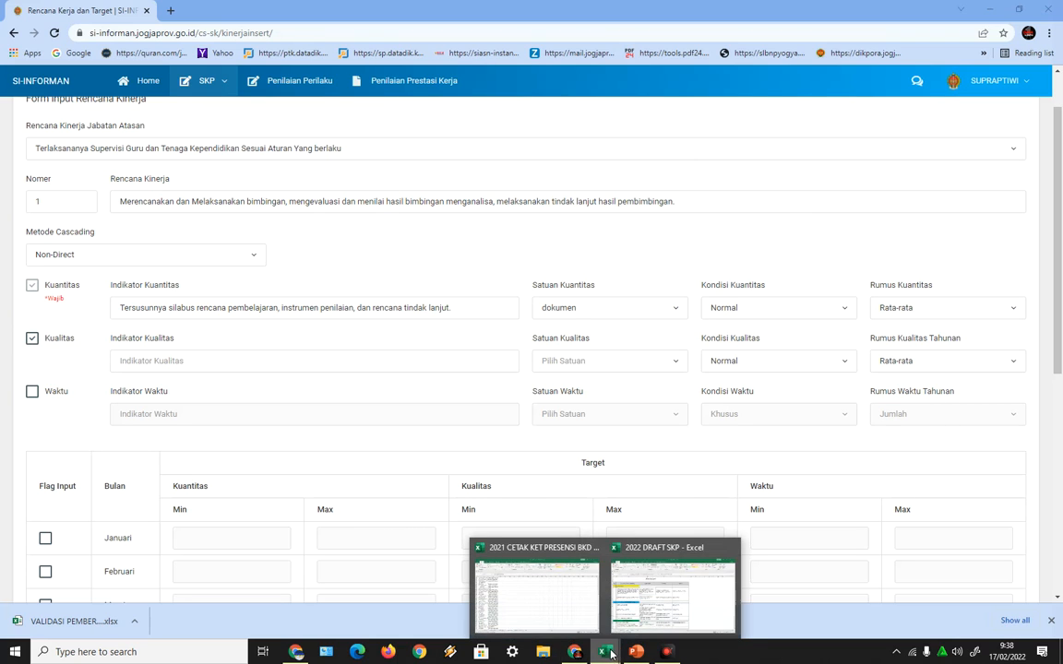
pyautogui.click(576, 552)
pyautogui.click(416, 276)
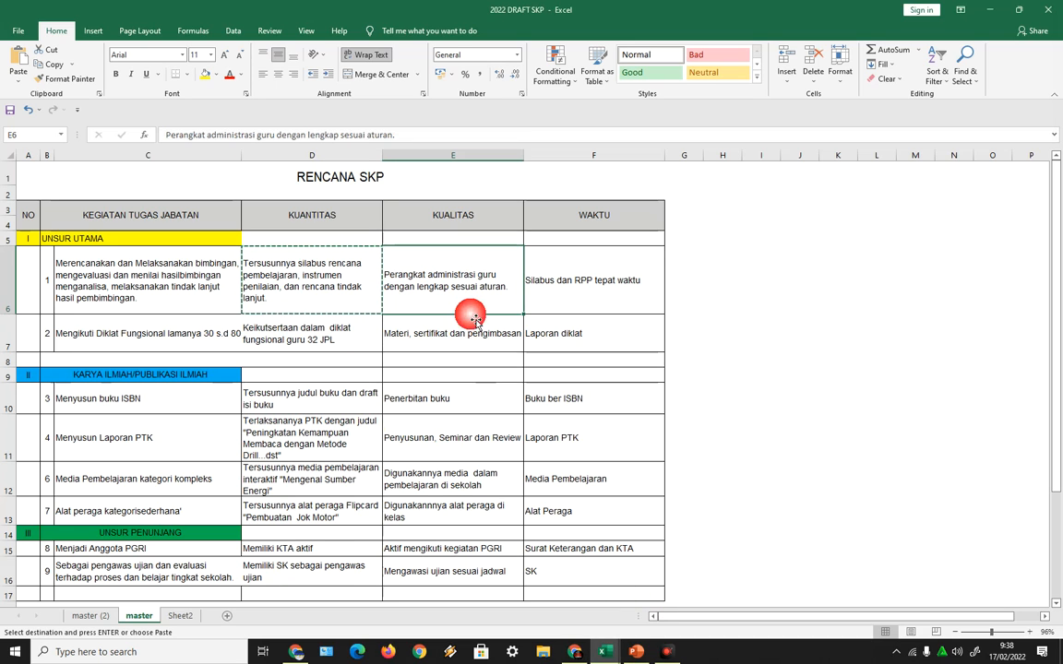
pyautogui.click(47, 65)
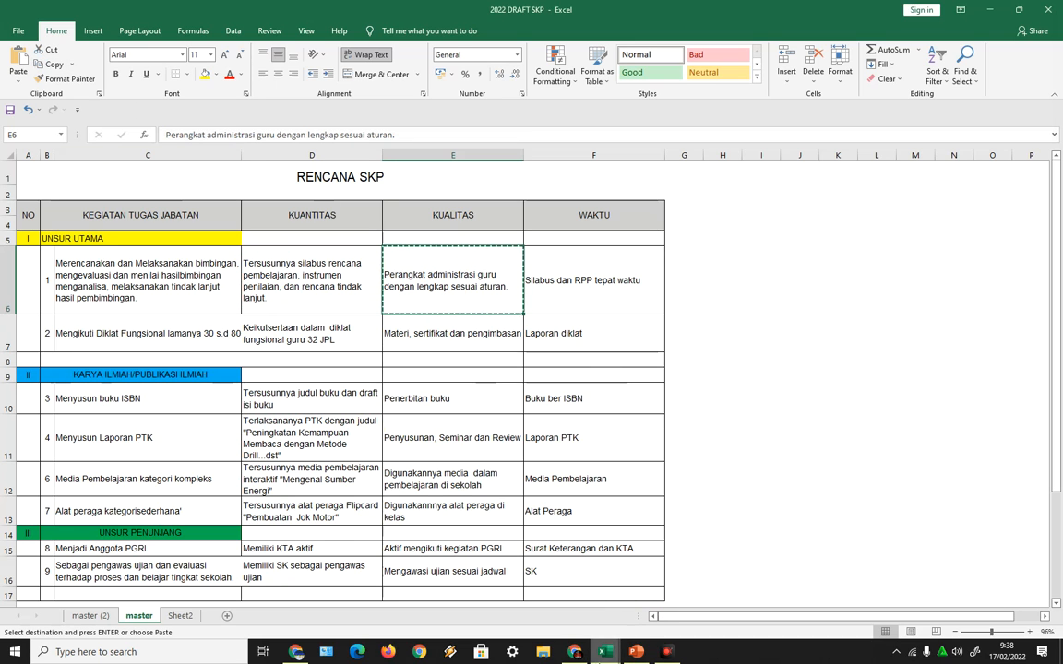
pyautogui.click(576, 653)
pyautogui.rightClick(206, 359)
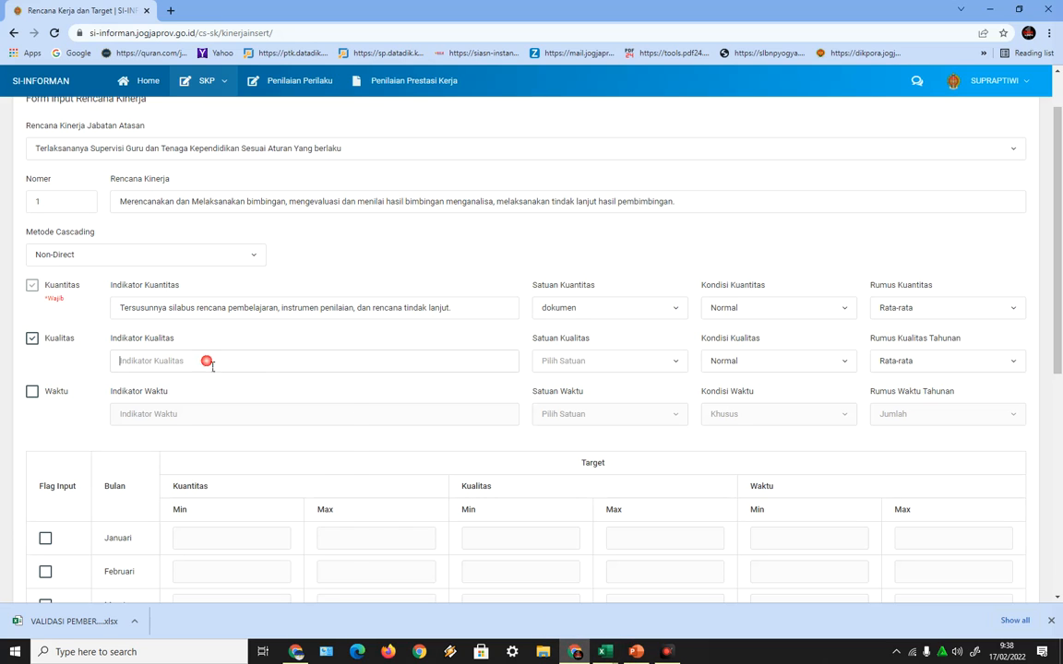
pyautogui.click(230, 461)
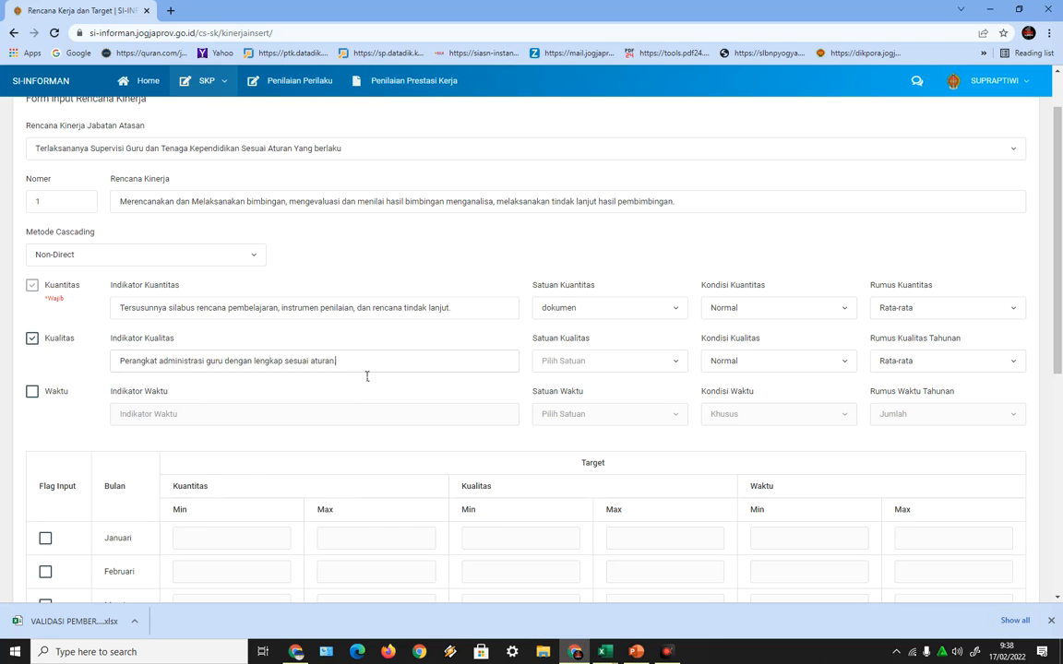
# - Choose Nilai as the Satuan Kualitas and enable the Waktu indicator
pyautogui.click(681, 362)
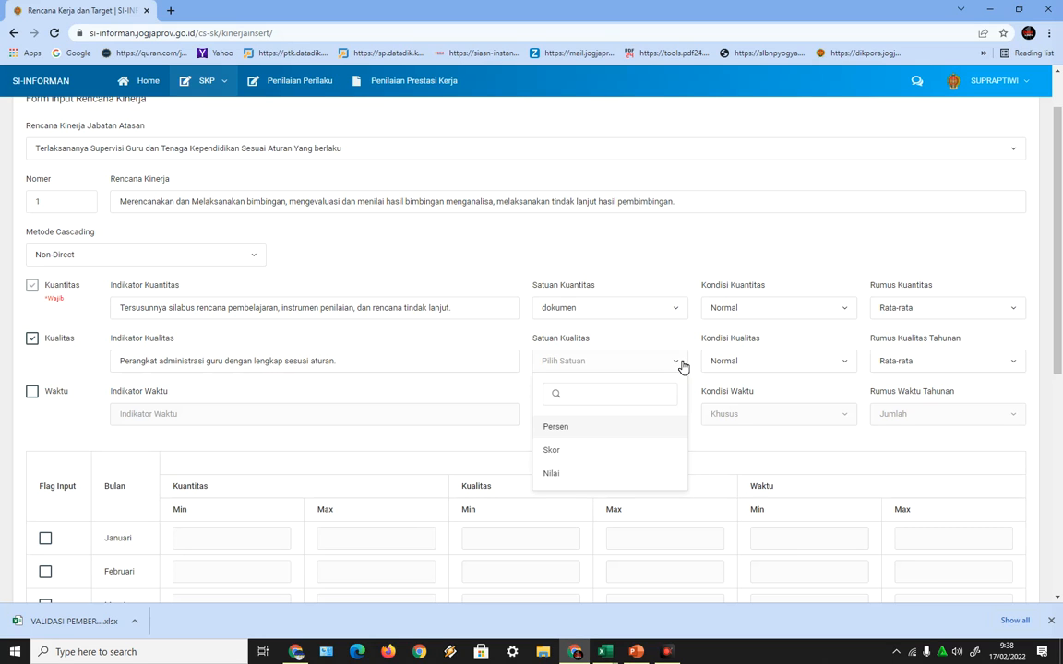
pyautogui.click(558, 474)
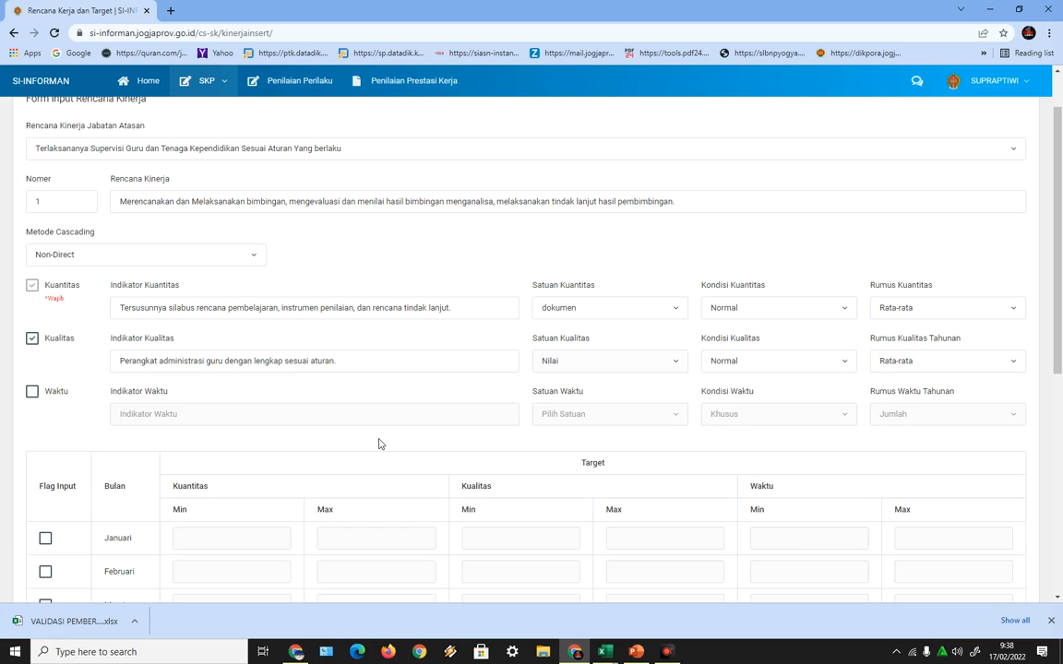
pyautogui.click(35, 395)
# - Copy the Waktu text of the first activity (F6) from the 2022 DRAFT SKP workbook in Excel into Indikator Waktu in Chrome
pyautogui.moveTo(614, 655)
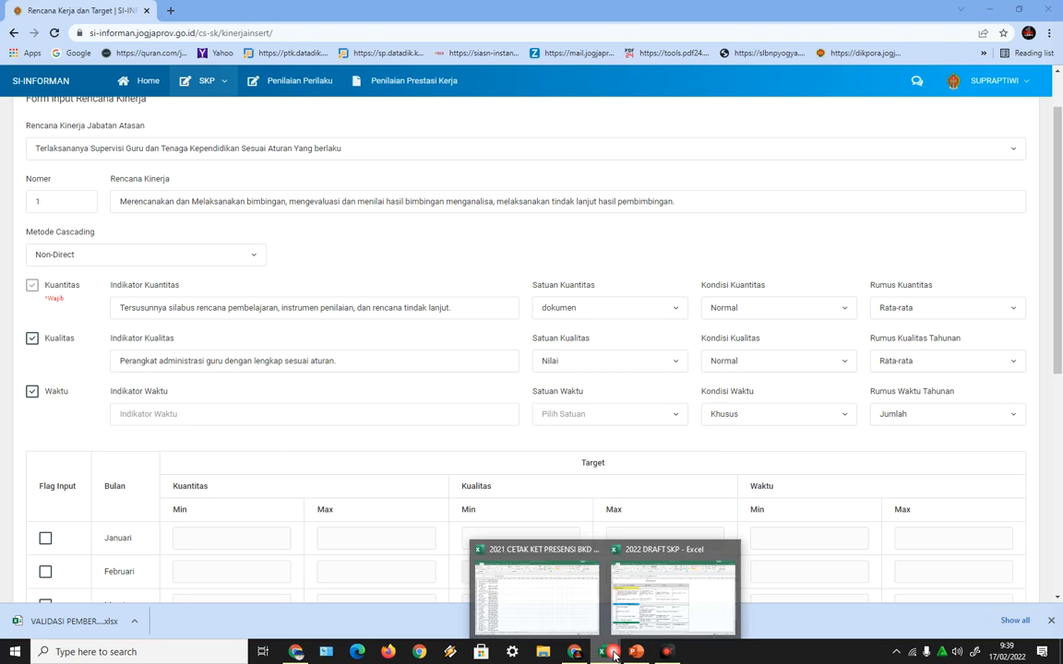
pyautogui.click(676, 622)
pyautogui.click(590, 298)
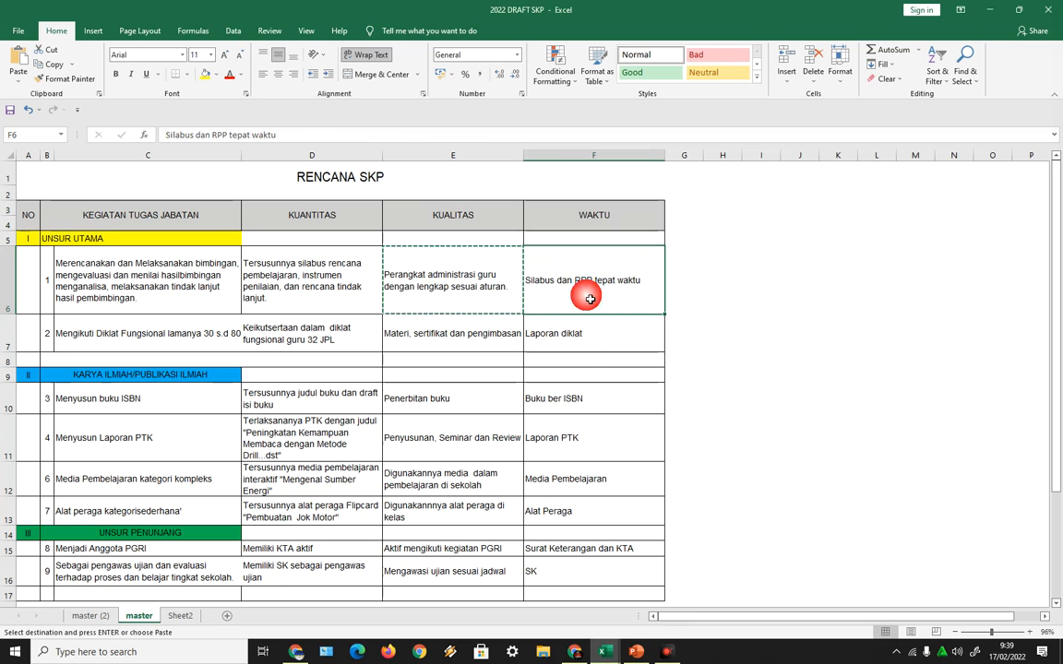
pyautogui.click(51, 65)
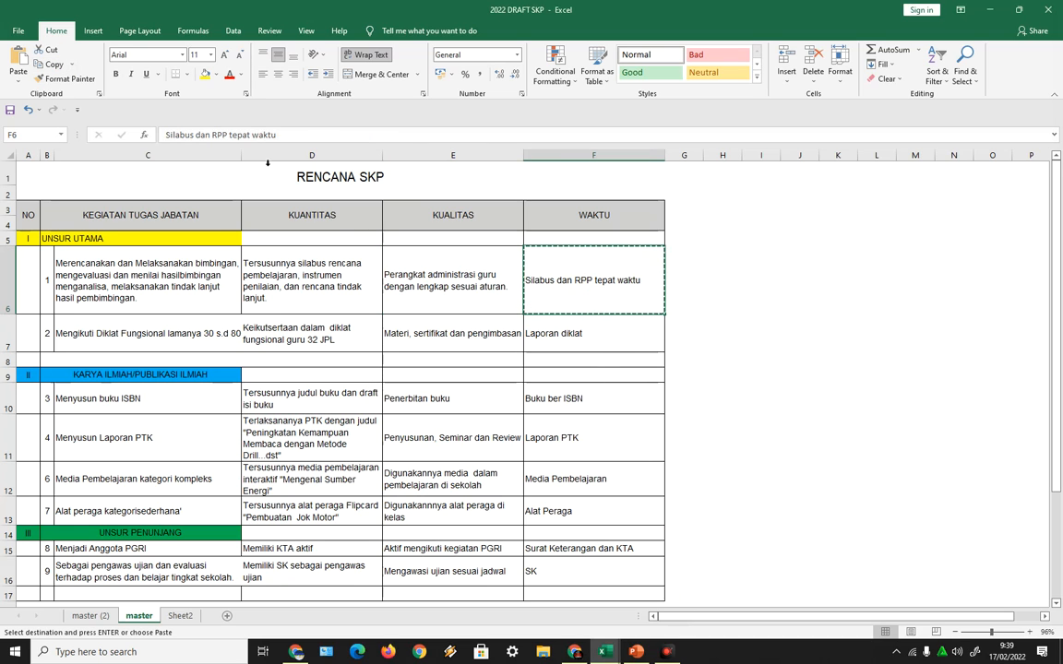
pyautogui.click(575, 654)
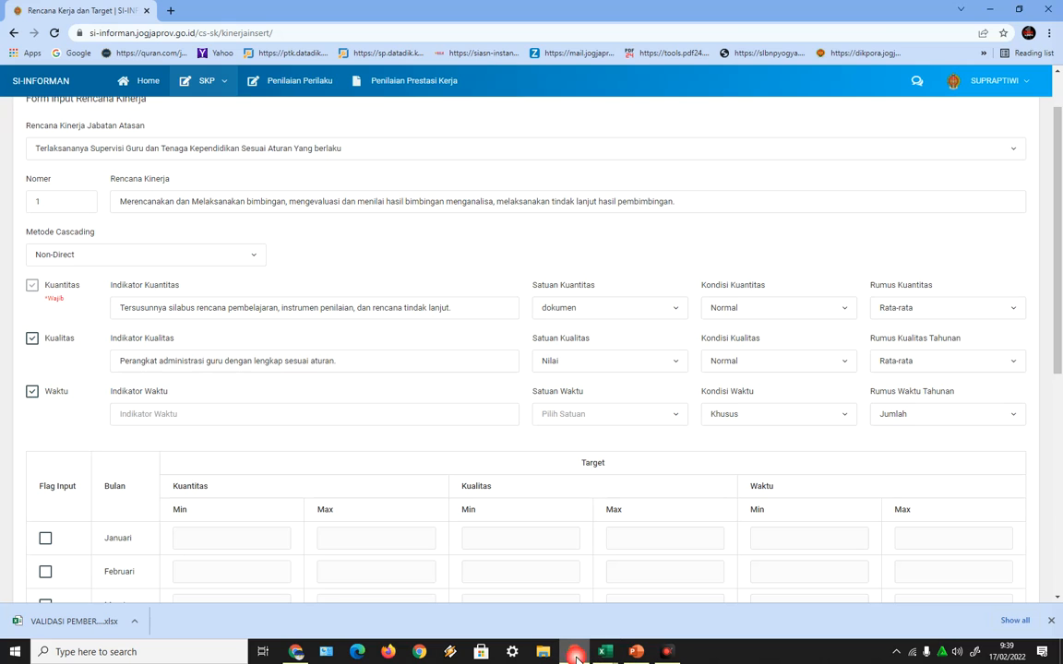
pyautogui.rightClick(162, 412)
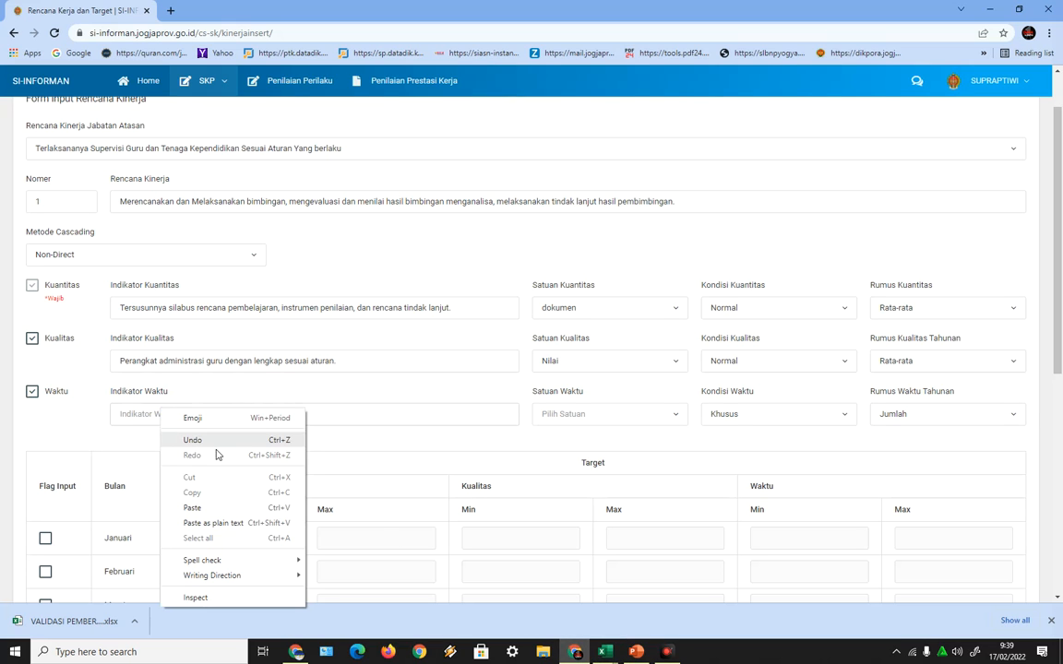
pyautogui.click(204, 508)
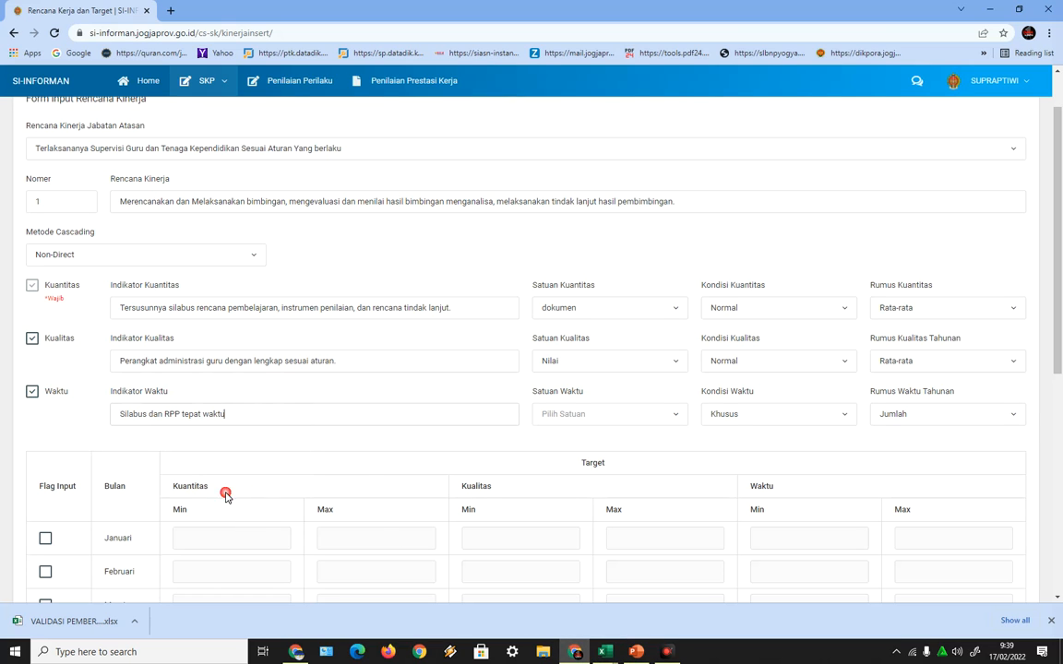
# - Set Satuan Waktu to Hari, Kondisi Waktu to Khusus and Rumus Waktu Tahunan to Rata-rata
pyautogui.click(672, 422)
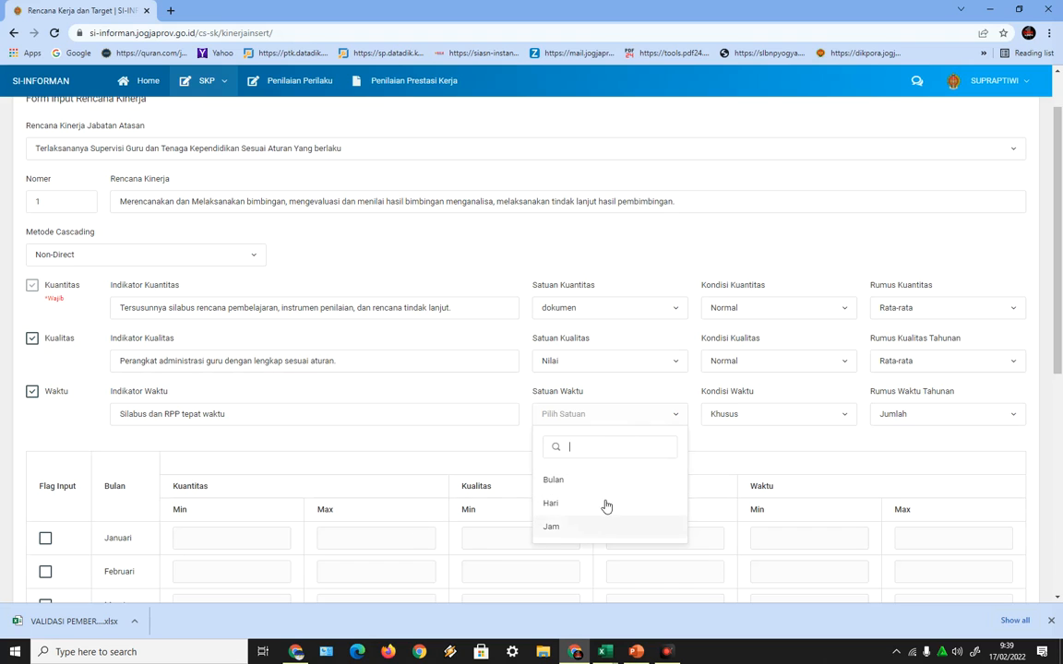
pyautogui.click(558, 506)
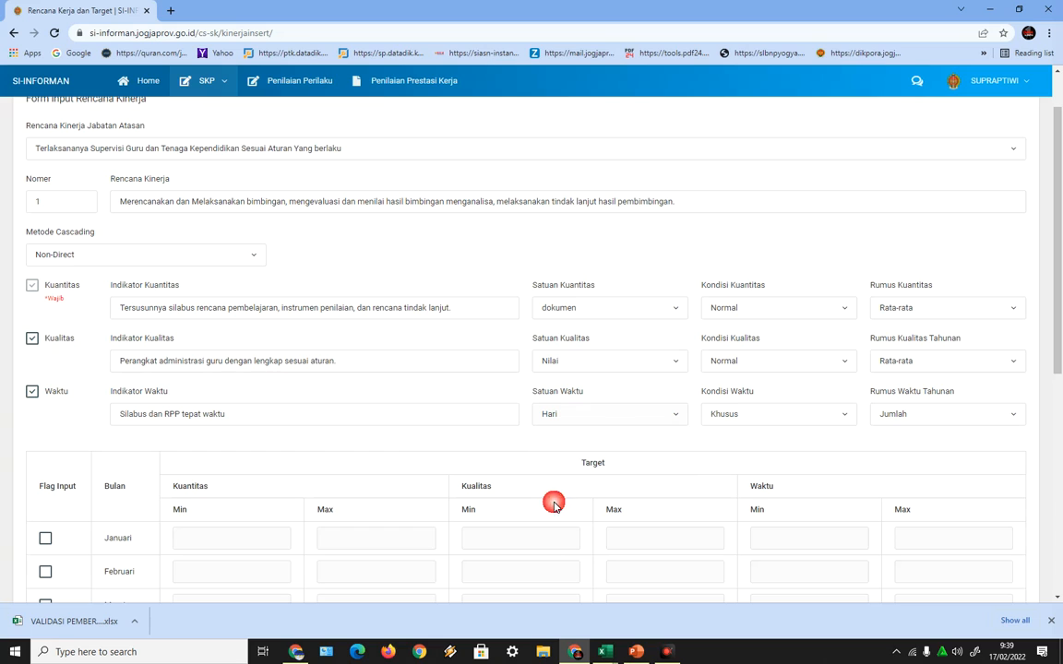
pyautogui.click(816, 425)
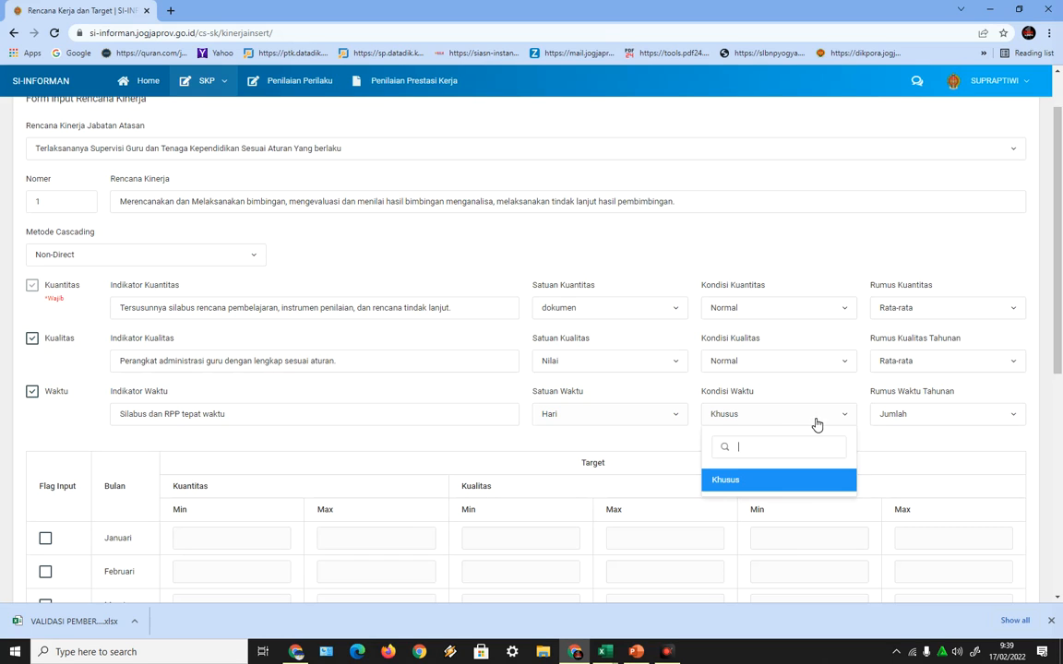
pyautogui.click(783, 481)
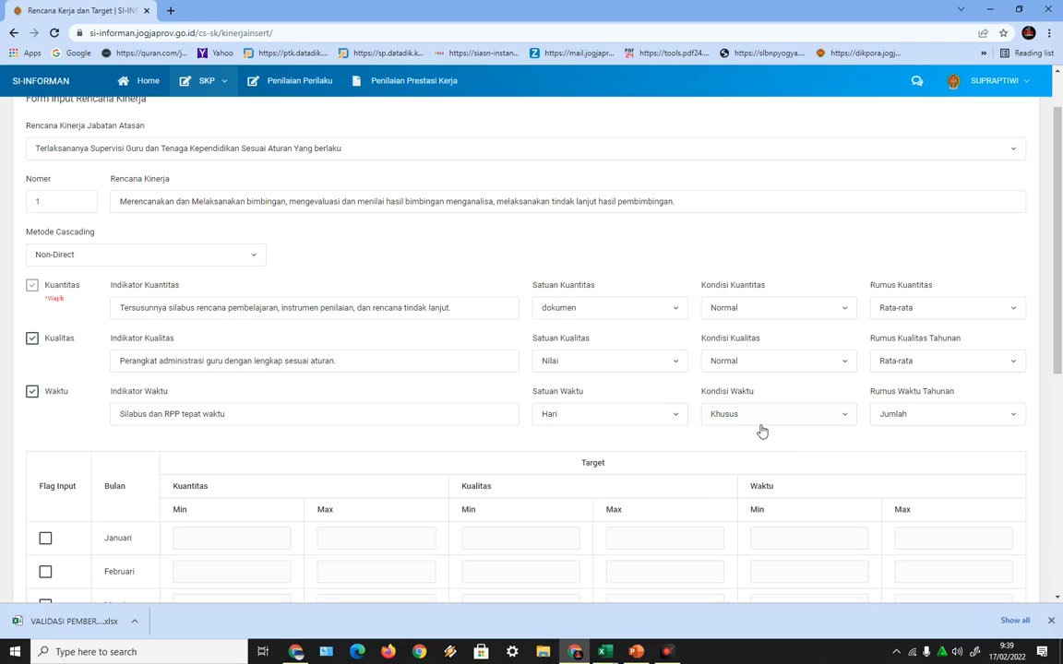
pyautogui.click(968, 421)
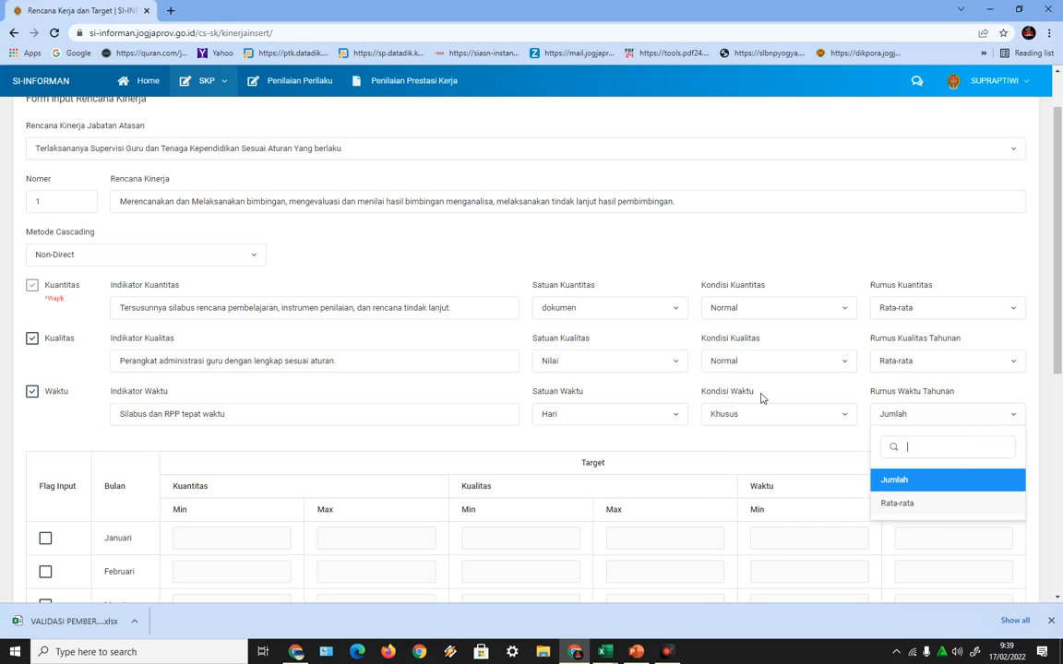
pyautogui.click(896, 503)
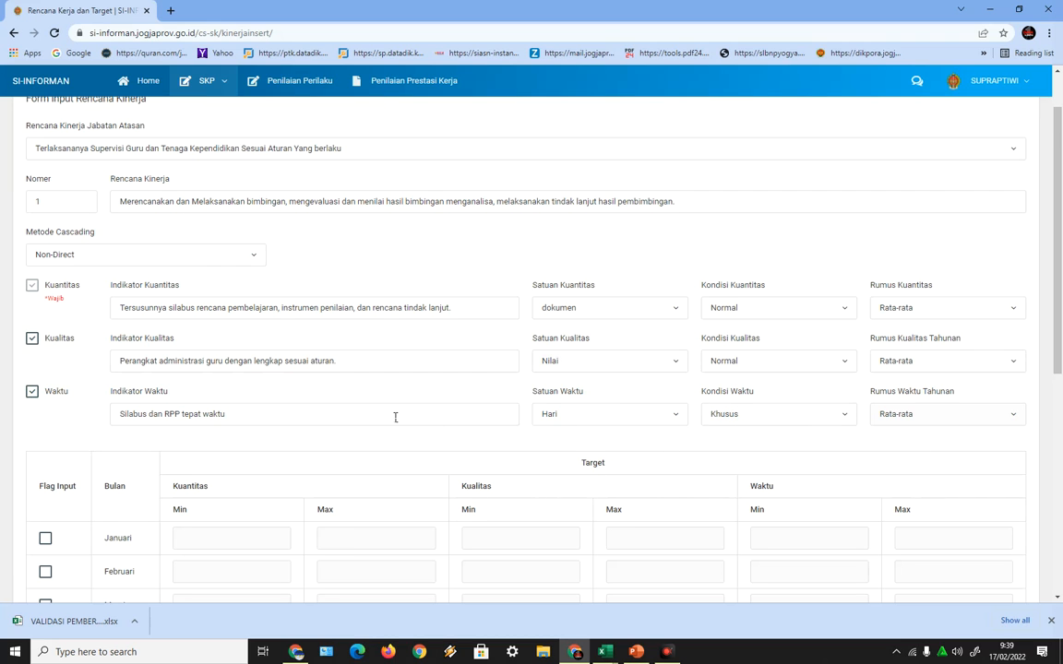
# - Review the completed indicator fields and the monthly target table from Januari to Desember
pyautogui.scroll(-1, 395, 418)
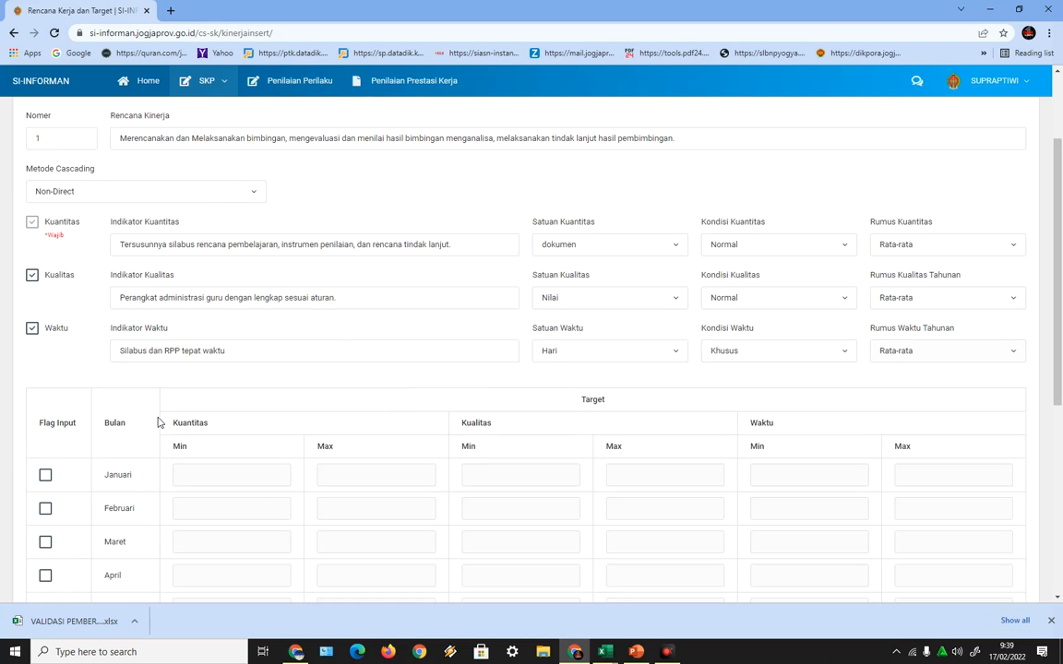
pyautogui.scroll(-2, 159, 420)
pyautogui.scroll(-2, 185, 361)
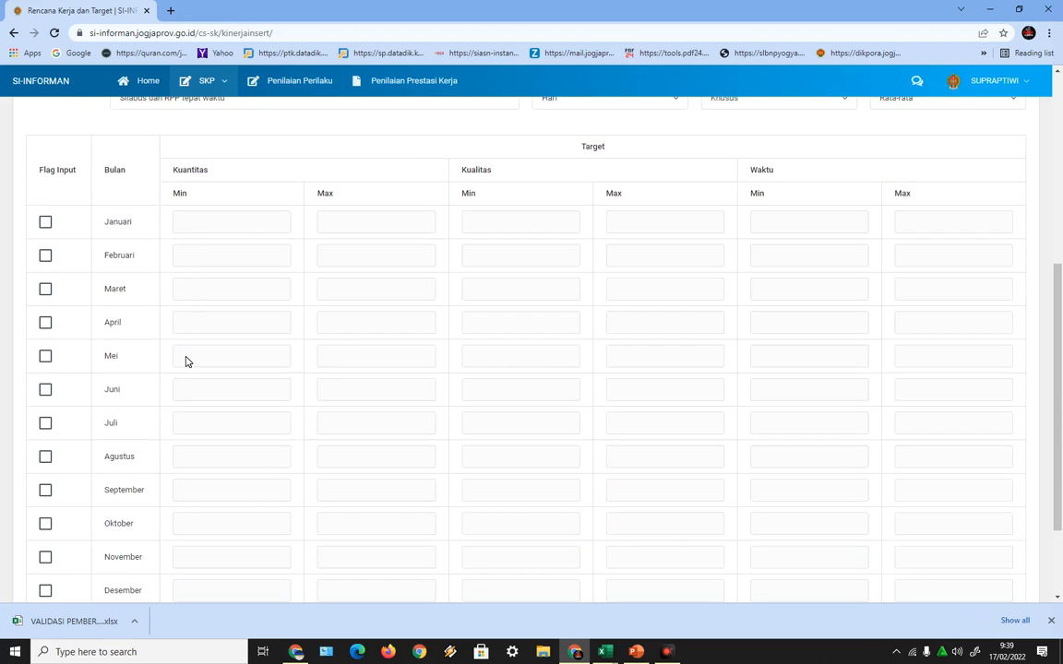
pyautogui.scroll(1, 185, 361)
pyautogui.scroll(-1, 184, 361)
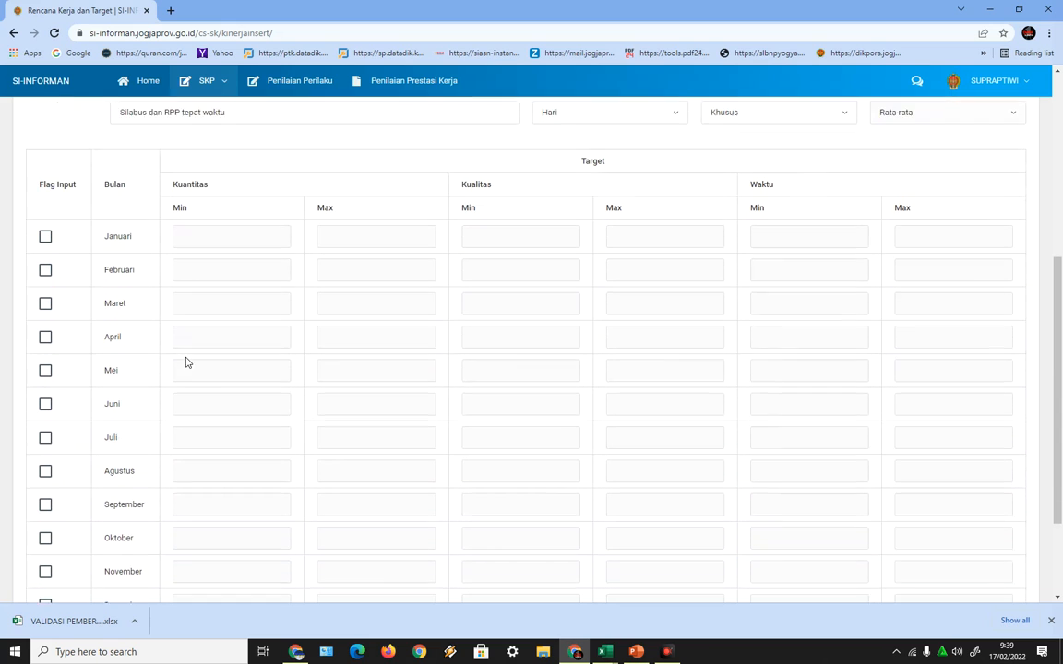
pyautogui.scroll(-2, 203, 411)
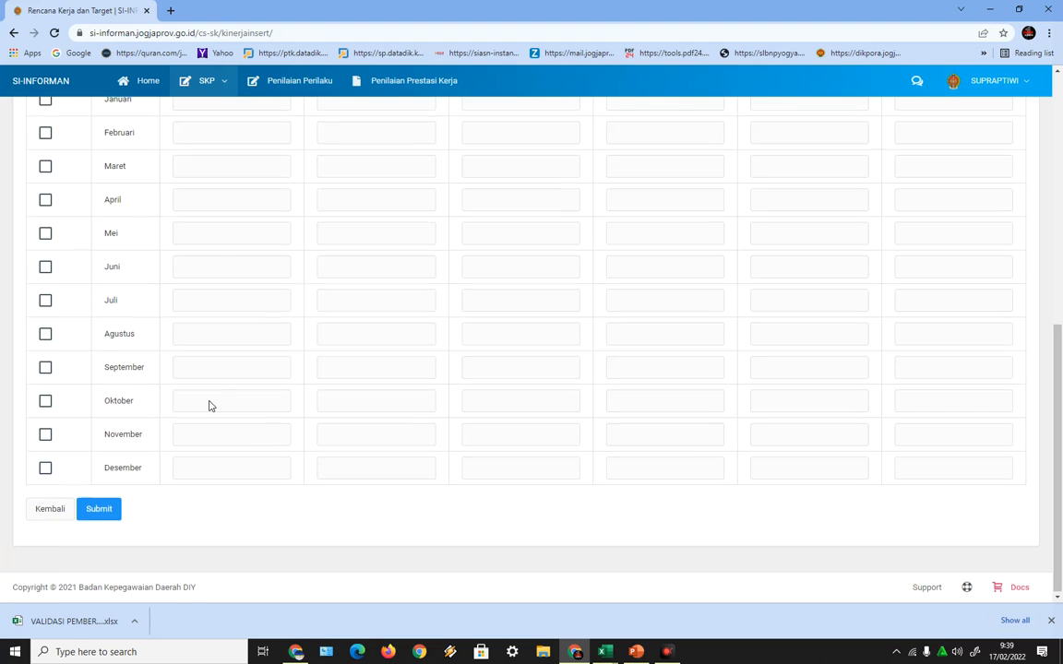
pyautogui.scroll(2, 208, 406)
pyautogui.scroll(5, 209, 406)
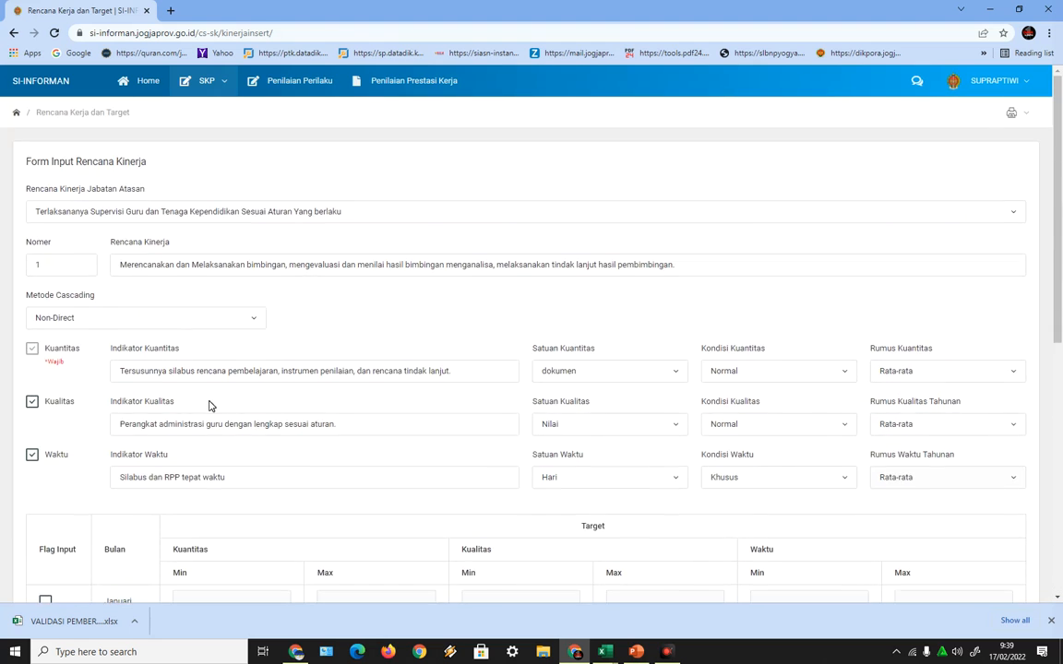
pyautogui.scroll(-4, 209, 406)
pyautogui.scroll(-4, 208, 406)
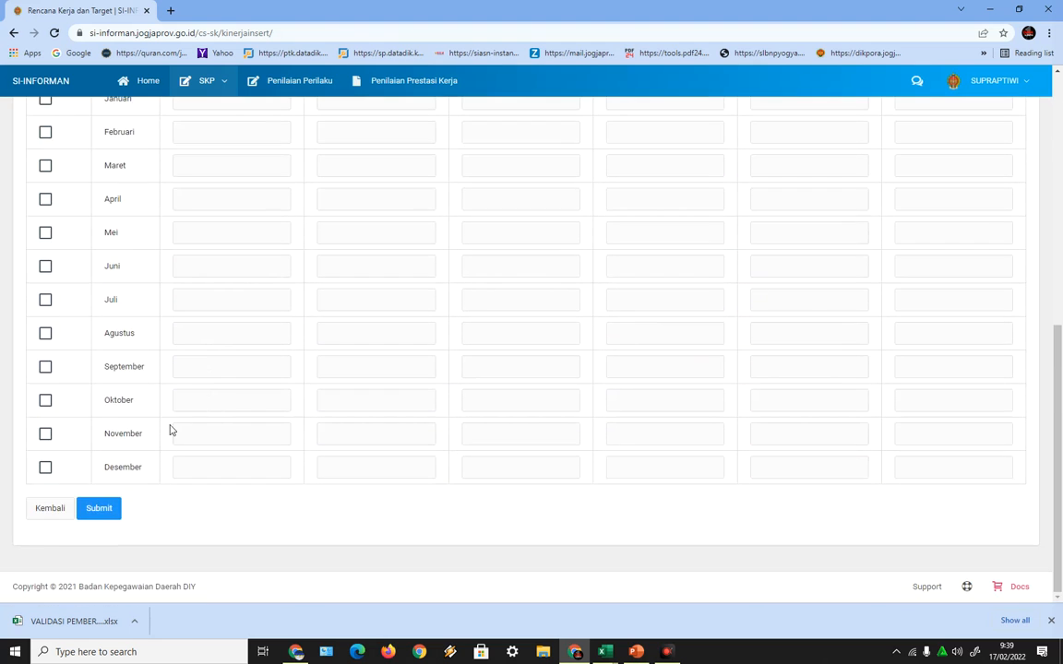
# - Enable Flag Input for all twelve months, Januari to Desember, in the target table
pyautogui.click(46, 467)
pyautogui.click(45, 400)
pyautogui.scroll(3, 48, 243)
pyautogui.click(45, 225)
pyautogui.click(45, 260)
pyautogui.click(46, 292)
pyautogui.click(44, 328)
pyautogui.click(46, 359)
pyautogui.click(45, 392)
pyautogui.click(46, 425)
pyautogui.click(45, 459)
pyautogui.click(45, 493)
pyautogui.click(46, 560)
# - Enter 1 as the Kuantitas Max target for every month from Januari to Desember
pyautogui.scroll(-1, 88, 551)
pyautogui.scroll(2, 102, 535)
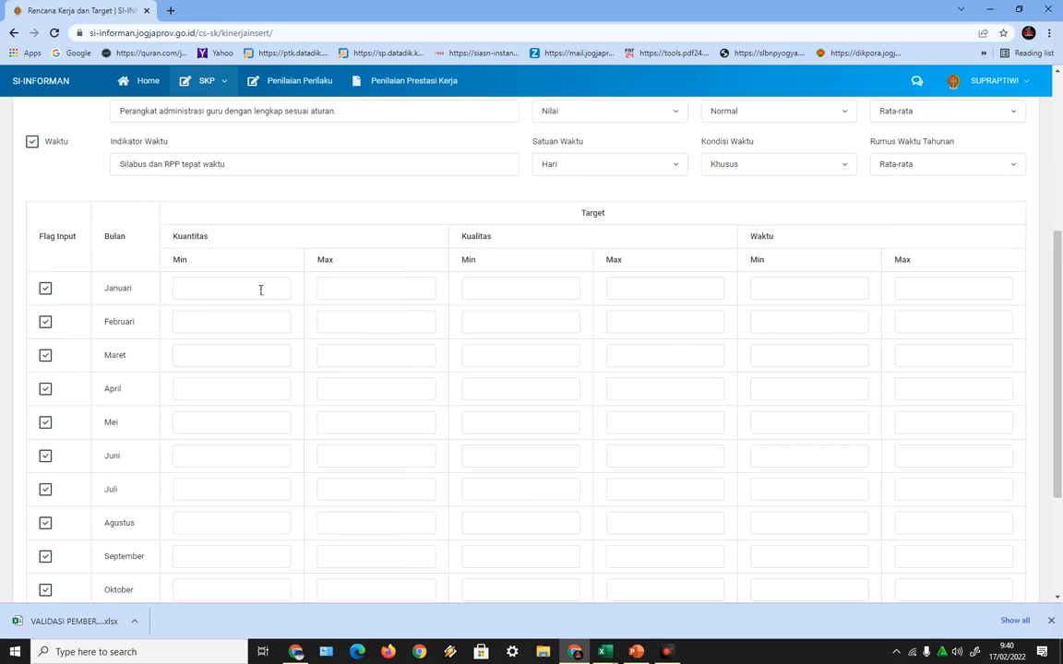
pyautogui.scroll(1, 266, 264)
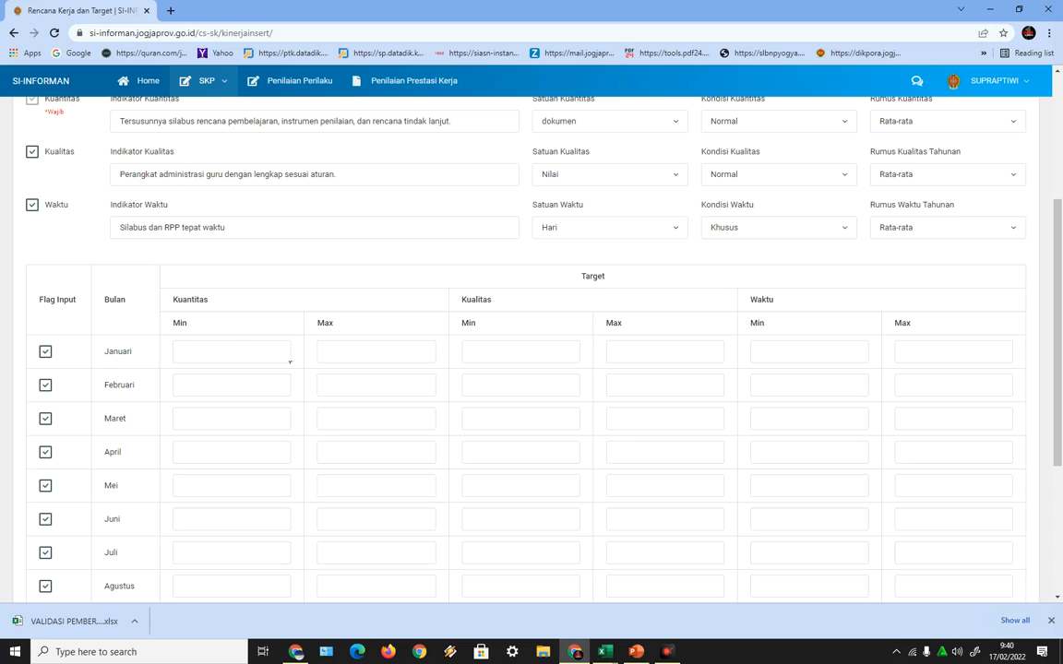
pyautogui.scroll(1, 221, 327)
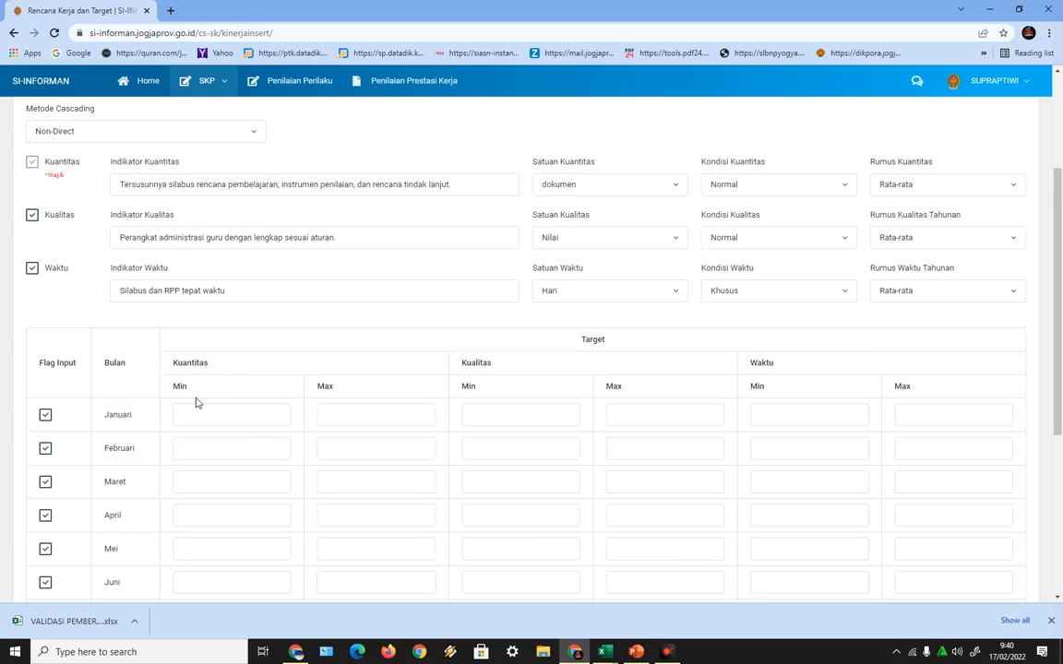
pyautogui.click(355, 418)
pyautogui.write('11')
pyautogui.click(337, 483)
pyautogui.write('1')
pyautogui.scroll(-2, 369, 489)
pyautogui.click(352, 332)
pyautogui.write('1')
pyautogui.click(346, 362)
pyautogui.write('1')
pyautogui.click(337, 396)
pyautogui.write('1')
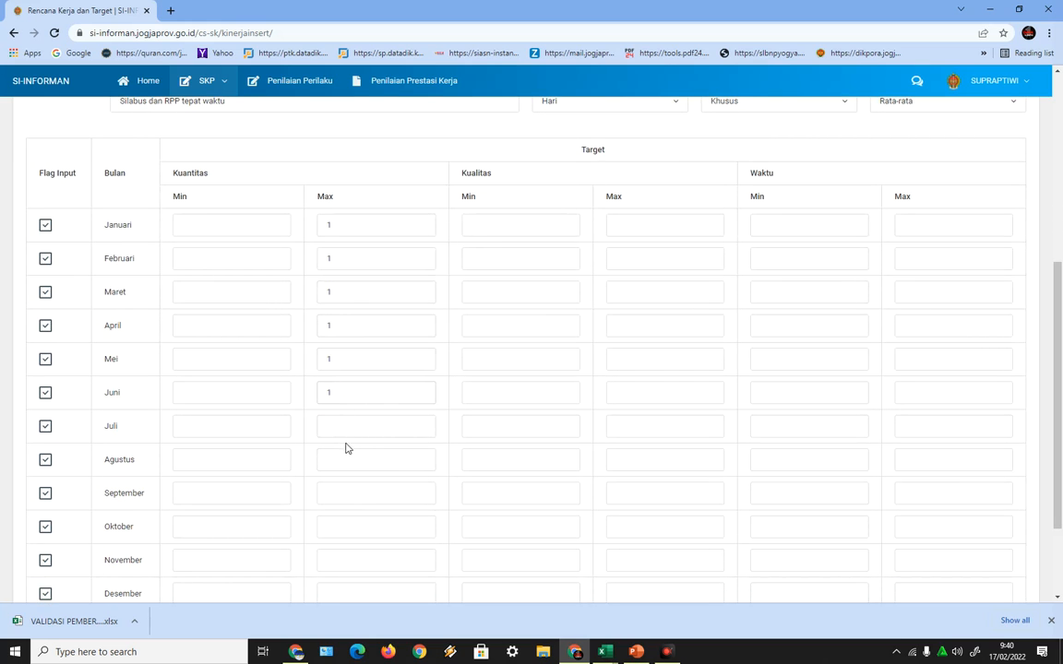
pyautogui.click(332, 427)
pyautogui.write('11')
pyautogui.click(356, 494)
pyautogui.write('1')
pyautogui.click(351, 527)
pyautogui.scroll(-2, 236, 267)
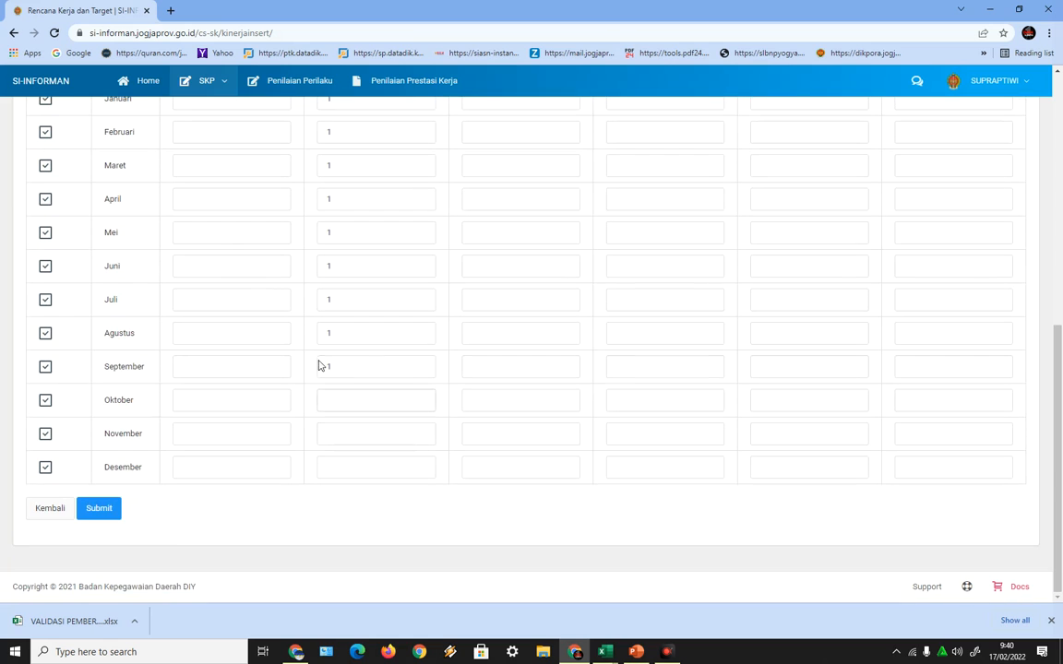
pyautogui.write('1')
pyautogui.click(347, 436)
pyautogui.write('1')
pyautogui.click(344, 468)
pyautogui.write('1')
# - Set the Januari Kualitas target to a Min of 70 and a Max of 90
pyautogui.scroll(4, 379, 391)
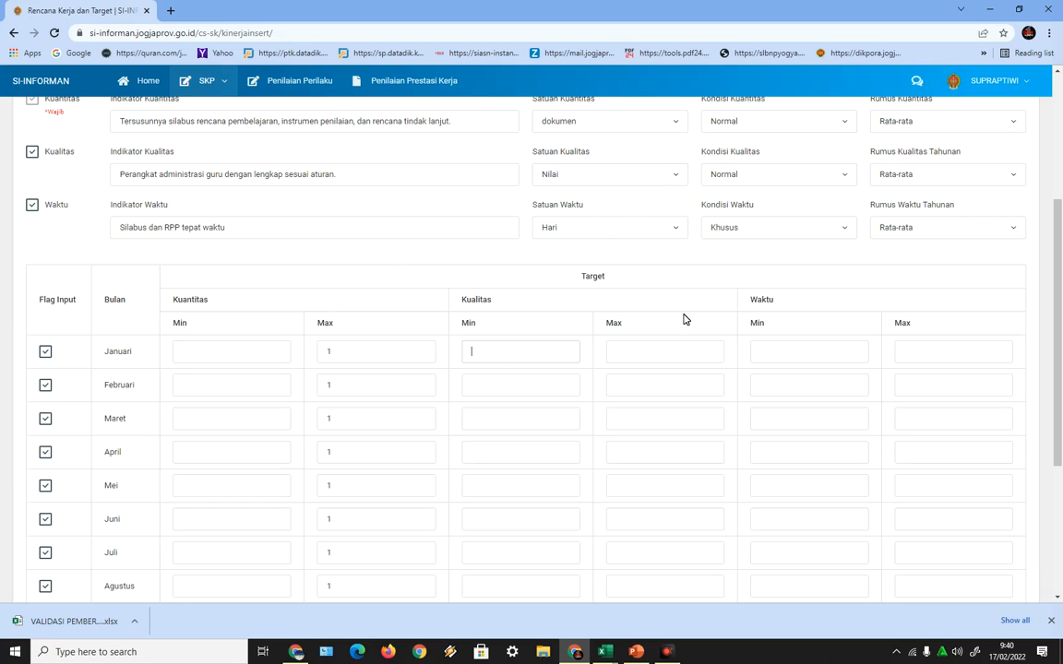
pyautogui.write('7')
pyautogui.write('90')
# - Copy the Januari Kualitas Min value of 70 into the Kualitas Min fields of Februari through Desember
pyautogui.doubleClick(474, 351)
pyautogui.rightClick(472, 352)
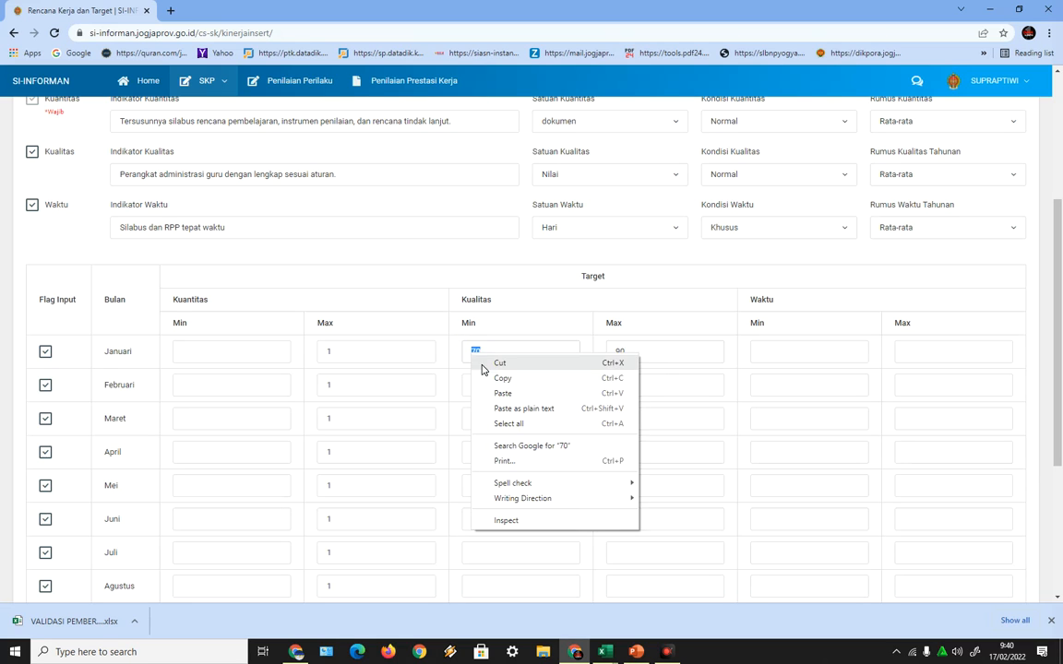
pyautogui.click(490, 382)
pyautogui.click(484, 387)
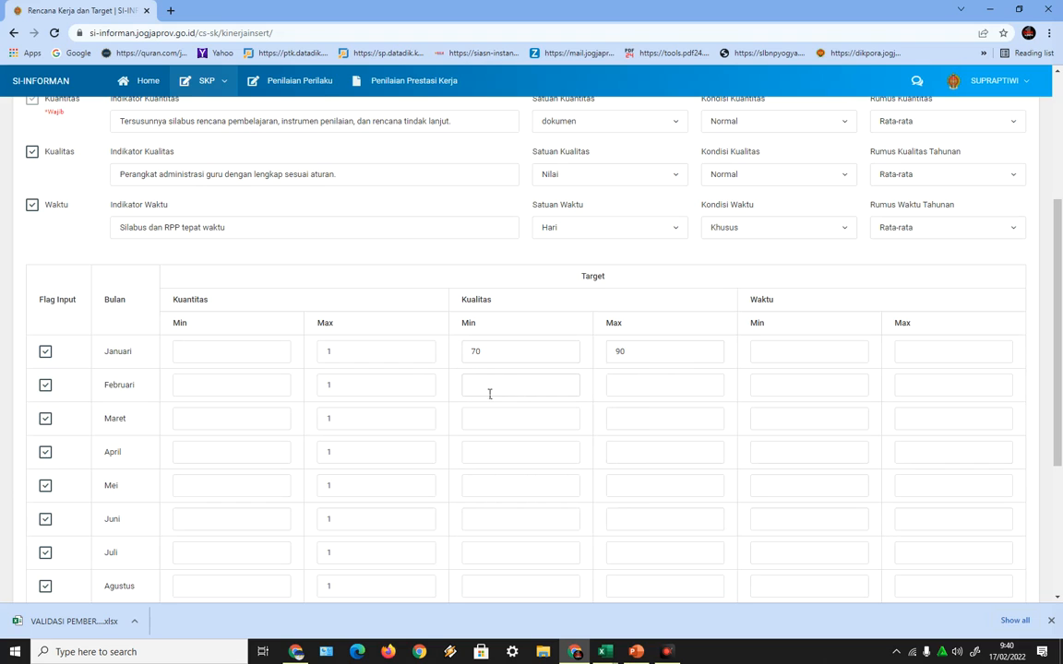
pyautogui.hotkey('ctrl', 'v')
pyautogui.click(493, 420)
pyautogui.hotkey('ctrl', 'v')
pyautogui.click(492, 452)
pyautogui.hotkey('ctrl', 'v')
pyautogui.click(491, 482)
pyautogui.hotkey('ctrl', 'v')
pyautogui.scroll(-2, 498, 496)
pyautogui.click(487, 332)
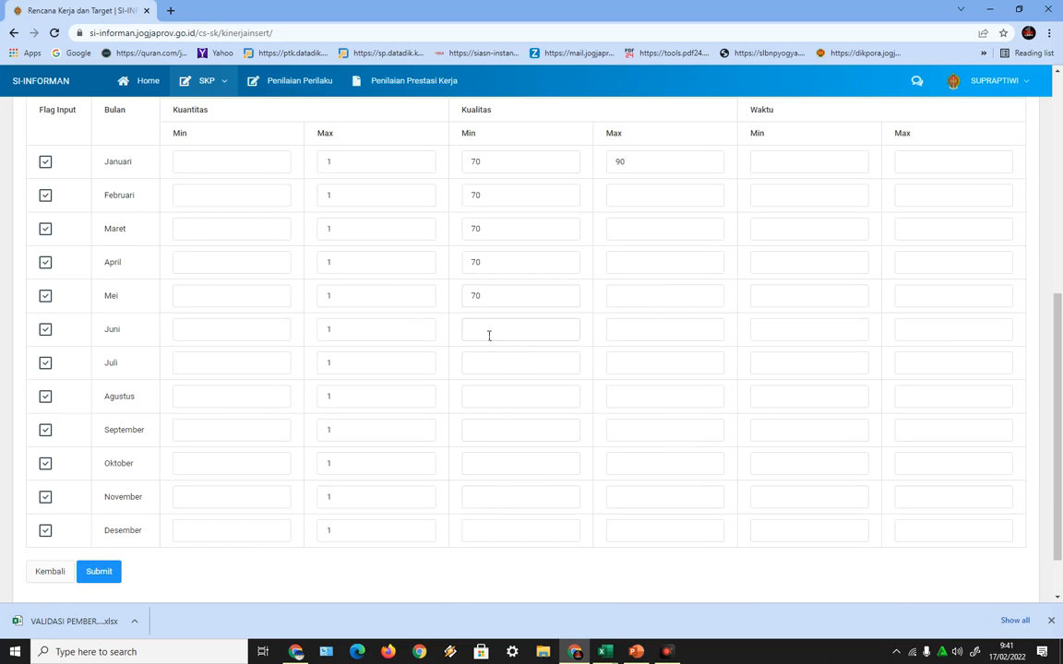
pyautogui.click(490, 369)
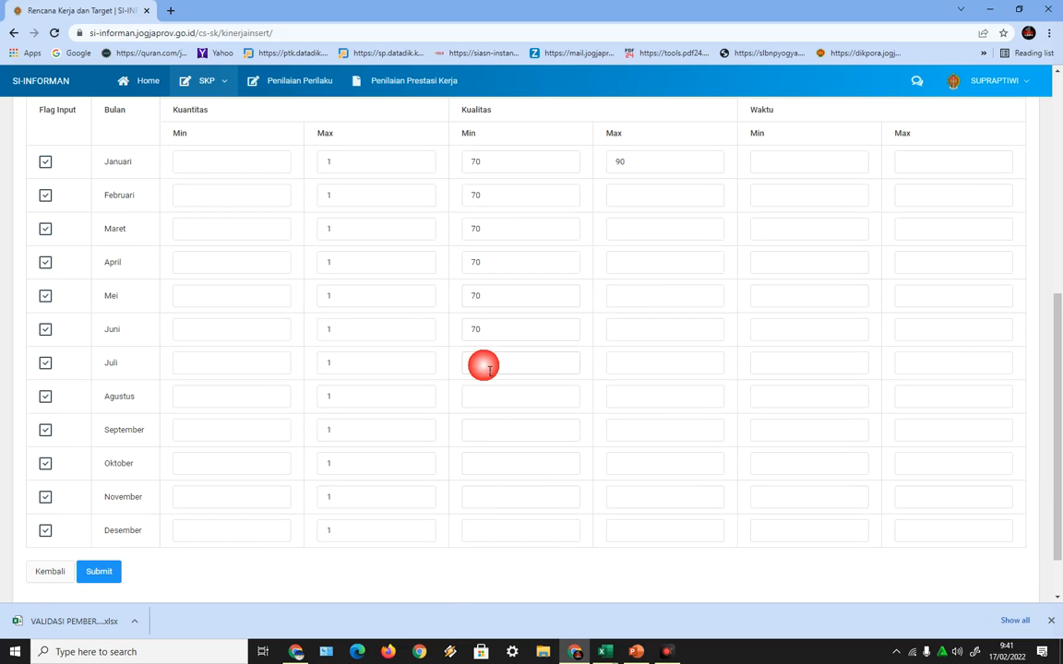
pyautogui.hotkey('ctrl', 'v')
pyautogui.click(491, 395)
pyautogui.hotkey('ctrl', 'v')
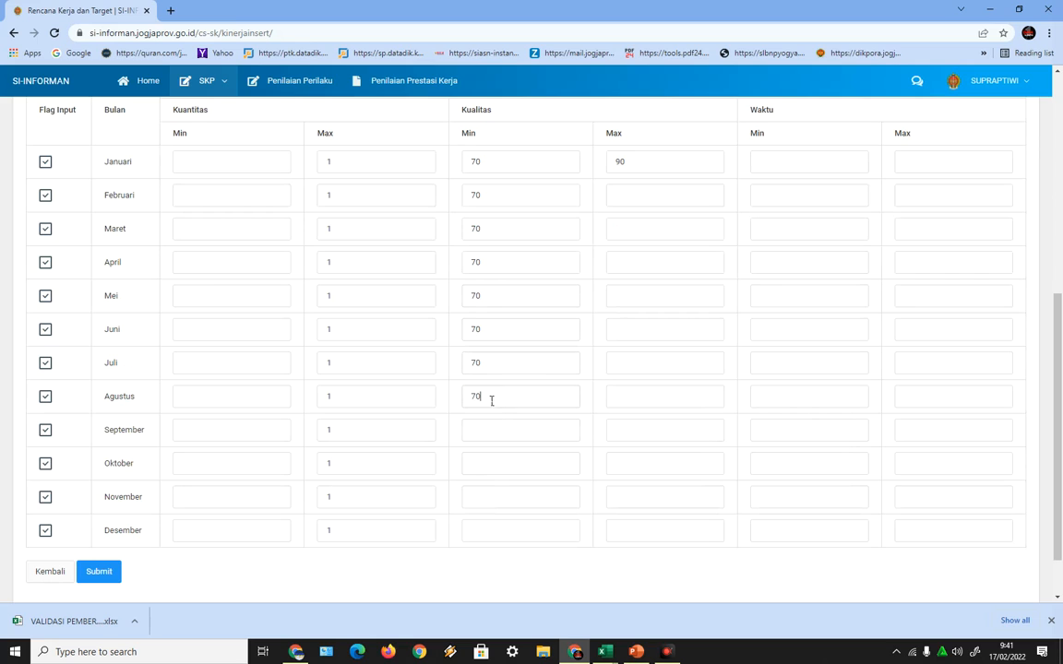
pyautogui.hotkey('ctrl', 'v')
pyautogui.click(476, 460)
pyautogui.hotkey('ctrl', 'v')
pyautogui.click(488, 491)
pyautogui.hotkey('ctrl', 'v')
pyautogui.click(498, 537)
pyautogui.hotkey('ctrl', 'v')
pyautogui.scroll(1, 624, 396)
pyautogui.click(624, 321)
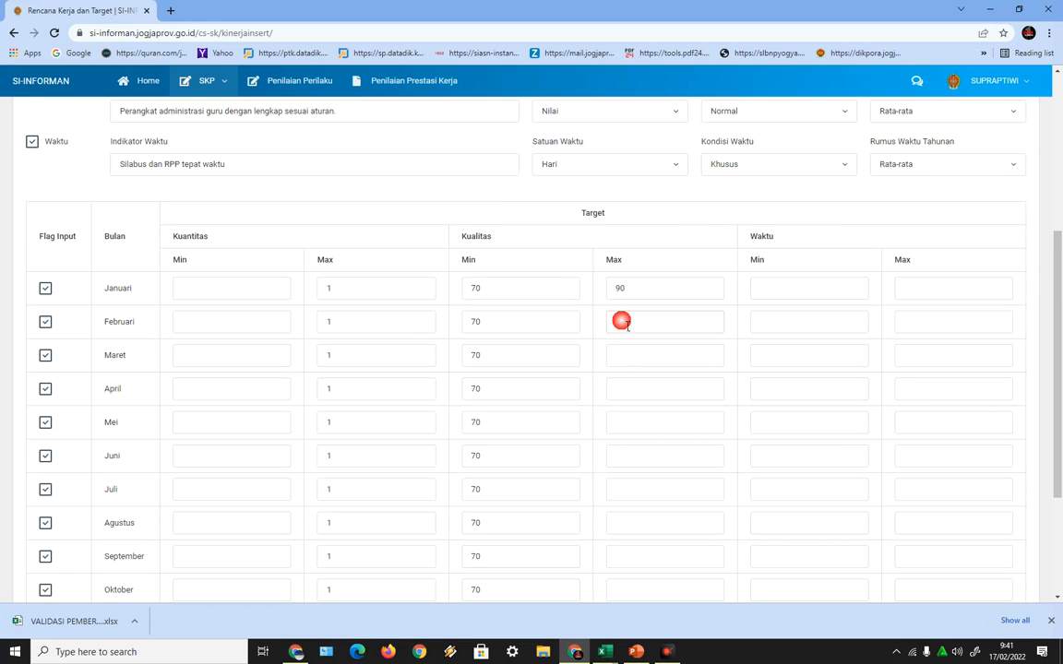
pyautogui.hotkey('ctrl', 'v')
pyautogui.click(634, 356)
pyautogui.hotkey('ctrl', 'v')
pyautogui.click(624, 392)
# - Fill the Kualitas Max targets of Februari through Desember with 90, replacing the wrong values in Februari and Maret
pyautogui.moveTo(636, 294); pyautogui.dragTo(588, 329)
pyautogui.rightClick(618, 290)
pyautogui.click(641, 319)
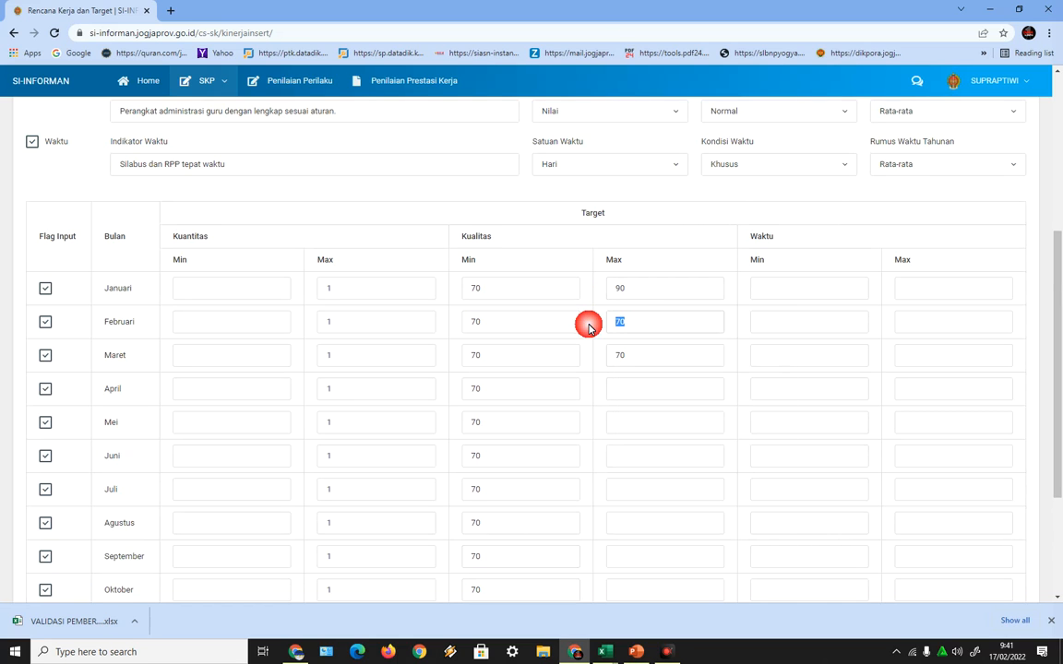
pyautogui.hotkey('ctrl', 'v')
pyautogui.moveTo(659, 362); pyautogui.dragTo(593, 356)
pyautogui.hotkey('ctrl', 'v')
pyautogui.click(640, 391)
pyautogui.hotkey('ctrl', 'v')
pyautogui.scroll(-2, 633, 419)
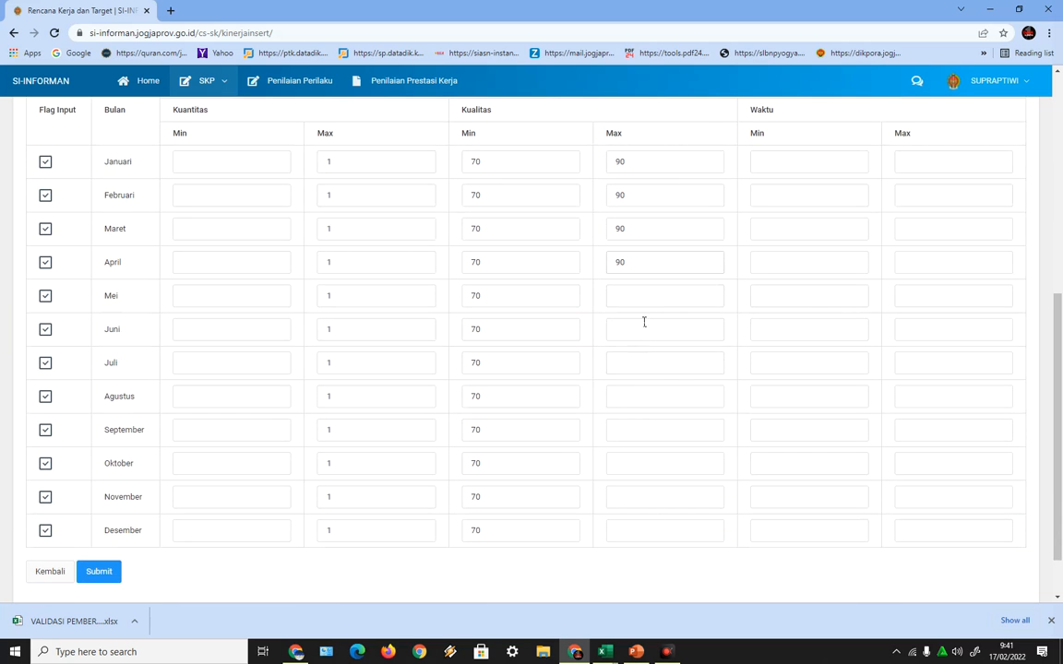
pyautogui.click(637, 311)
pyautogui.click(646, 329)
pyautogui.click(624, 364)
pyautogui.write('90')
pyautogui.click(646, 391)
pyautogui.write('90')
pyautogui.click(624, 422)
pyautogui.write('90')
pyautogui.click(628, 461)
pyautogui.write('90')
pyautogui.click(631, 489)
pyautogui.write('9090')
pyautogui.scroll(3, 838, 406)
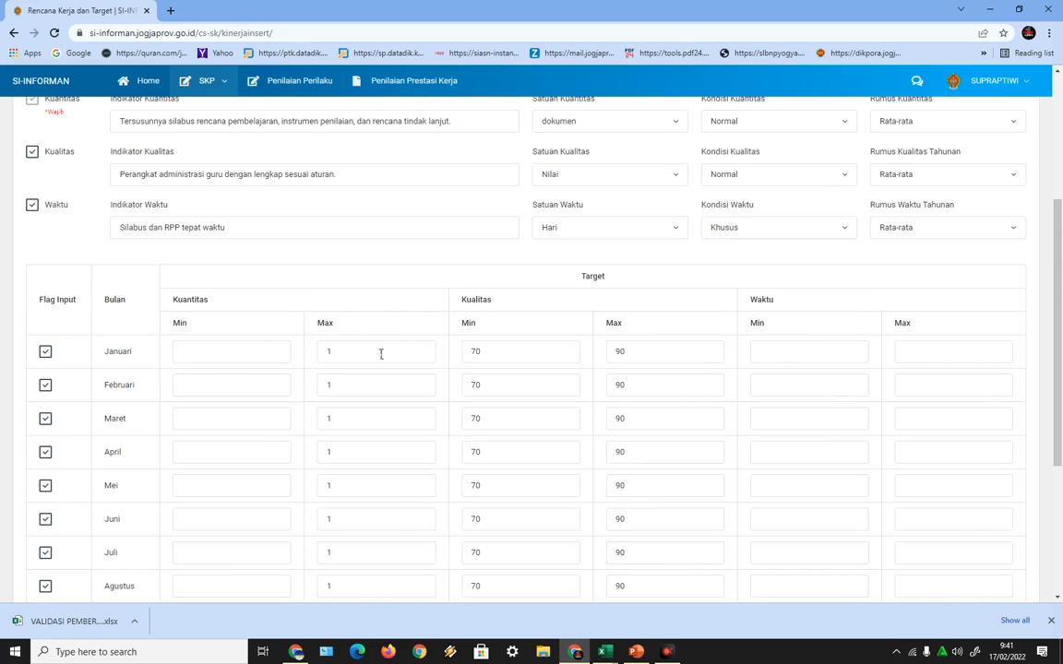
# - Set the Januari Waktu target to a Max of 7, leaving its Min field empty
pyautogui.click(792, 354)
pyautogui.scroll(1, 388, 379)
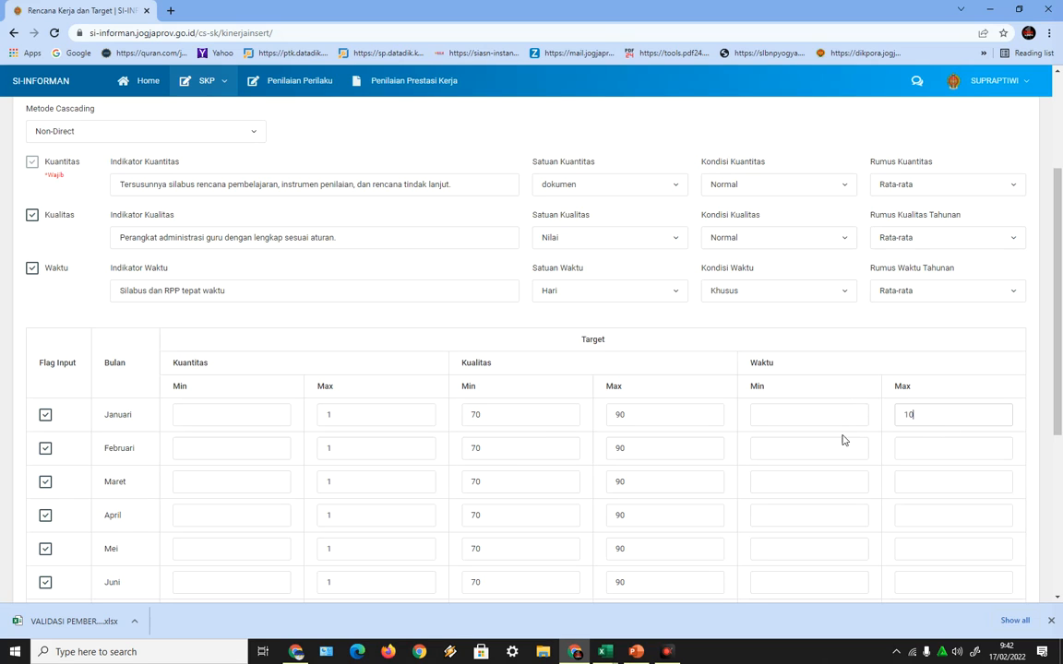
pyautogui.click(791, 418)
pyautogui.write('1')
pyautogui.doubleClick(908, 414)
pyautogui.write('78')
pyautogui.press('BackSpace')
pyautogui.press('BackSpace')
pyautogui.write('7')
pyautogui.moveTo(796, 422)
pyautogui.mouseDown()
pyautogui.moveTo(615, 429)
pyautogui.moveTo(634, 430)
pyautogui.mouseUp()
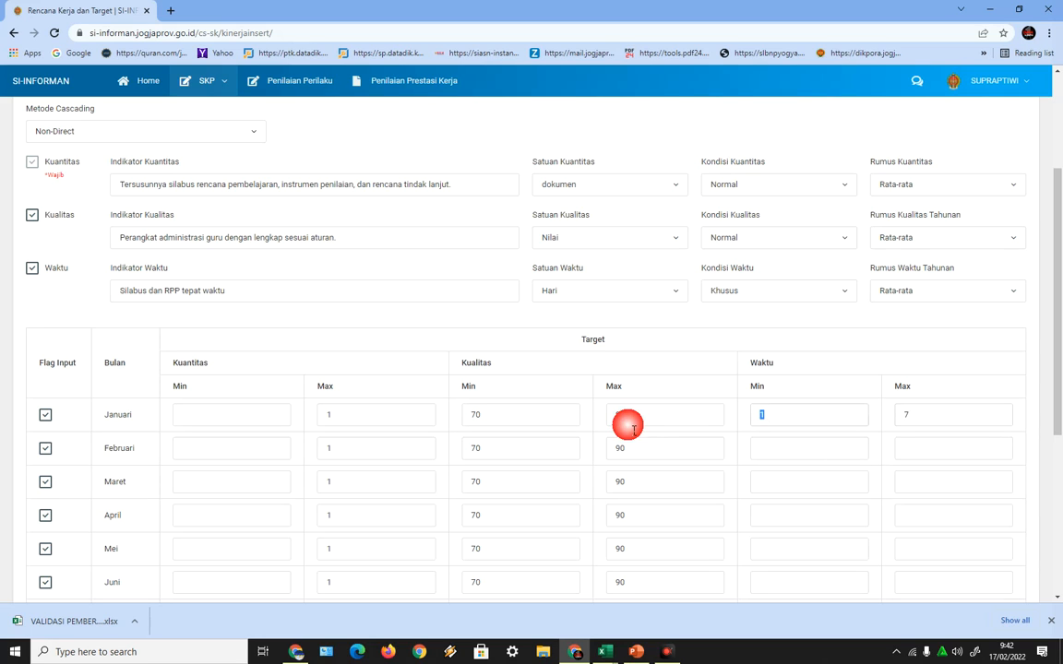
pyautogui.press('BackSpace')
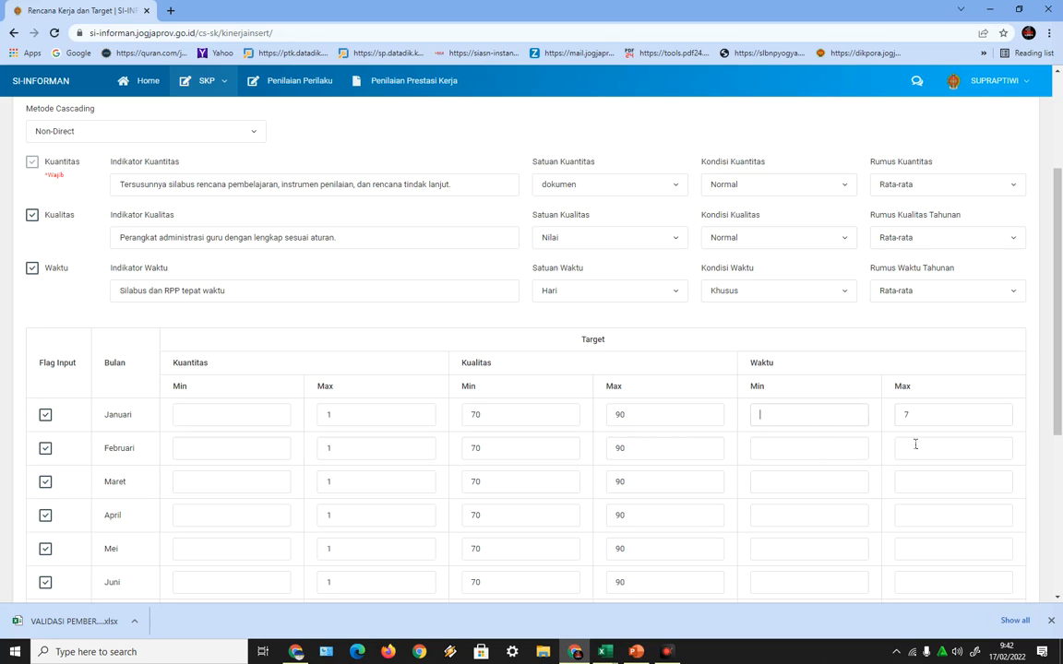
# - Enter 7 as the Waktu Max target for every month from Februari to Desember
pyautogui.click(920, 485)
pyautogui.write('7')
pyautogui.click(920, 515)
pyautogui.write('7')
pyautogui.scroll(-1, 926, 540)
pyautogui.click(921, 425)
pyautogui.write('7')
pyautogui.click(919, 461)
pyautogui.write('7')
pyautogui.click(927, 491)
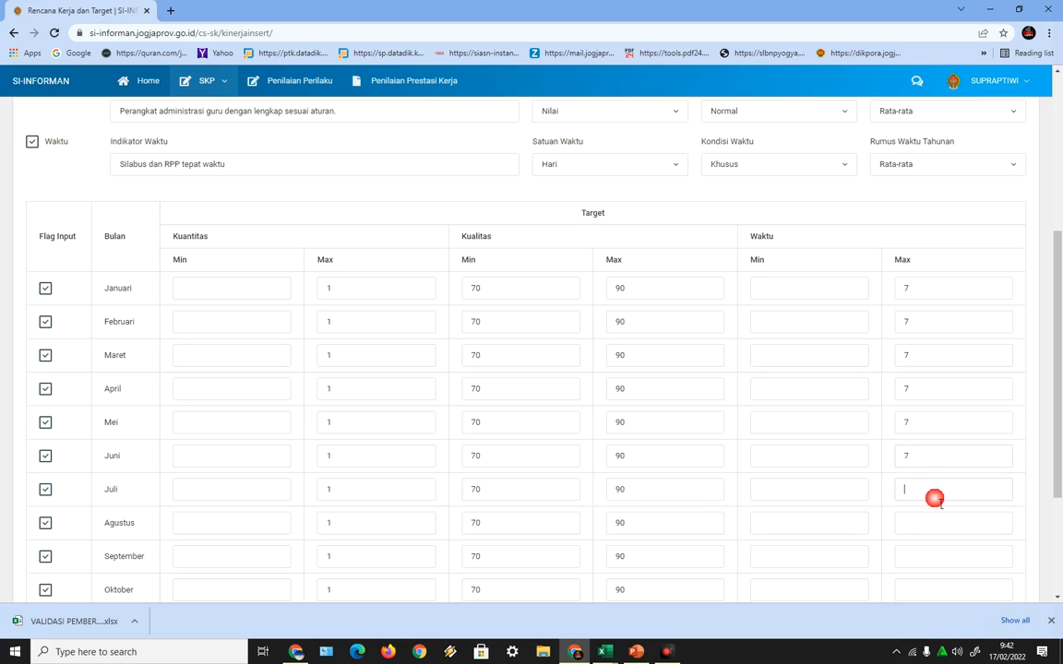
pyautogui.write('7')
pyautogui.scroll(-2, 925, 489)
pyautogui.click(919, 404)
pyautogui.write('7')
pyautogui.click(915, 429)
pyautogui.write('7')
pyautogui.click(923, 464)
pyautogui.write('7')
pyautogui.click(927, 503)
pyautogui.write('7')
pyautogui.click(932, 533)
pyautogui.write('7')
# - Check the completed monthly target table and save the first performance plan
pyautogui.scroll(-1, 731, 545)
pyautogui.scroll(8, 394, 517)
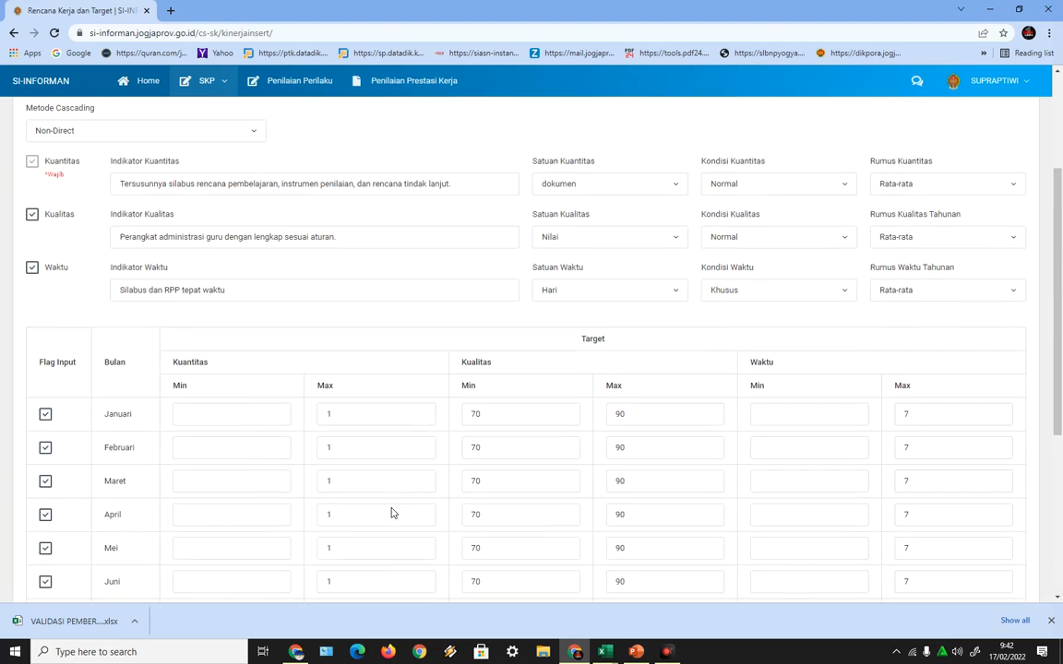
pyautogui.scroll(-3, 483, 434)
pyautogui.scroll(-3, 373, 498)
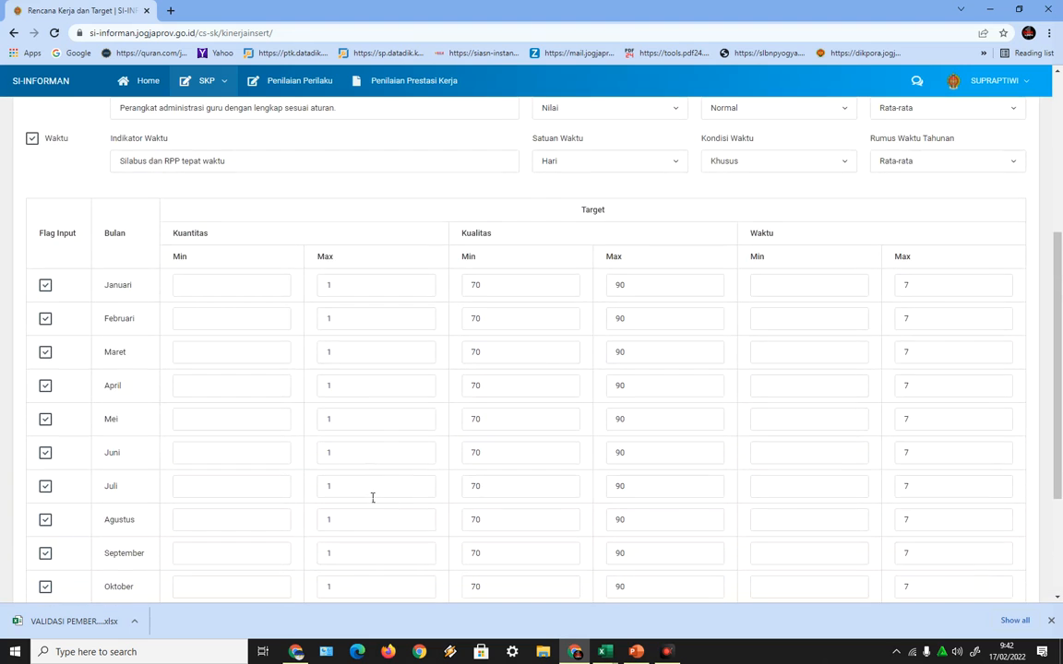
pyautogui.click(103, 510)
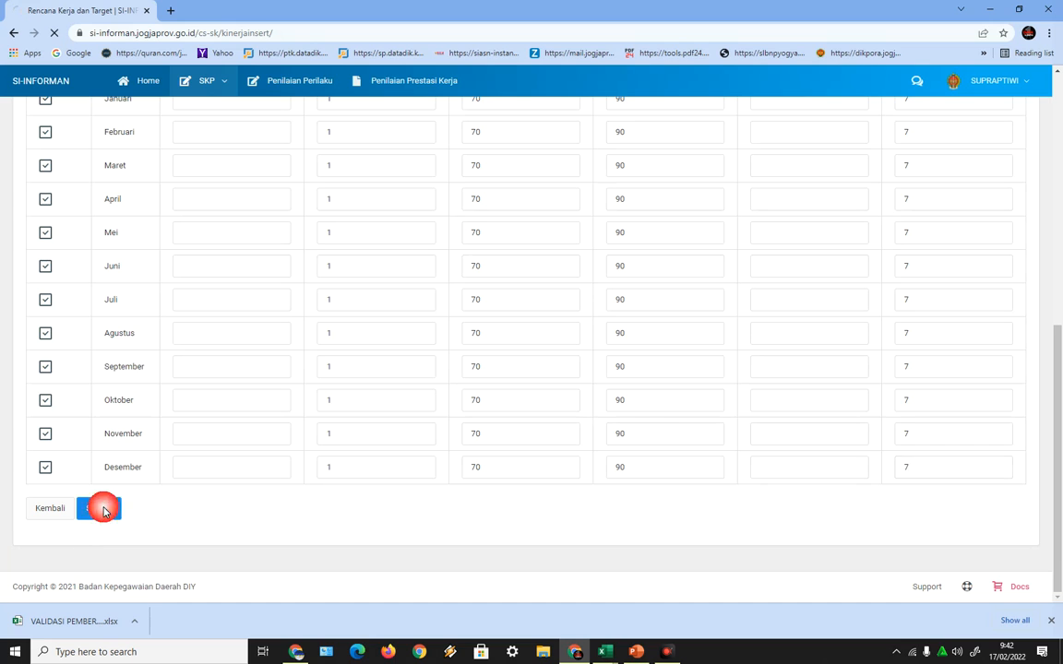
# - Add another Rencana Kinerja under the superior's plan "Terlaksananya Supervisi Guru dan Tenaga Kependidikan Sesuai Aturan Yang berlaku"
pyautogui.scroll(-1, 594, 452)
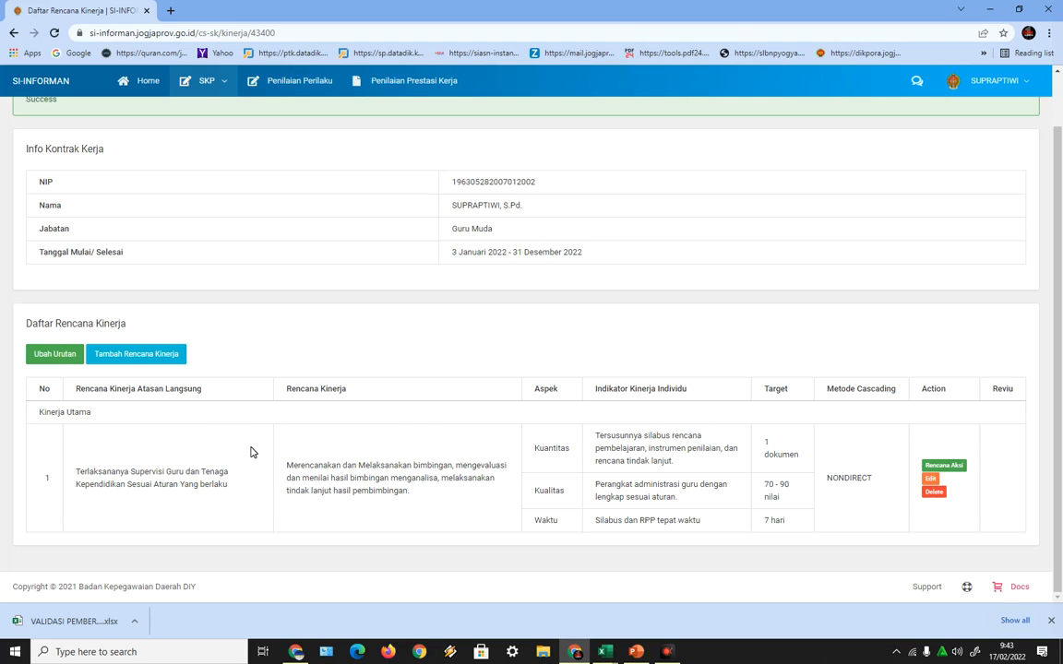
pyautogui.click(136, 356)
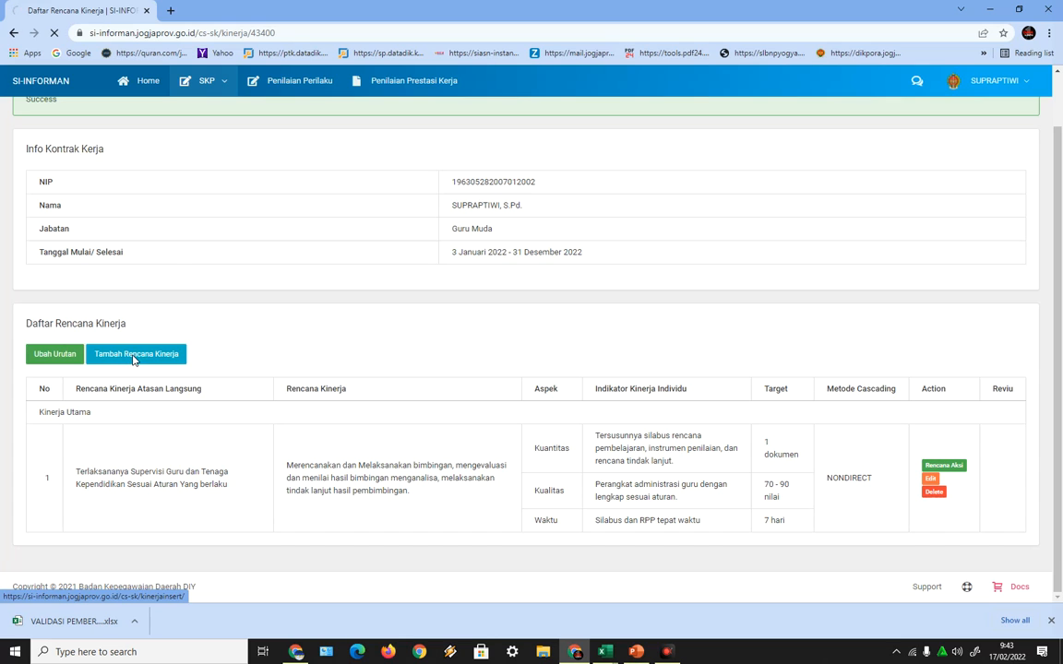
pyautogui.click(141, 215)
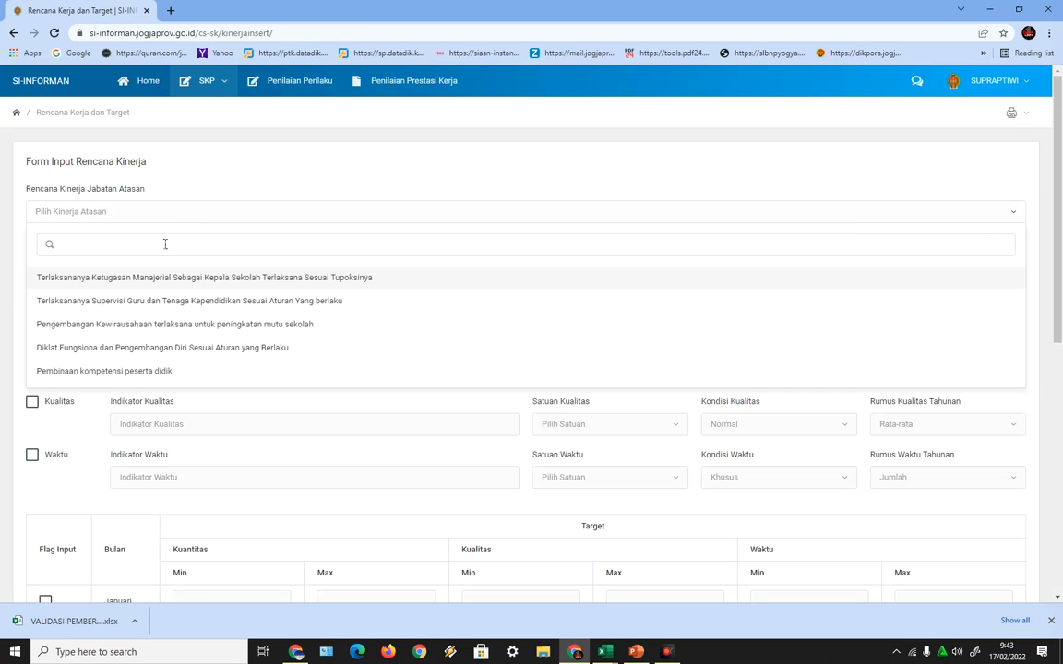
pyautogui.click(170, 302)
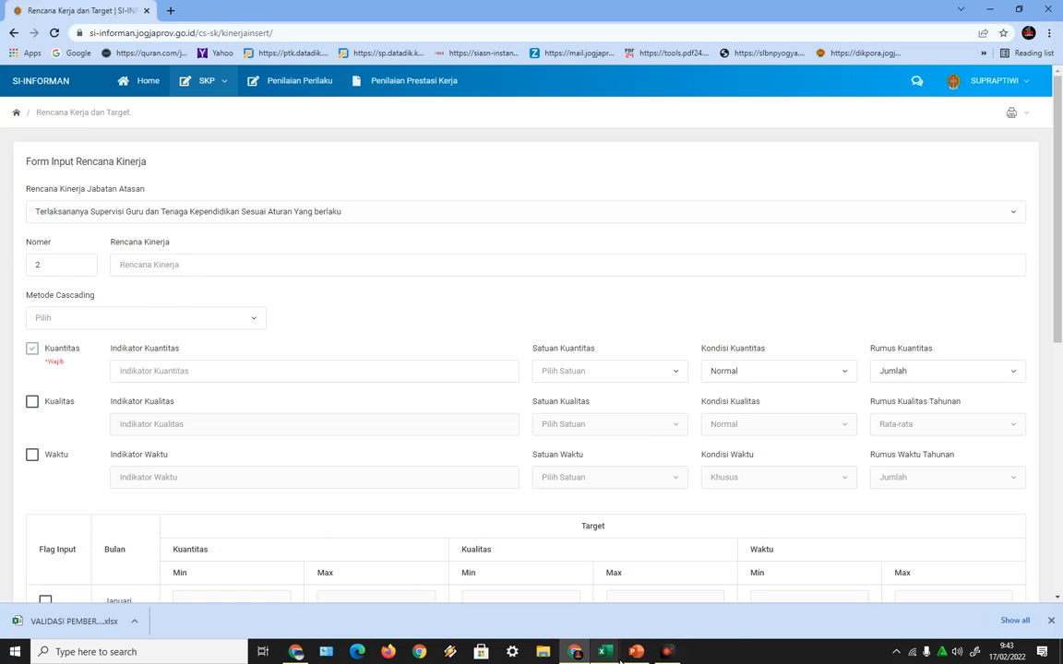
# - Copy "Mengikuti Diklat Fungsional lamanya 30 s.d 80 jam" from the Excel draft into Rencana Kinerja and set Metode Cascading to Non-Direct
pyautogui.moveTo(614, 659)
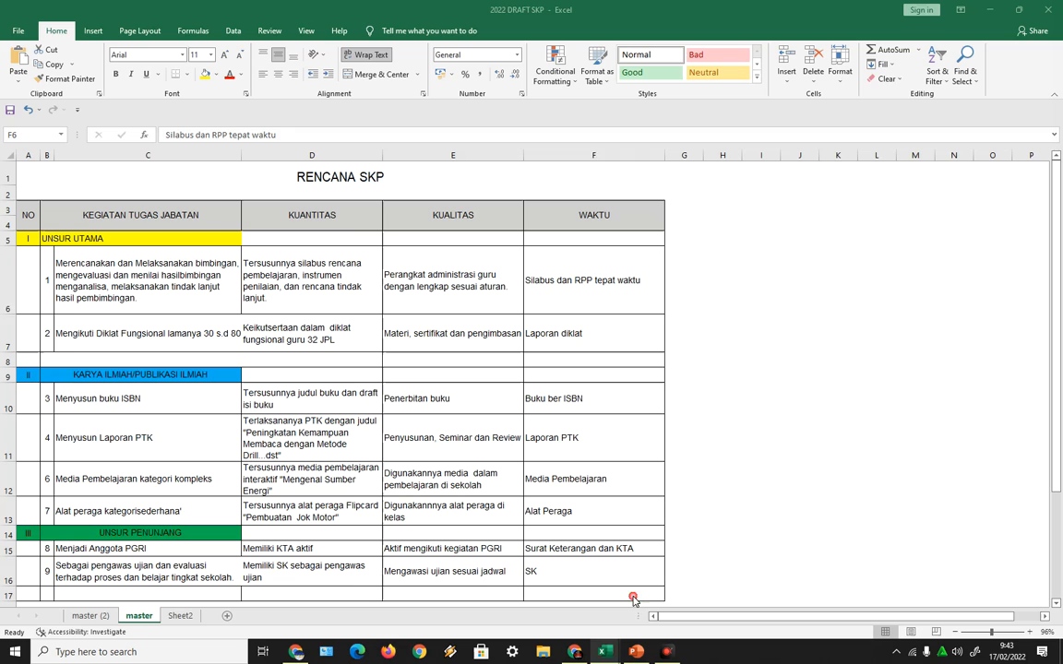
pyautogui.click(650, 582)
pyautogui.click(172, 337)
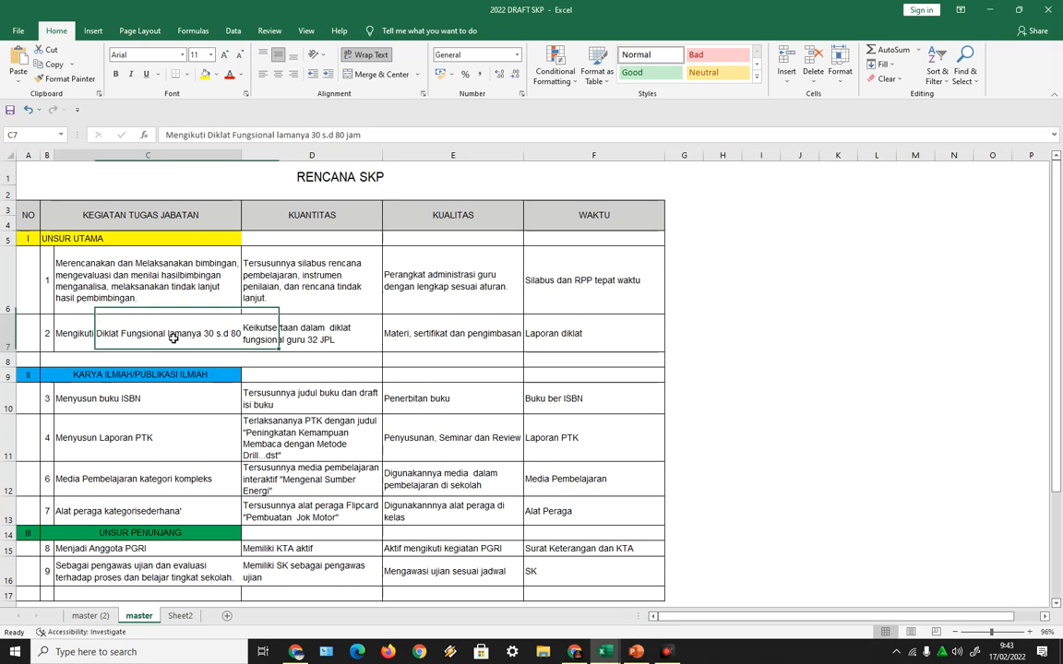
pyautogui.click(57, 65)
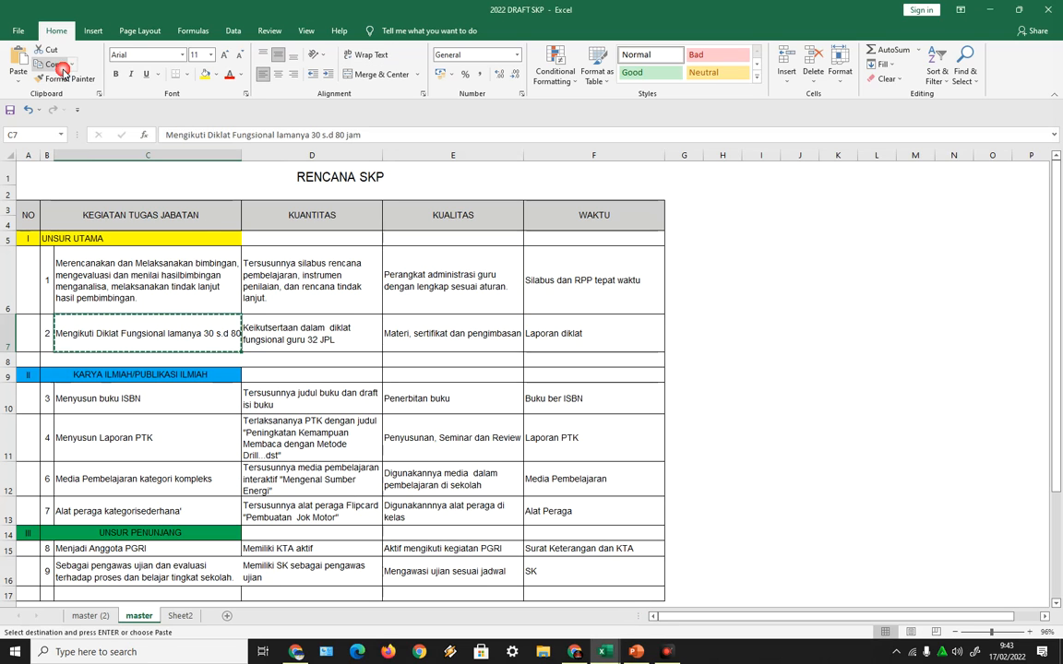
pyautogui.click(574, 652)
pyautogui.click(154, 265)
pyautogui.rightClick(162, 265)
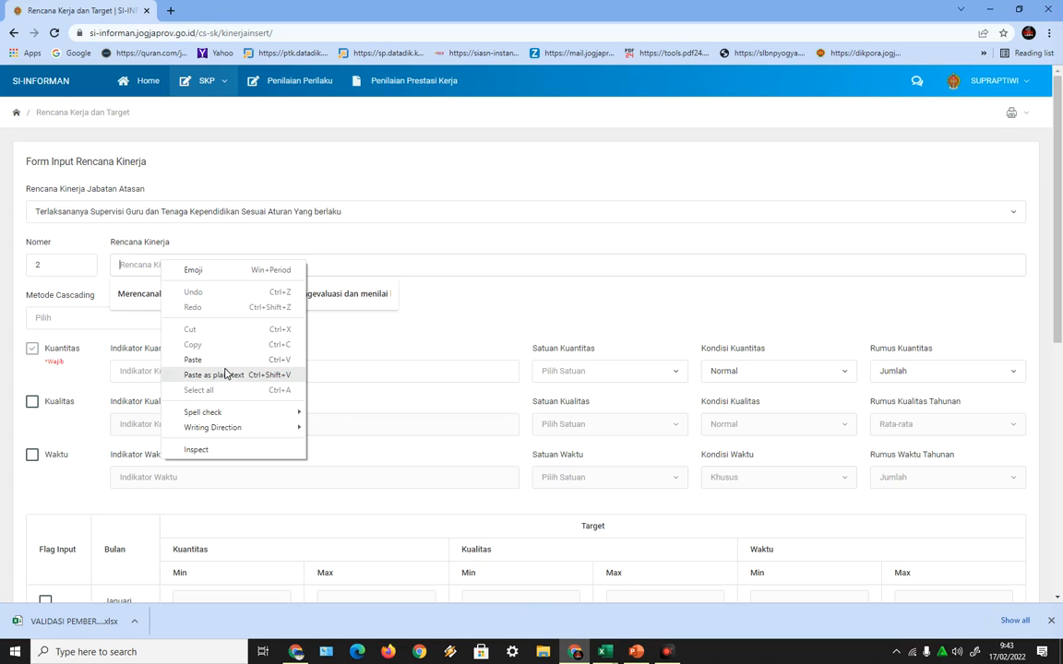
pyautogui.click(193, 359)
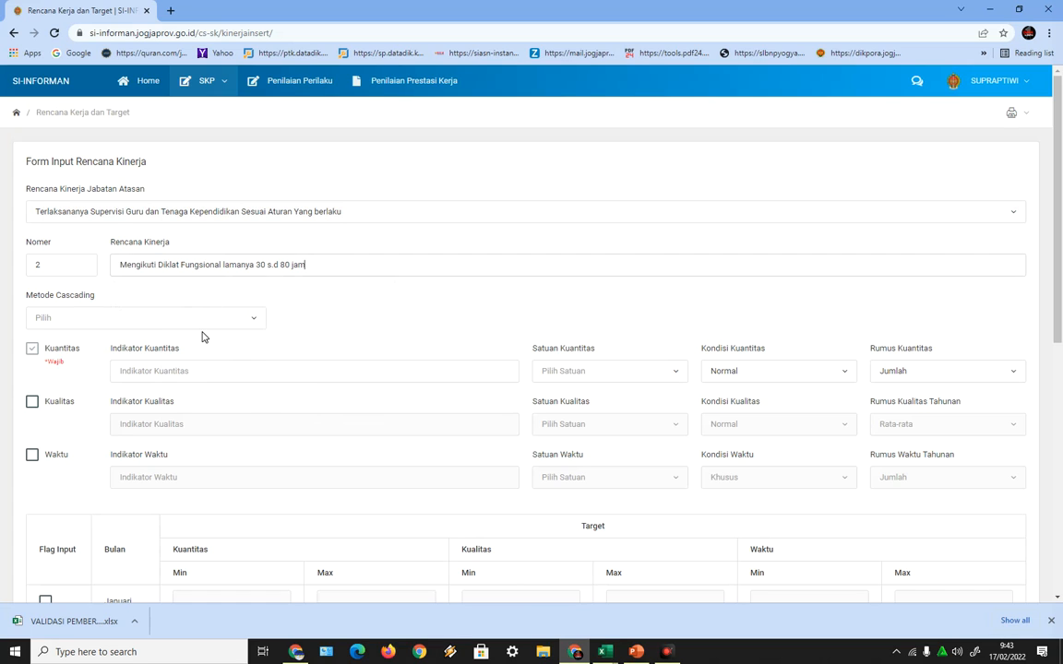
pyautogui.click(248, 325)
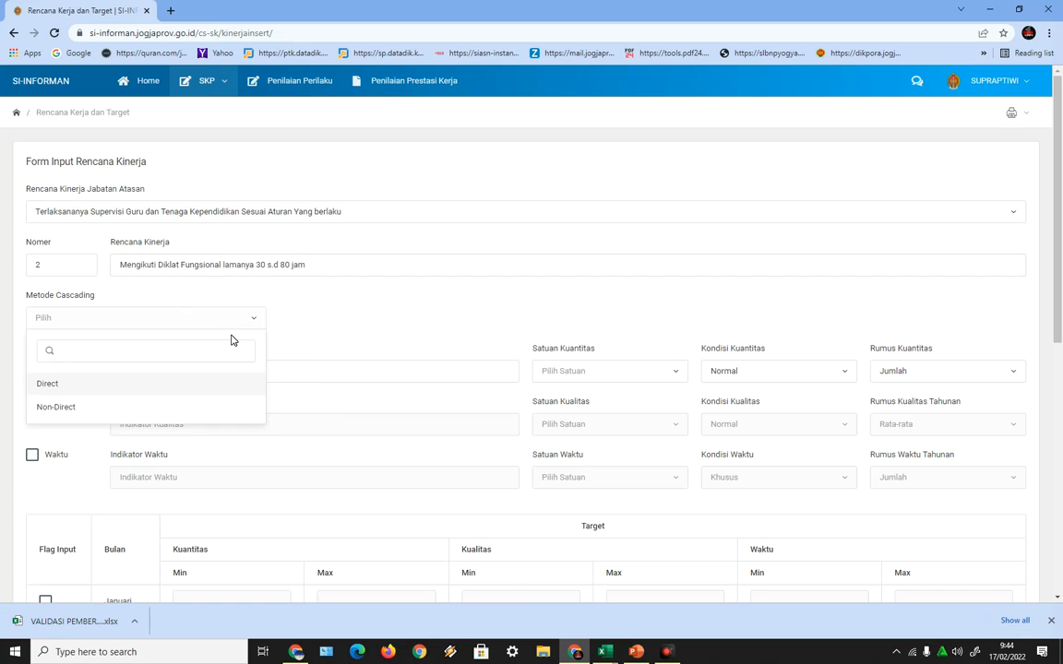
pyautogui.click(69, 407)
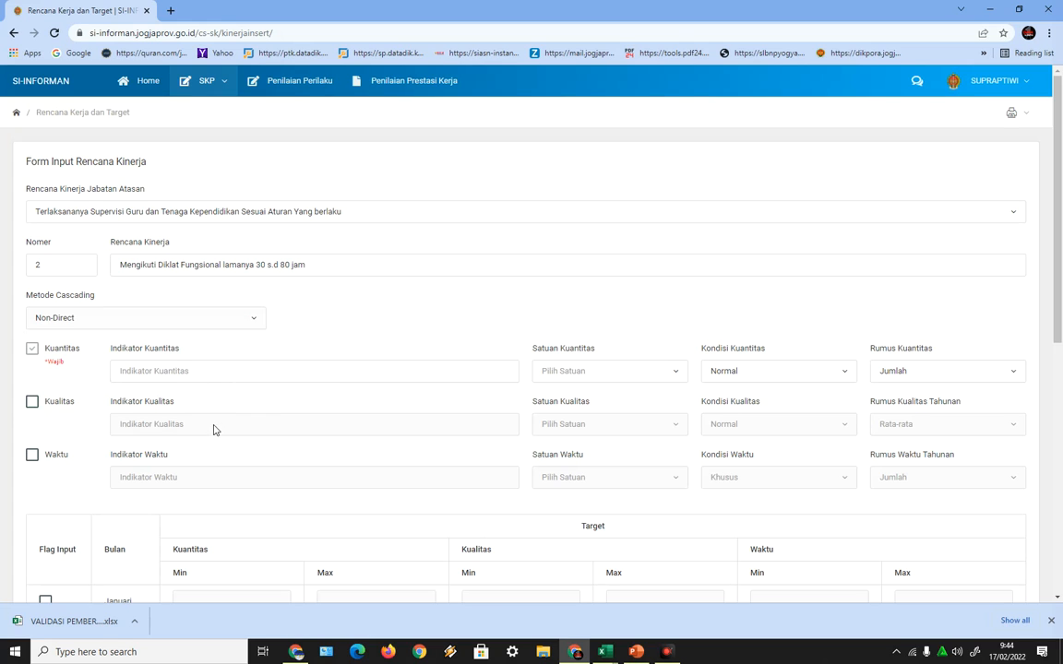
# - Copy the activity 2 Kuantitas text "Keikutsertaan dalam diklat fungsional guru 32 JPL" from the Excel draft into Indikator Kuantitas
pyautogui.moveTo(604, 652)
pyautogui.click(638, 600)
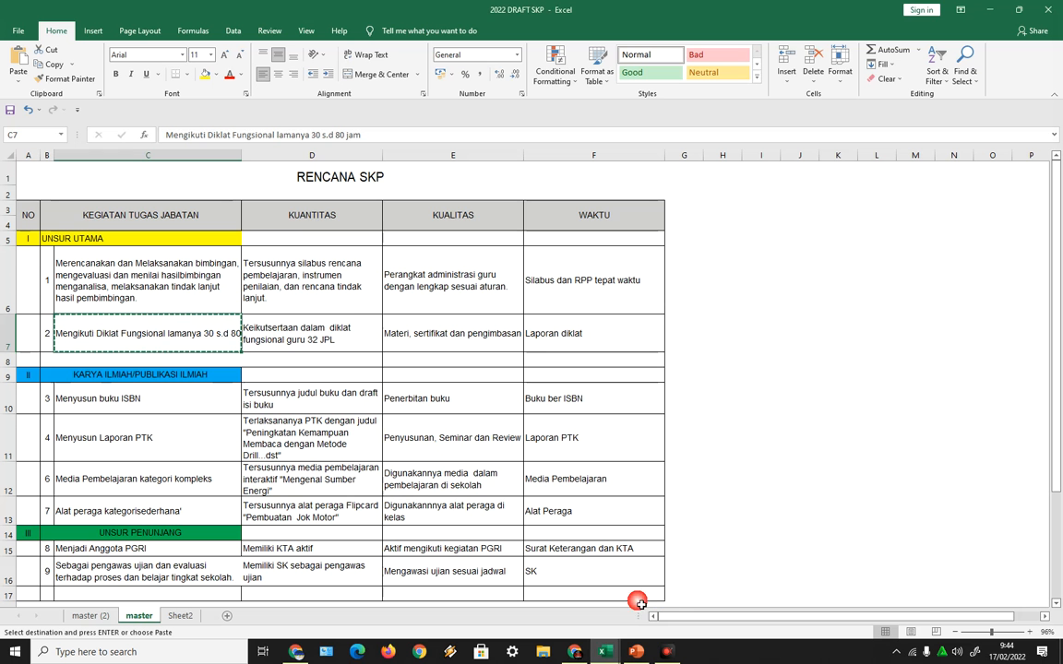
pyautogui.click(328, 343)
pyautogui.hotkey('ctrl', 'c')
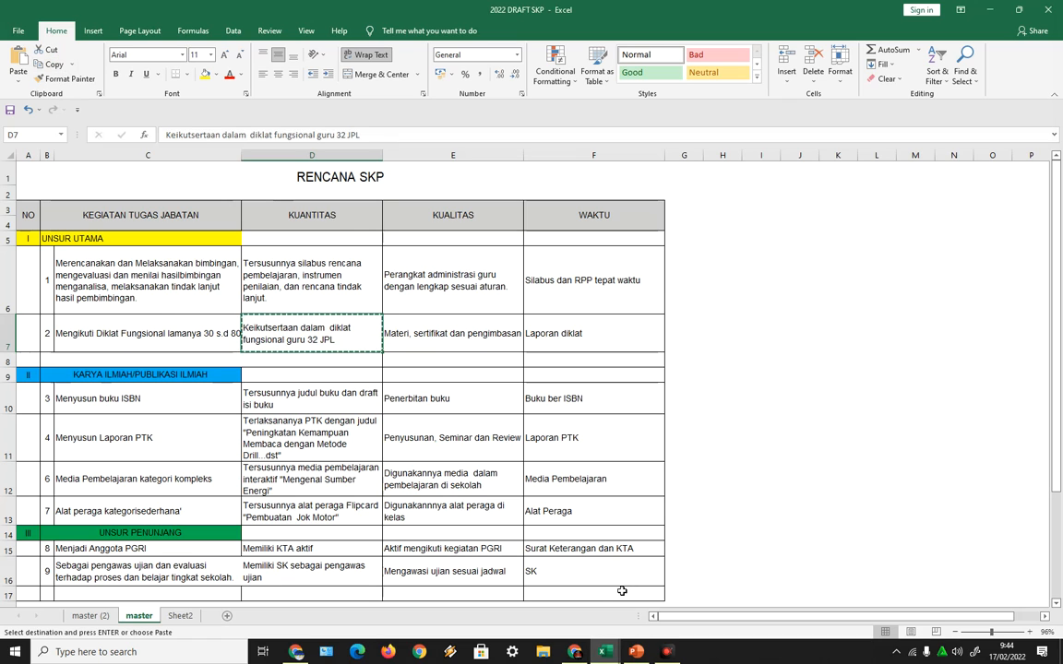
pyautogui.click(577, 656)
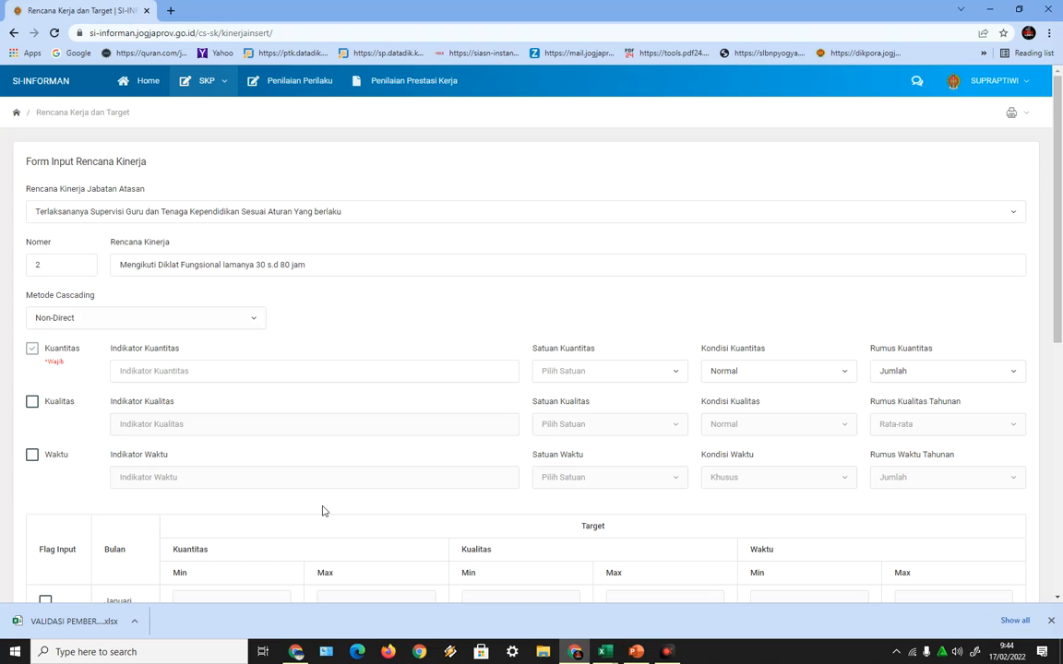
pyautogui.click(127, 371)
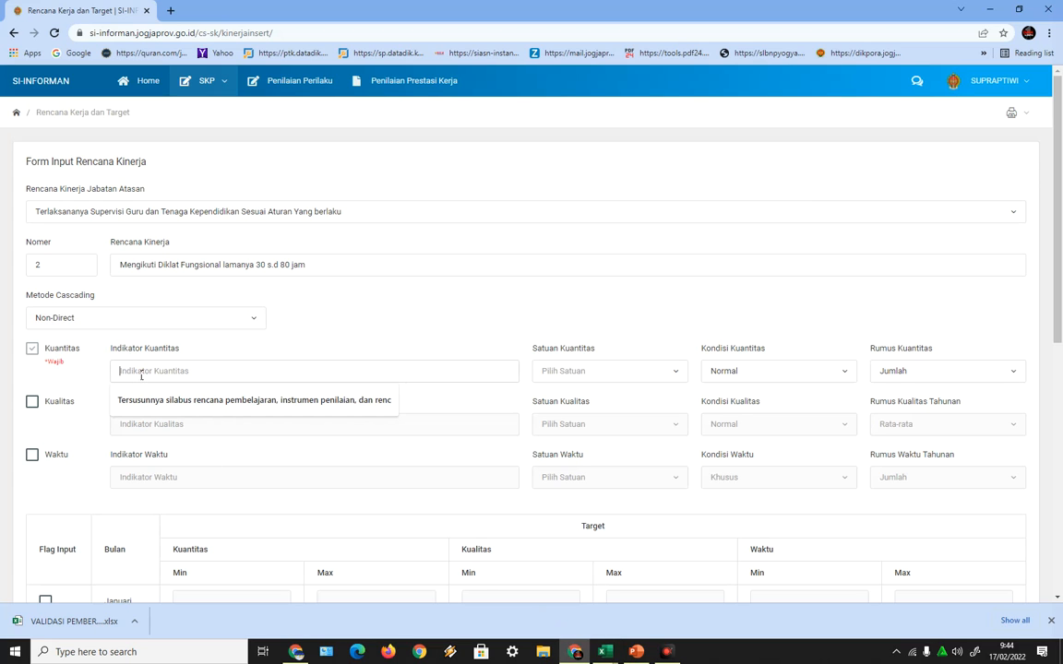
pyautogui.rightClick(138, 371)
pyautogui.click(192, 462)
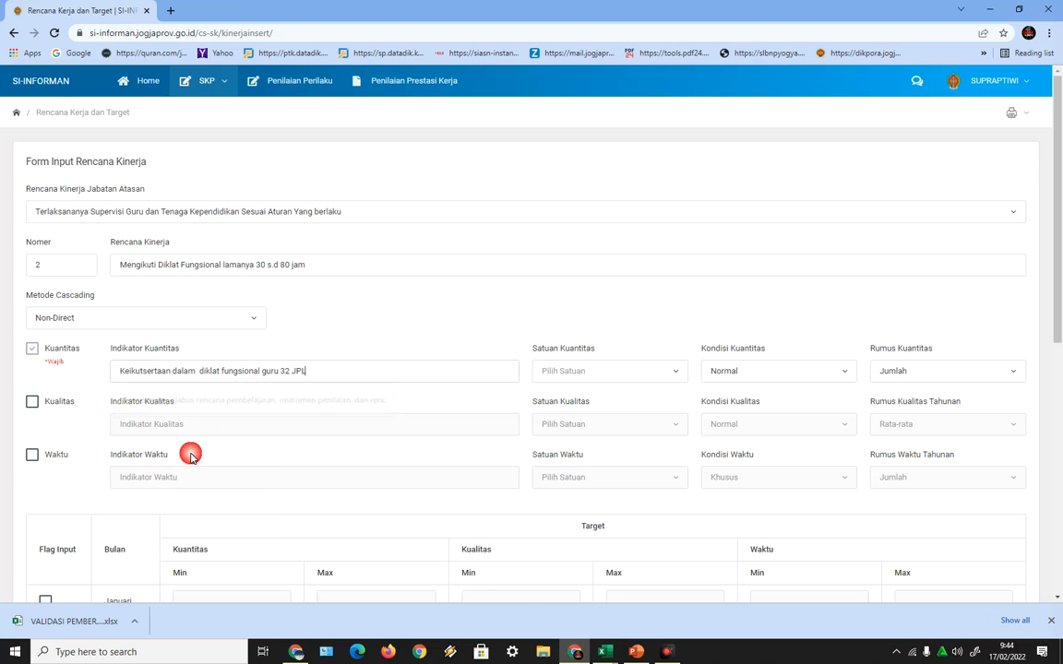
# - Find and choose Kegiatan as the Satuan Kuantitas
pyautogui.click(650, 375)
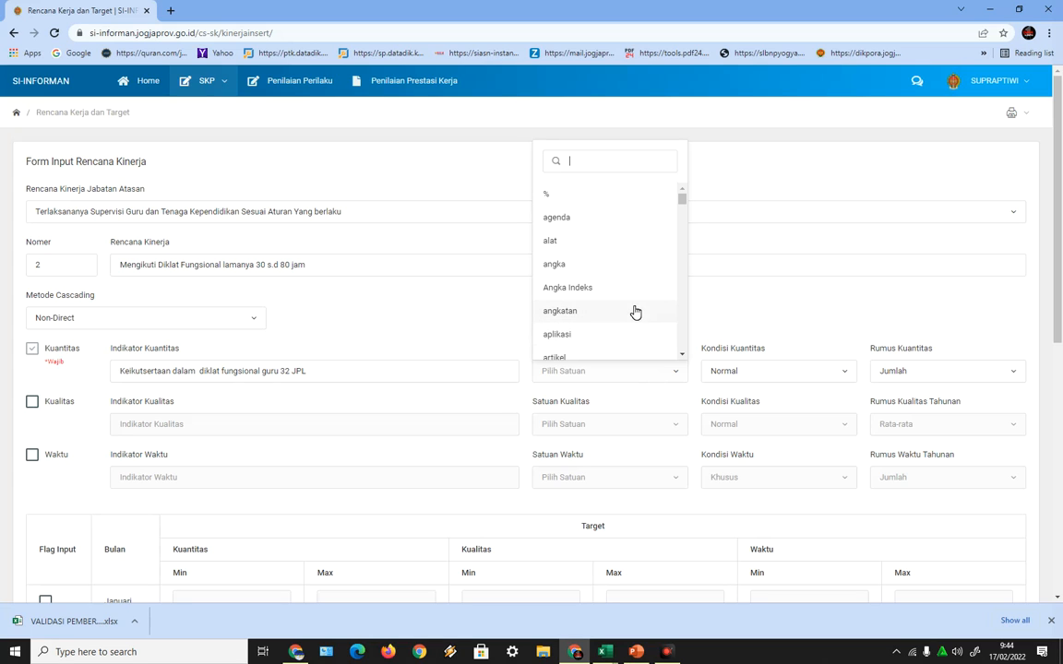
pyautogui.write('k')
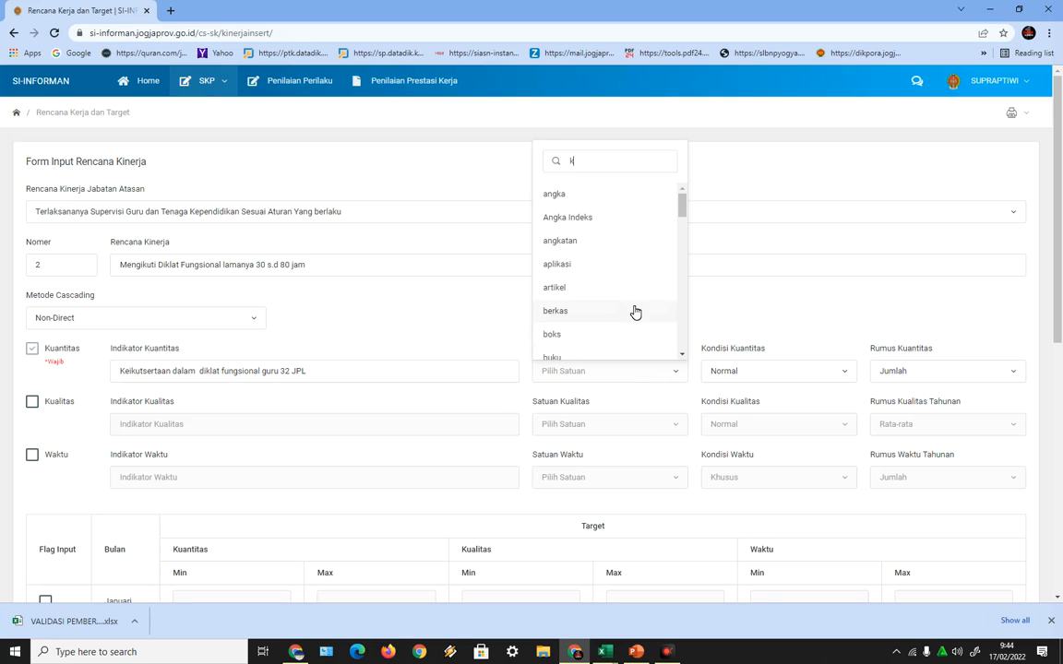
pyautogui.write('e')
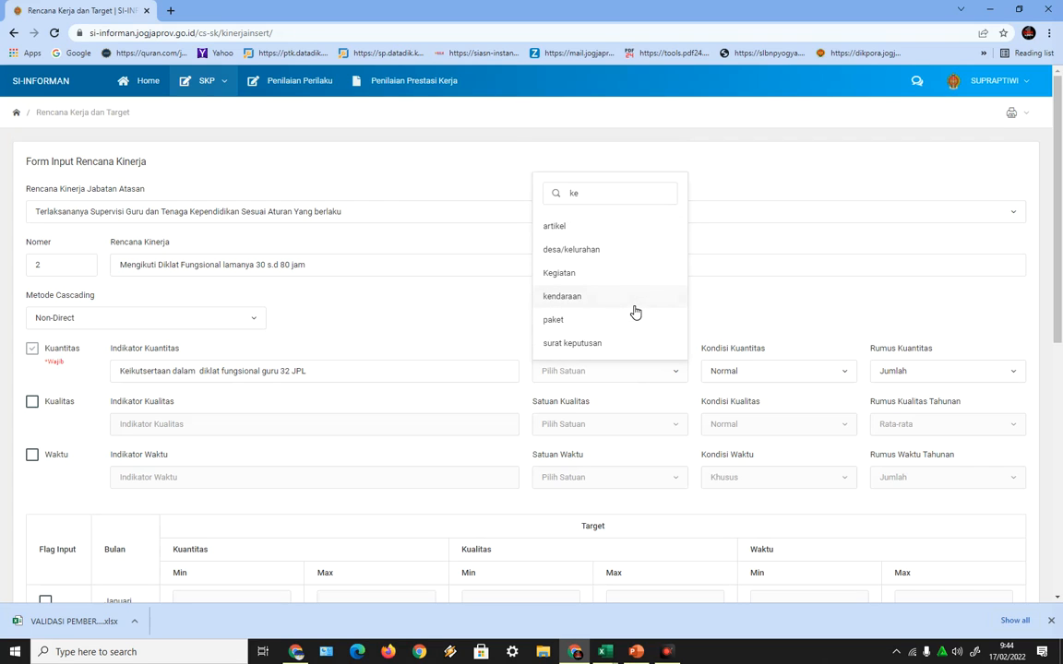
pyautogui.click(554, 272)
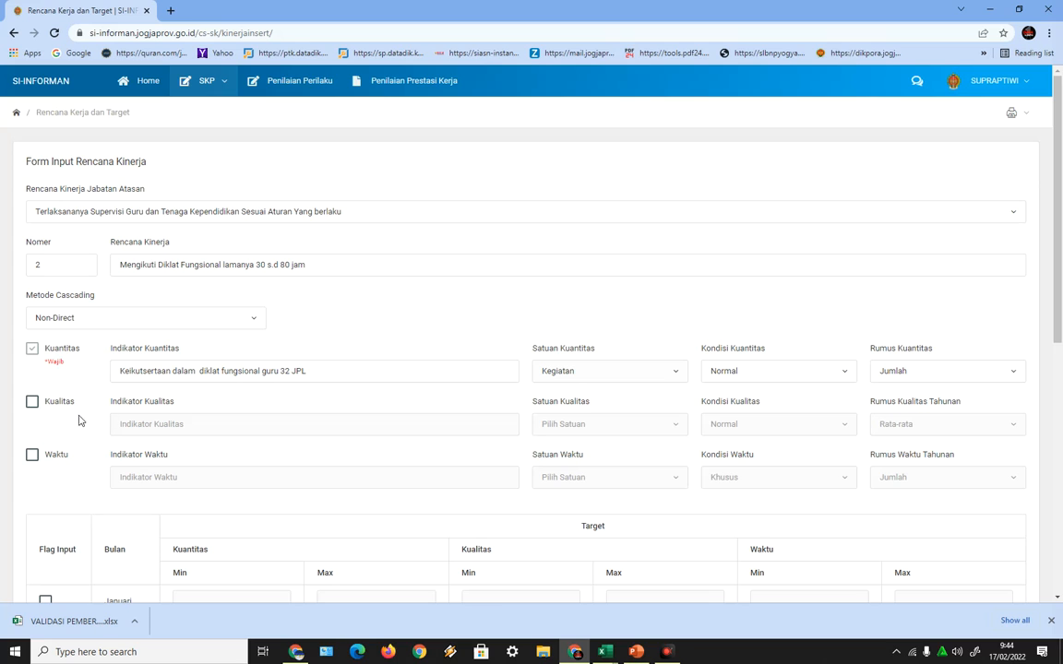
# - Enable the Kualitas aspect and copy "Materi, sertifikat dan pengimbasan" from the Excel draft into Indikator Kualitas
pyautogui.click(33, 402)
pyautogui.moveTo(605, 651)
pyautogui.click(664, 581)
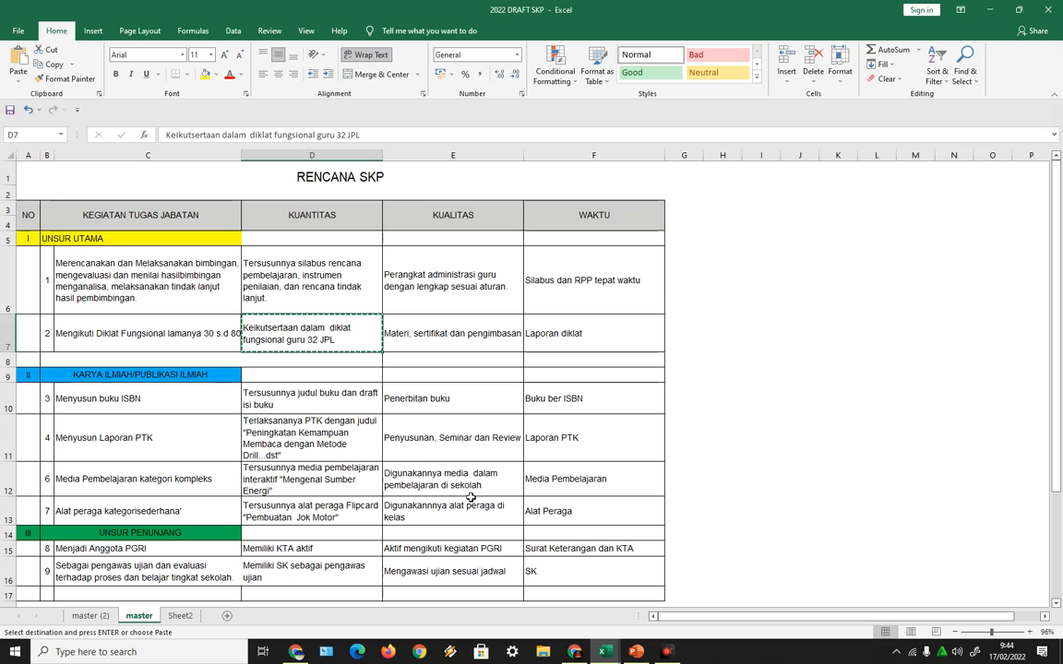
pyautogui.click(471, 337)
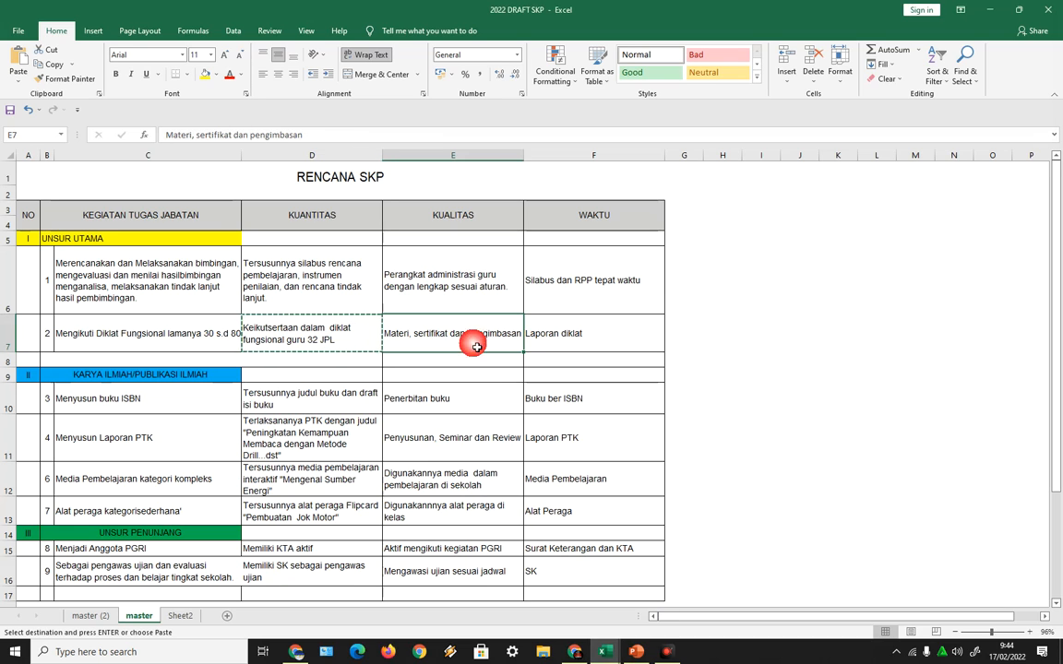
pyautogui.click(51, 63)
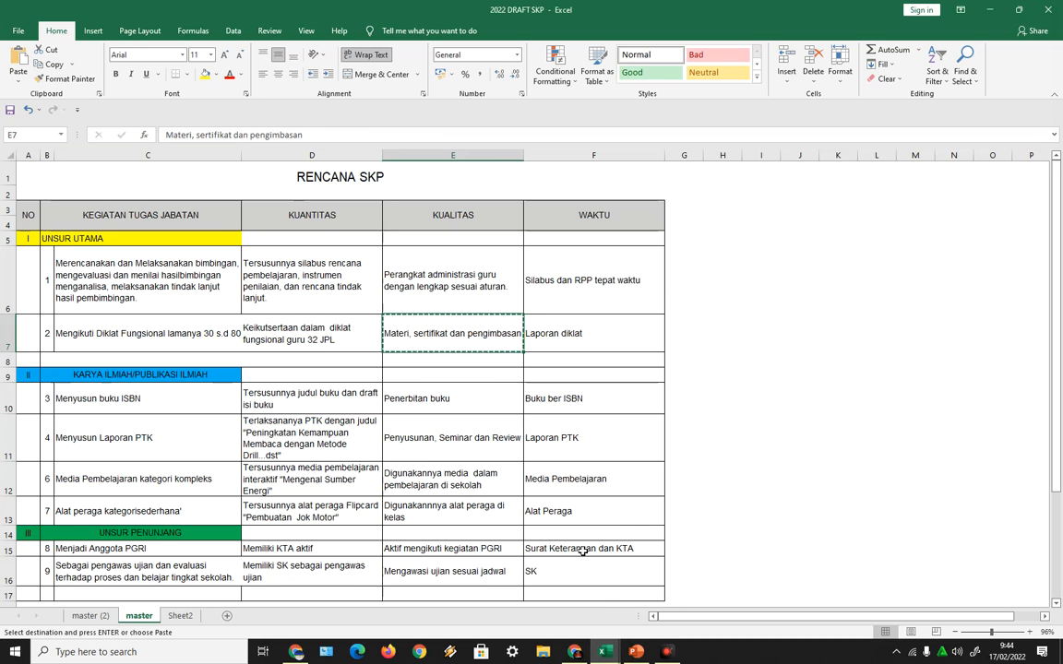
pyautogui.click(574, 651)
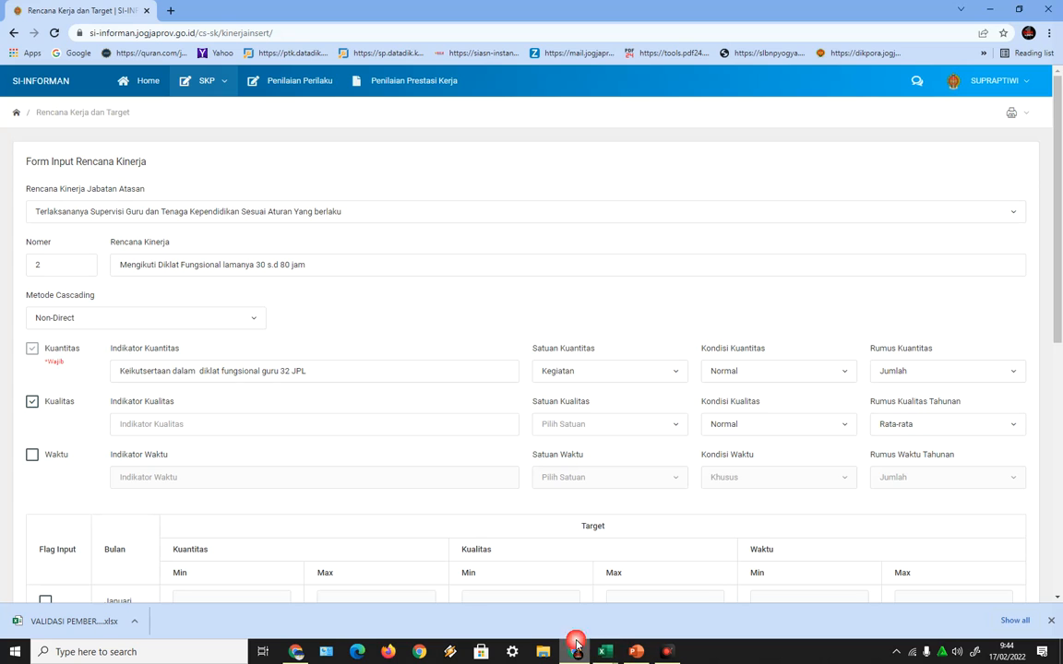
pyautogui.click(235, 424)
pyautogui.rightClick(246, 428)
pyautogui.click(284, 526)
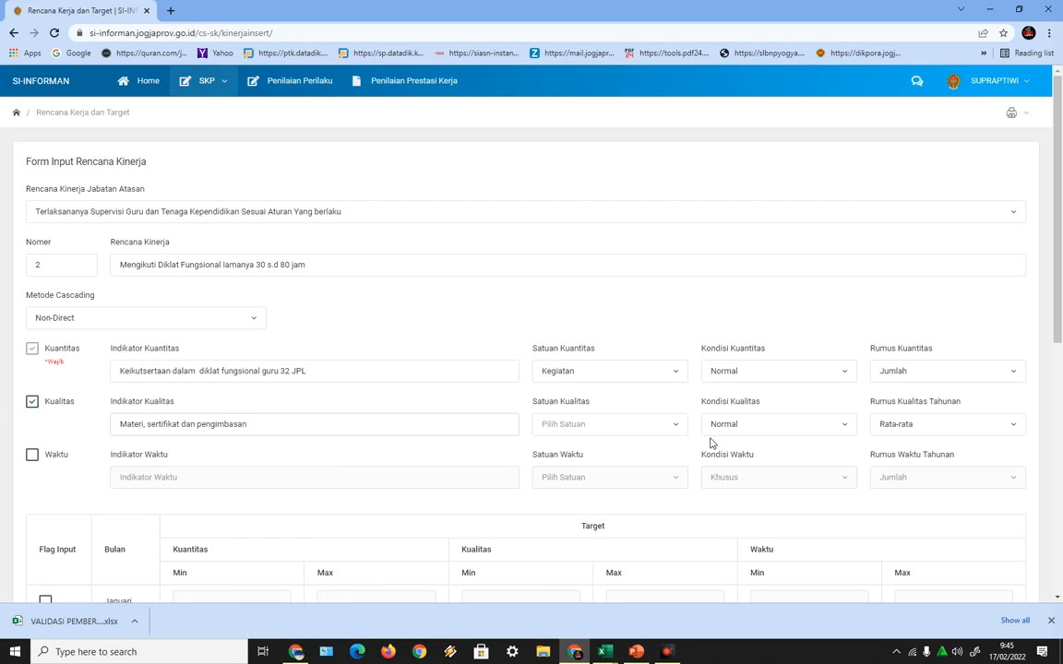
# - Set the Satuan Kualitas to Nilai and choose Rata-rata as the Rumus Kualitas Tahunan
pyautogui.click(643, 423)
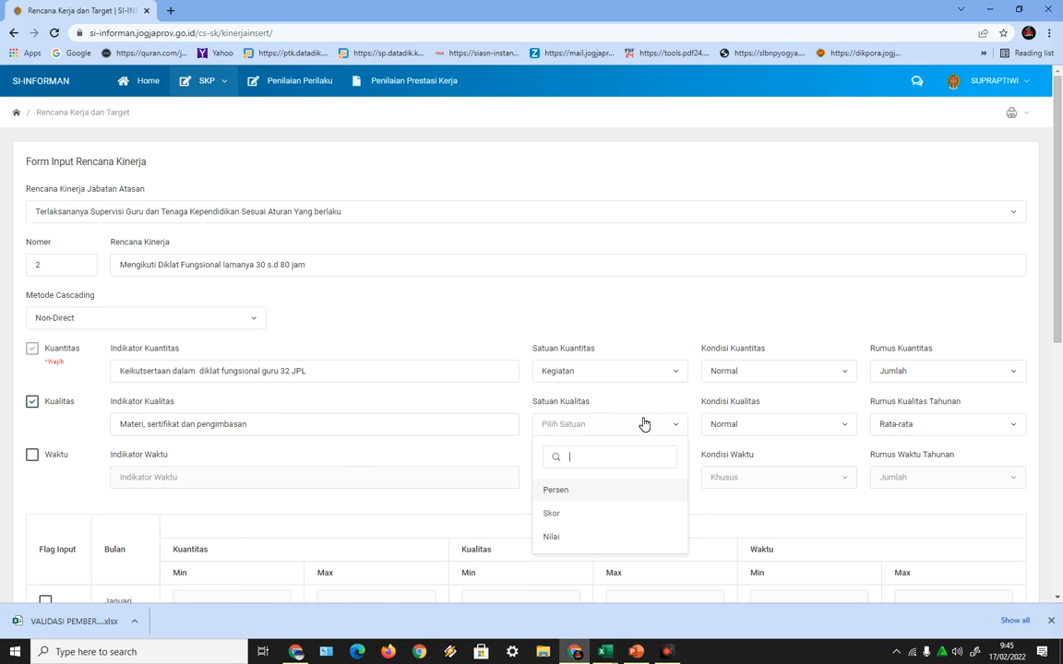
pyautogui.click(550, 538)
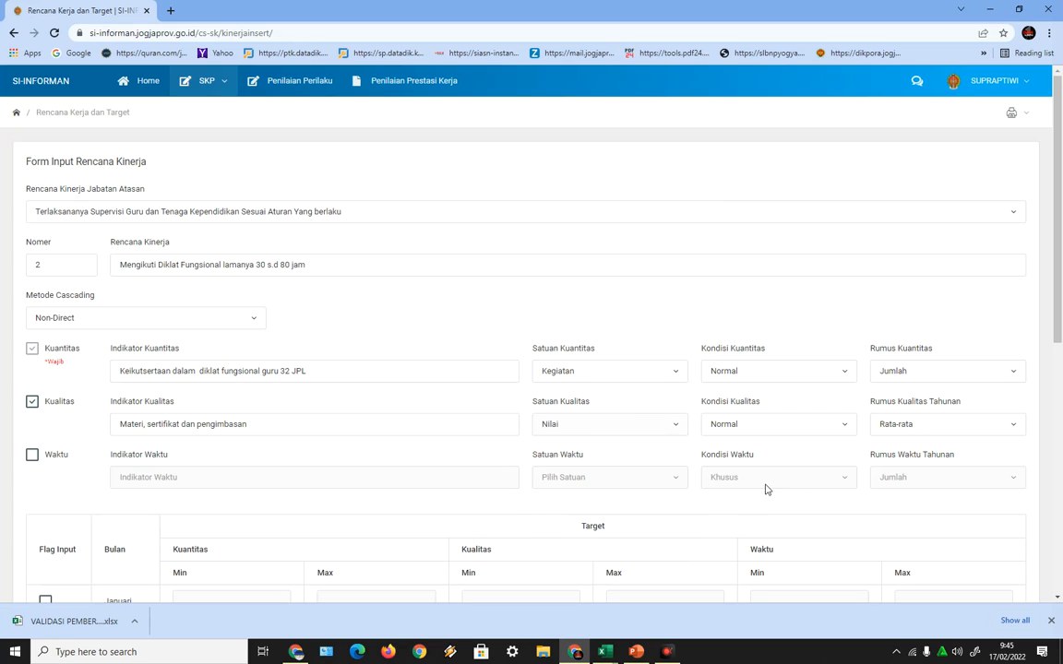
pyautogui.click(999, 428)
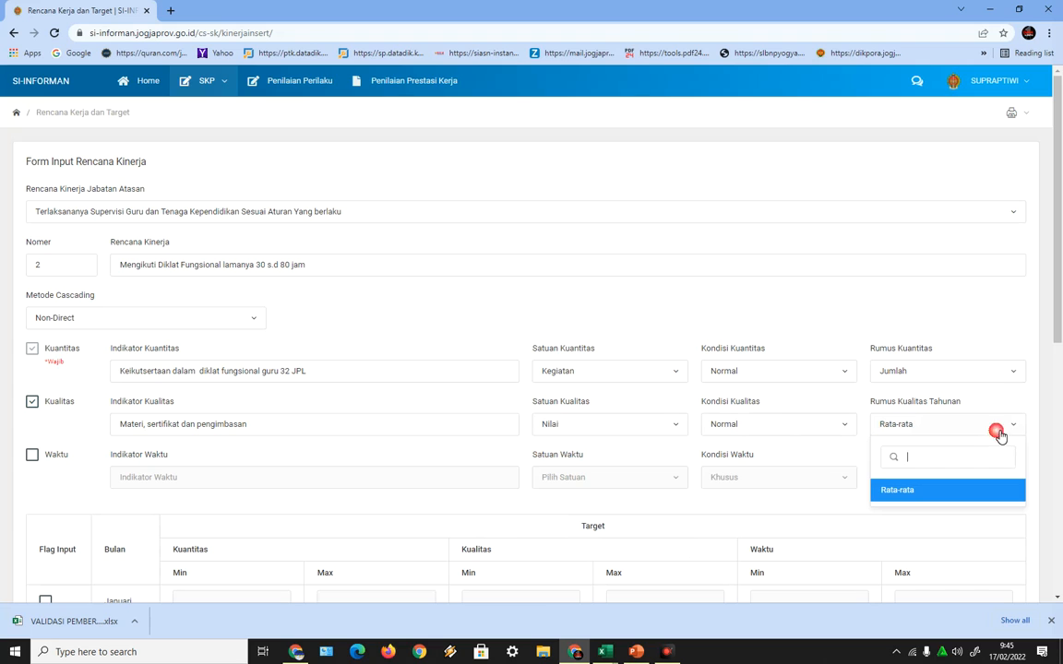
pyautogui.click(947, 491)
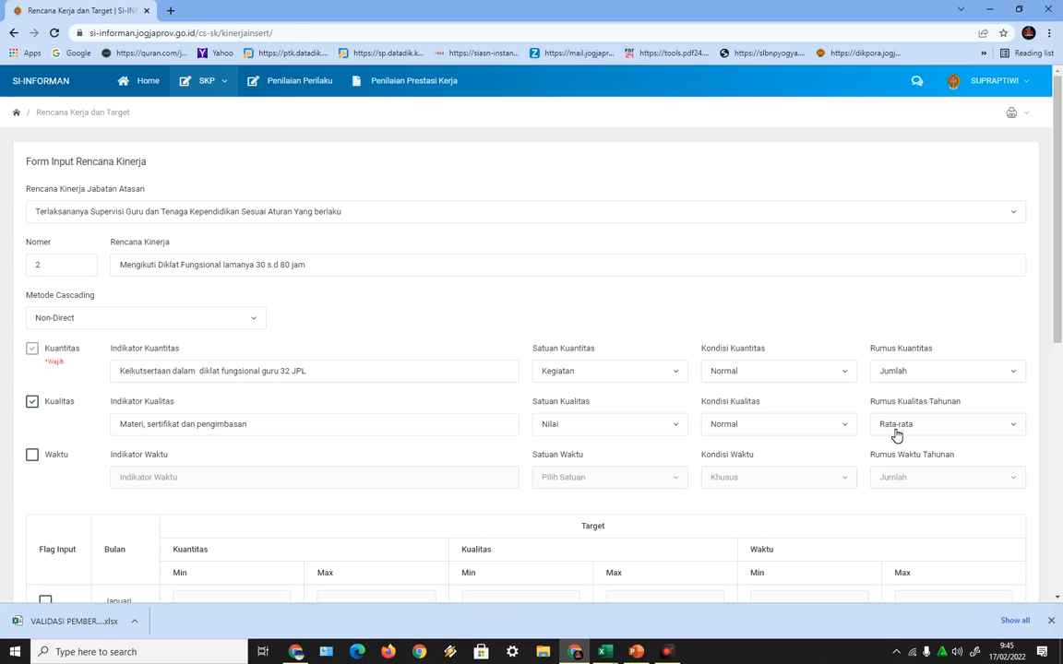
# - Enable the Waktu aspect and copy "Laporan diklat" from the Excel draft into Indikator Waktu
pyautogui.click(38, 462)
pyautogui.moveTo(613, 656)
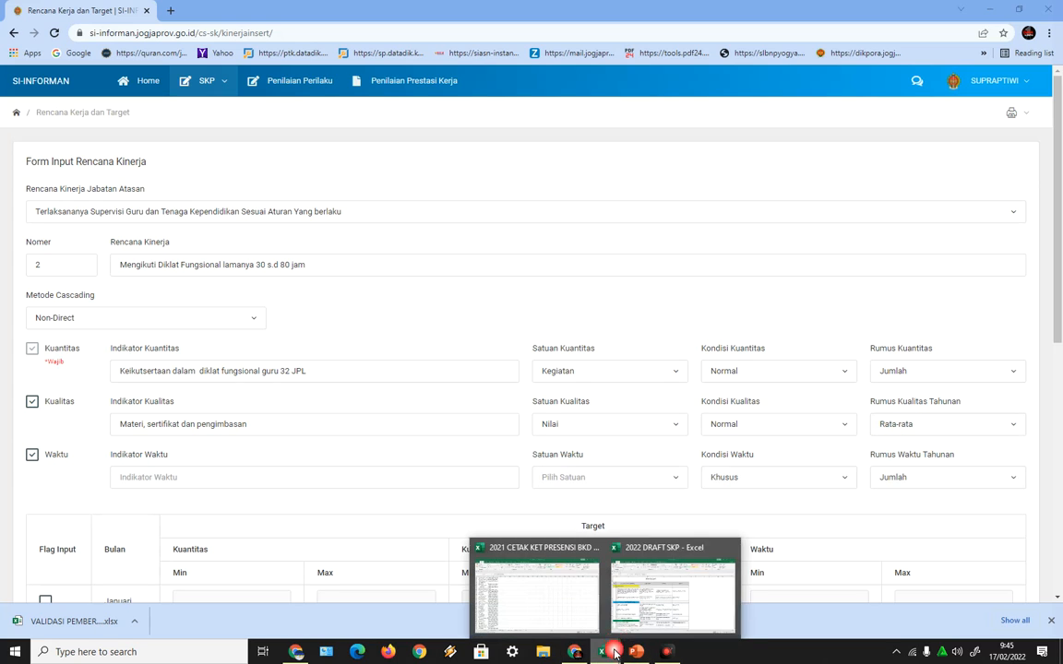
pyautogui.click(673, 596)
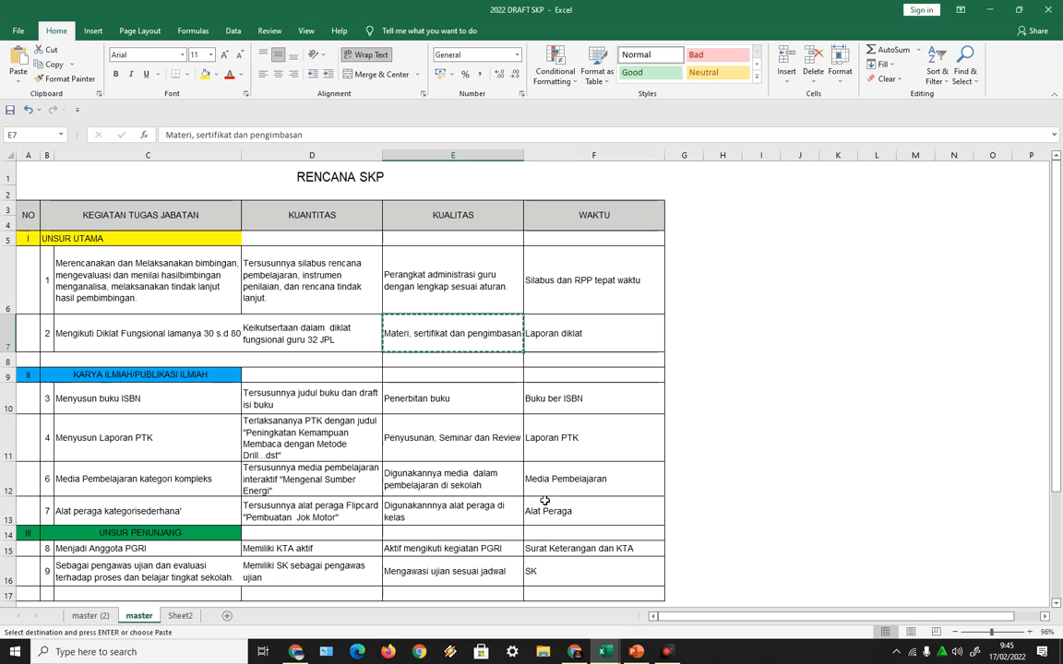
pyautogui.click(572, 340)
pyautogui.click(57, 66)
pyautogui.click(576, 653)
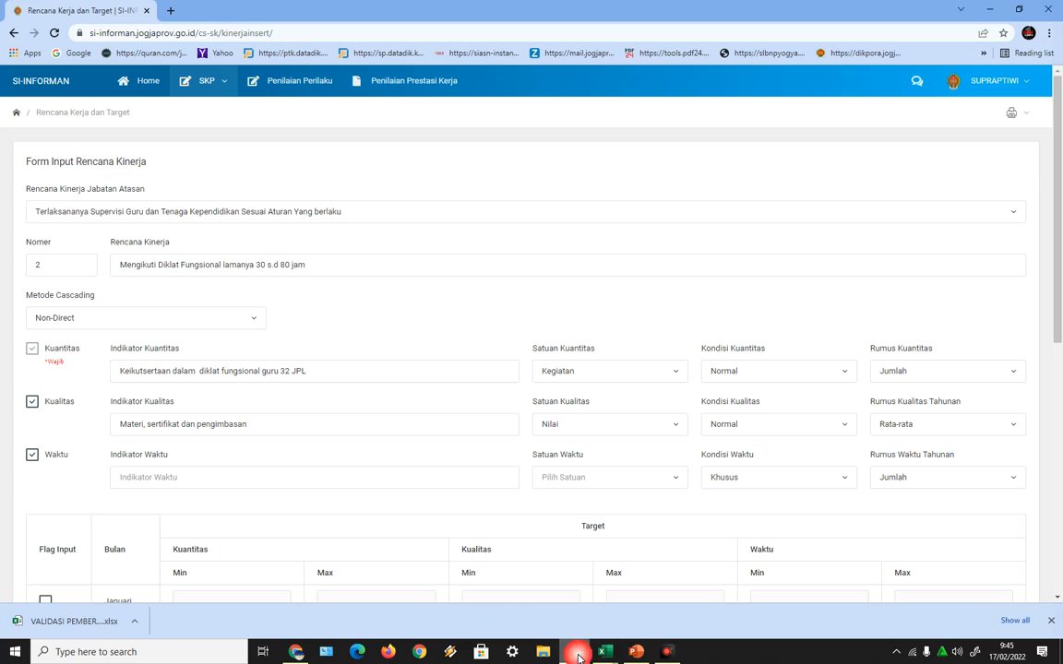
pyautogui.click(200, 481)
pyautogui.rightClick(205, 479)
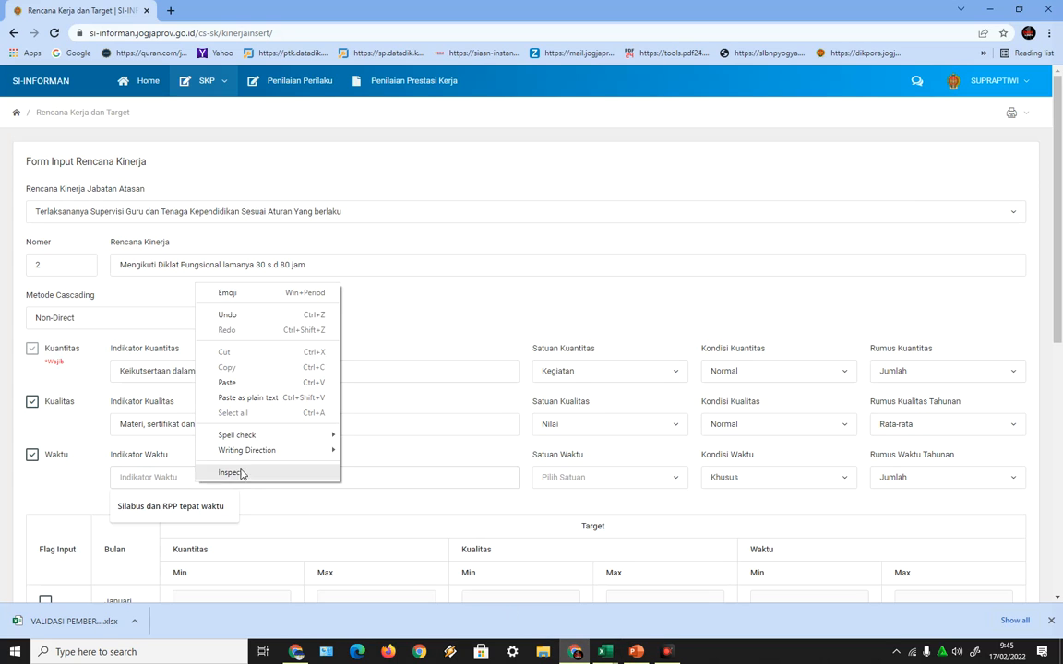
pyautogui.click(251, 381)
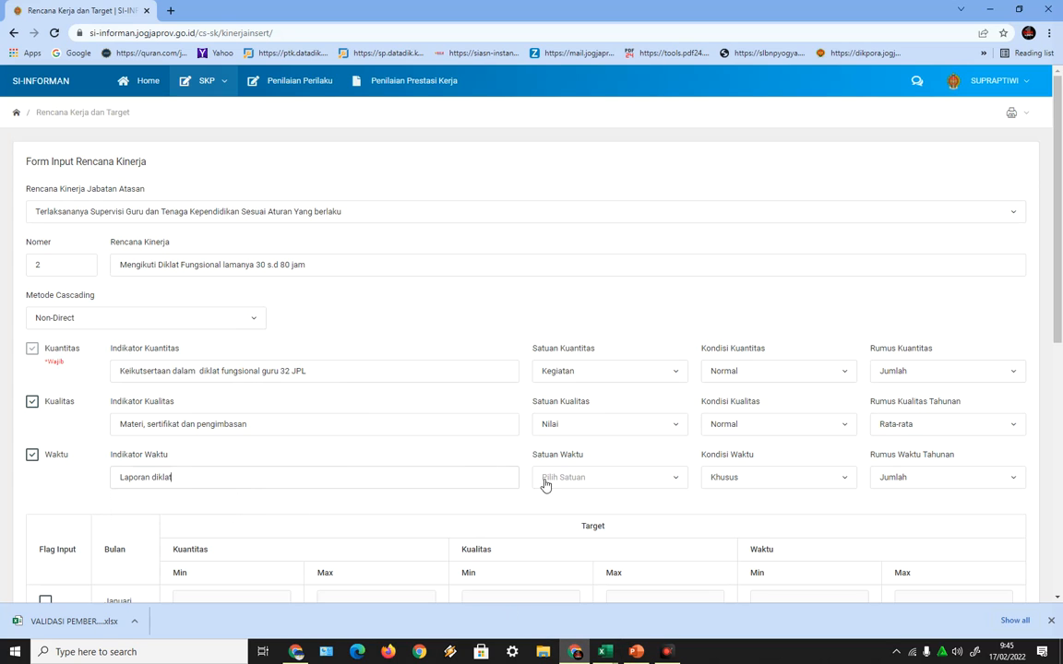
# - Set the Satuan Waktu to Jam
pyautogui.click(625, 480)
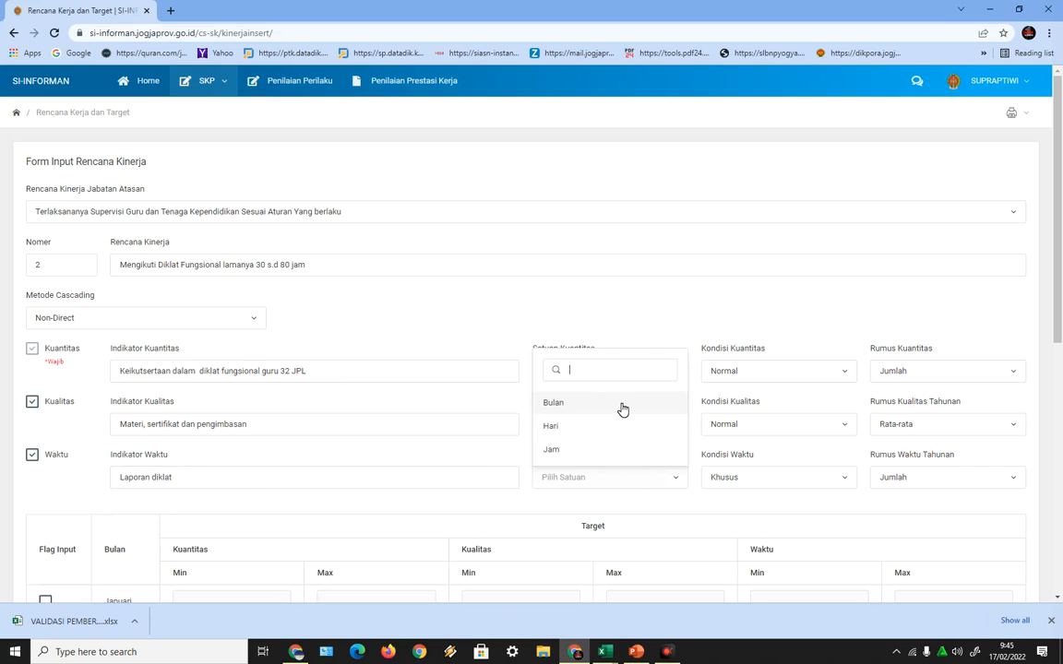
pyautogui.click(554, 449)
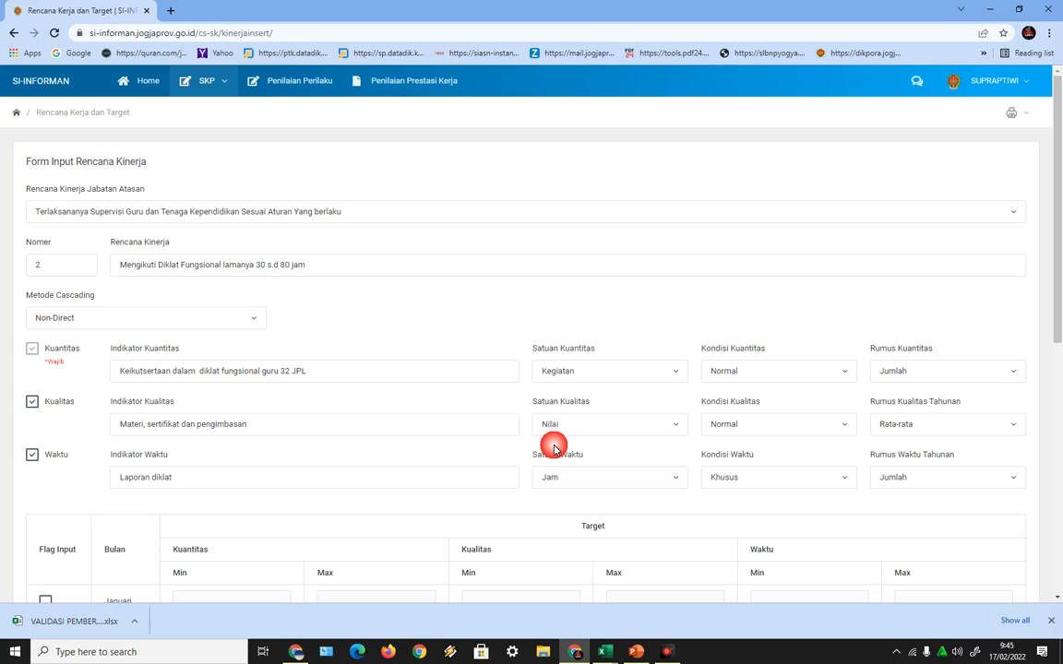
pyautogui.click(797, 485)
pyautogui.click(967, 510)
# - Change the Satuan Waktu to Hari
pyautogui.scroll(-1, 628, 487)
pyautogui.scroll(-1, 627, 487)
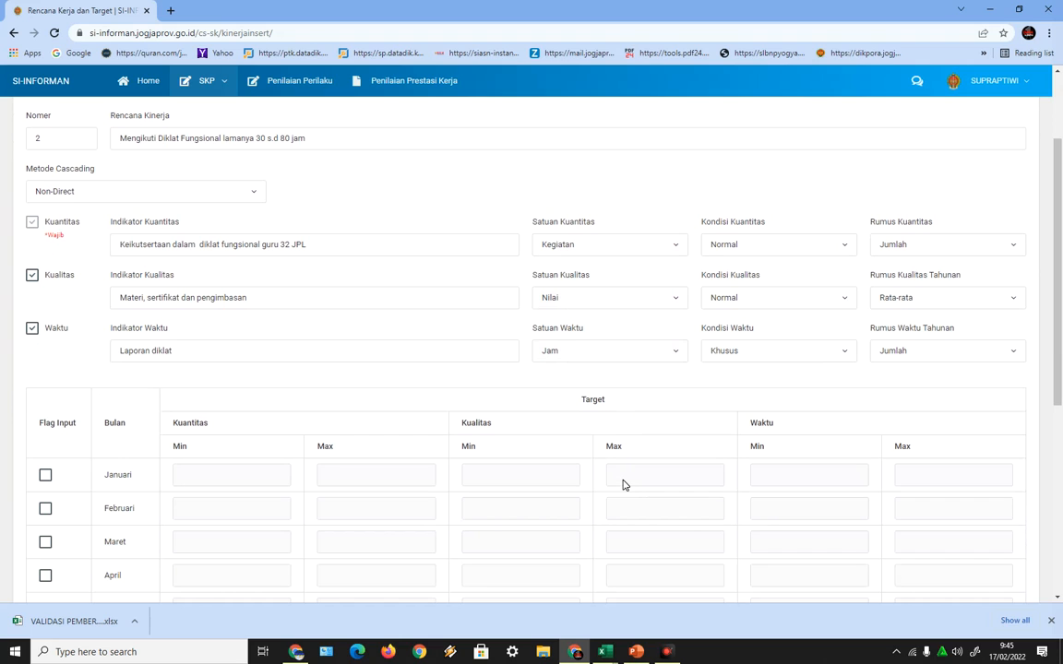
pyautogui.click(668, 358)
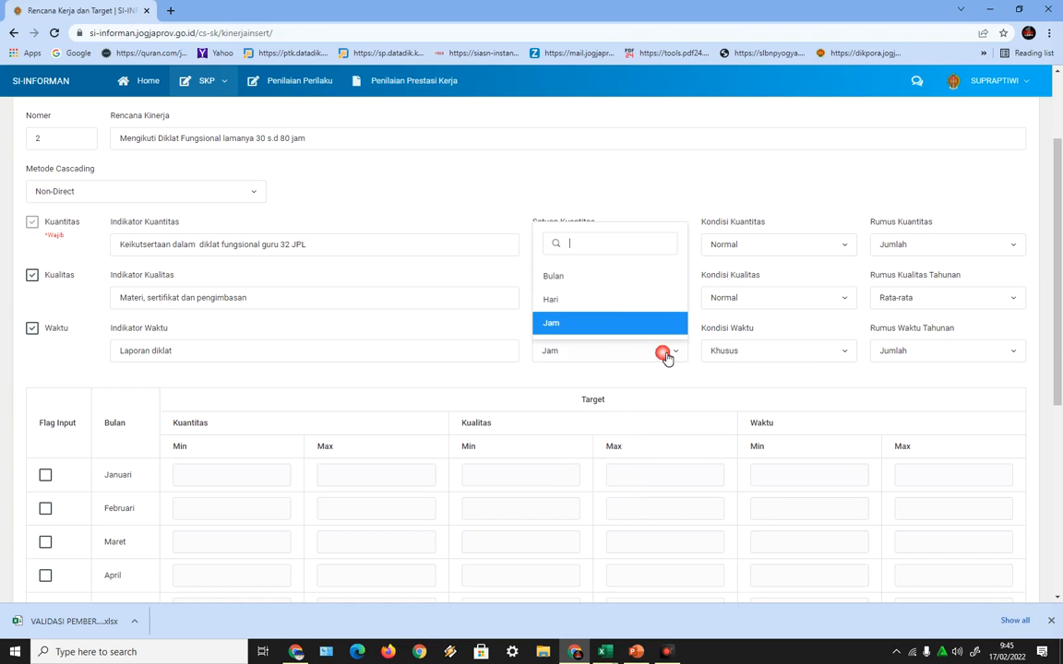
pyautogui.click(598, 307)
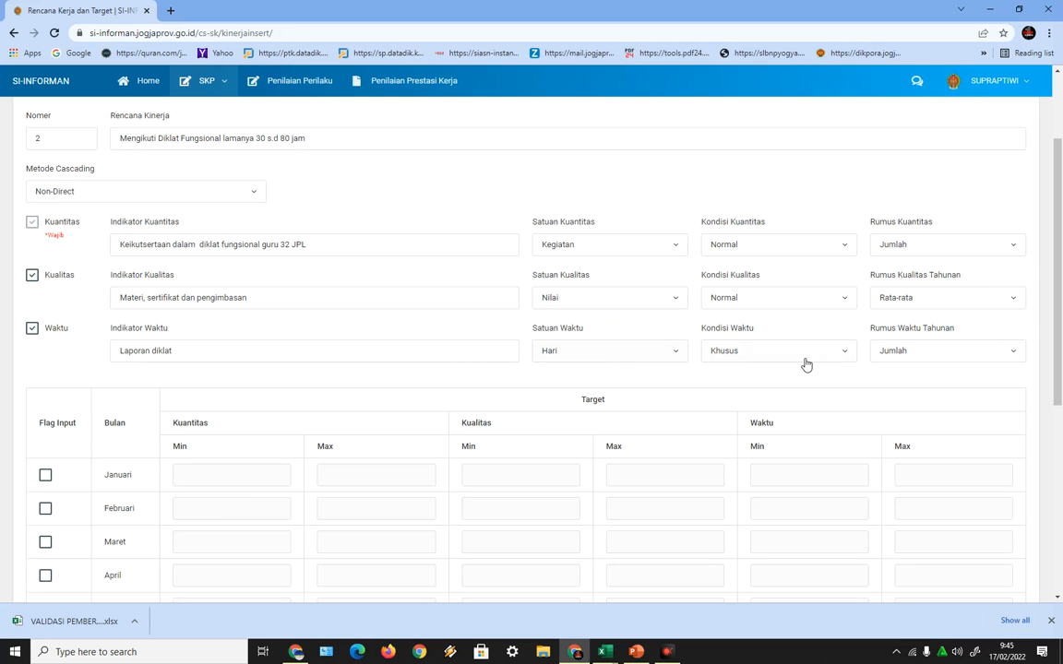
# - Flag Oktober for input in the target table and set its maximum Kuantitas target to 1
pyautogui.scroll(-2, 269, 464)
pyautogui.scroll(-1, 269, 464)
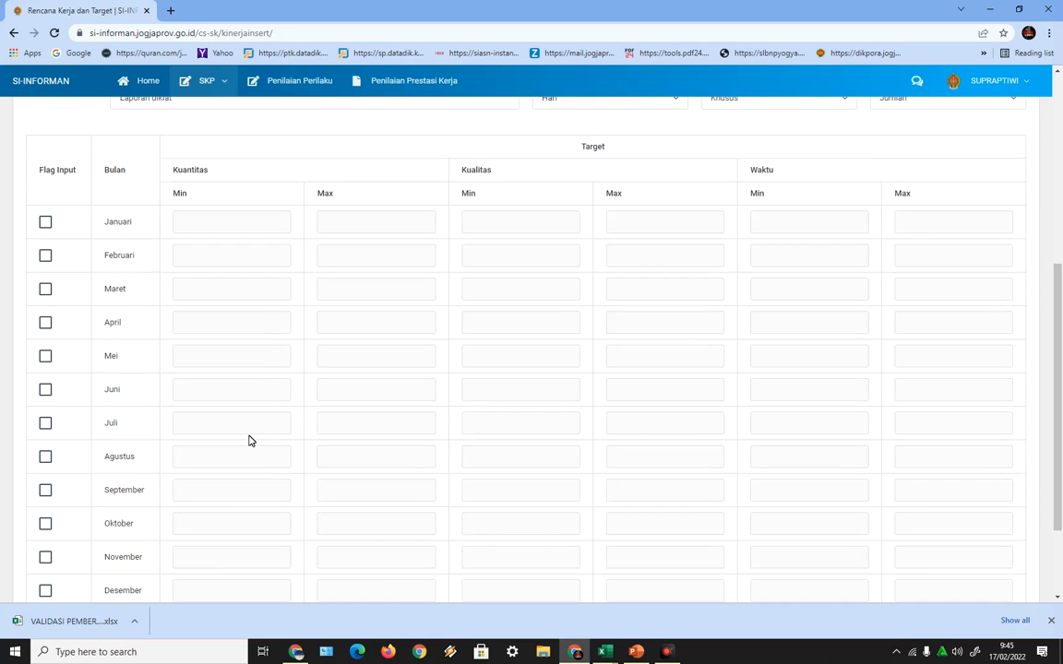
pyautogui.scroll(3, 143, 376)
pyautogui.scroll(-2, 146, 377)
pyautogui.scroll(-3, 146, 376)
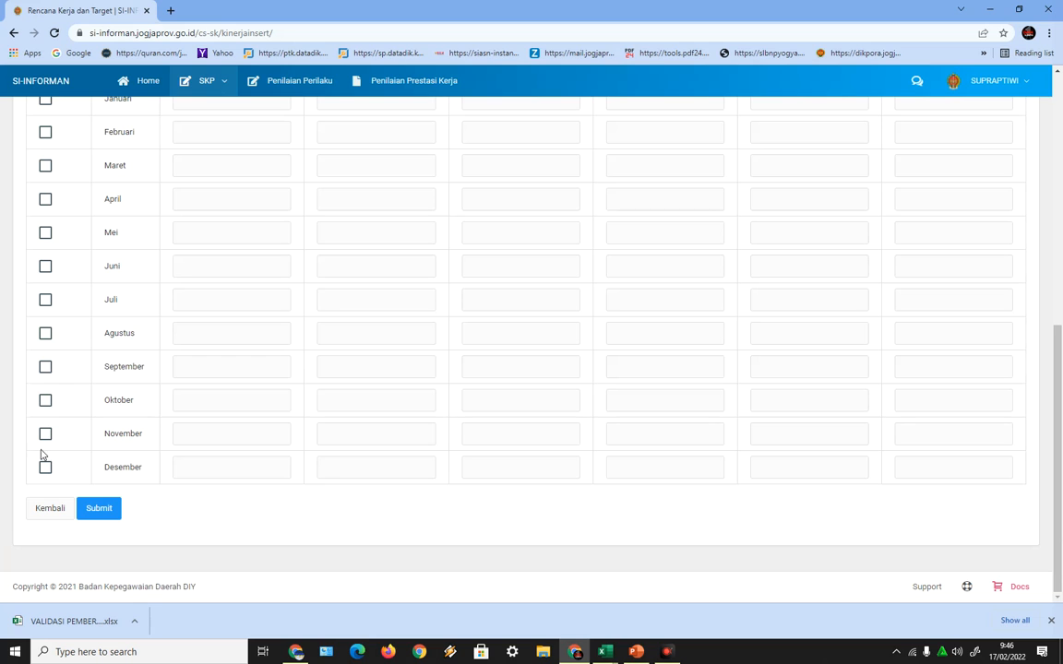
pyautogui.click(45, 400)
pyautogui.scroll(2, 237, 417)
pyautogui.scroll(1, 233, 425)
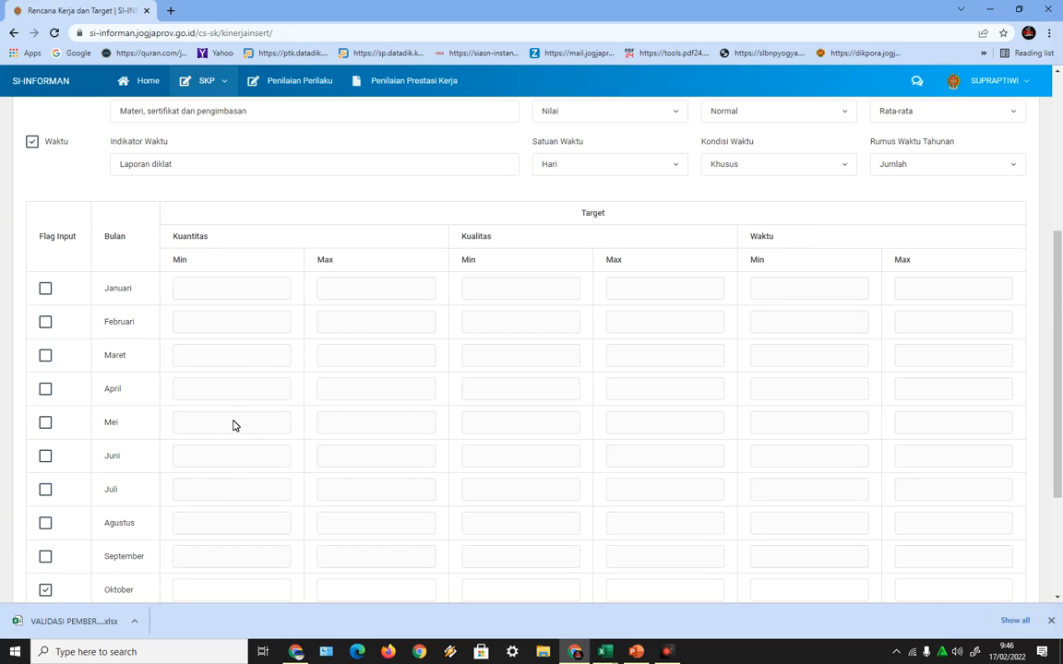
pyautogui.scroll(-3, 233, 316)
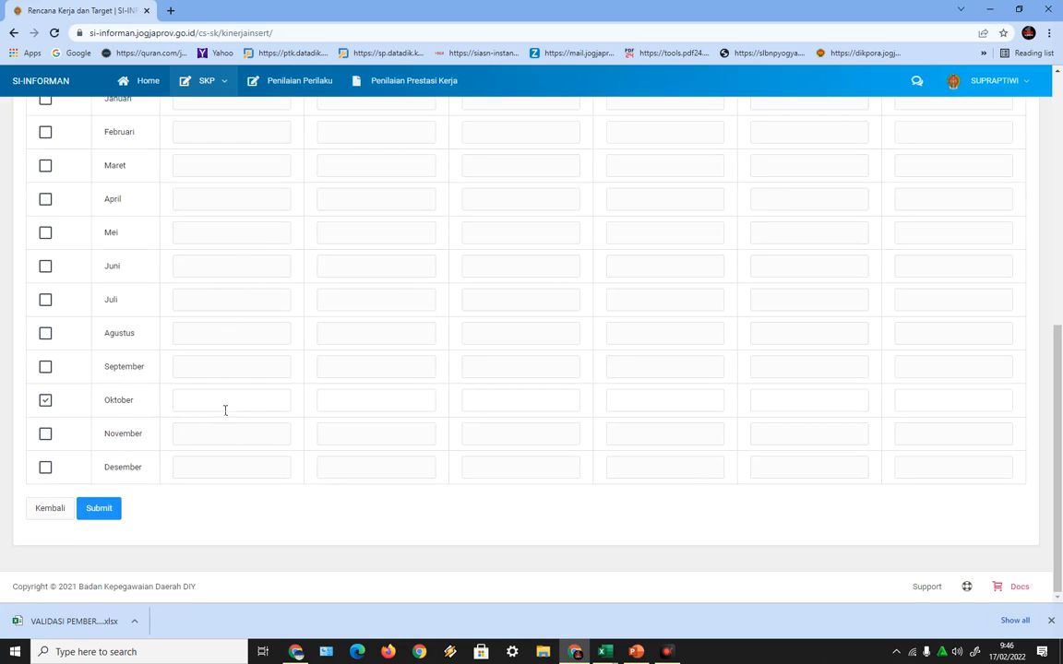
pyautogui.click(348, 403)
pyautogui.scroll(3, 489, 425)
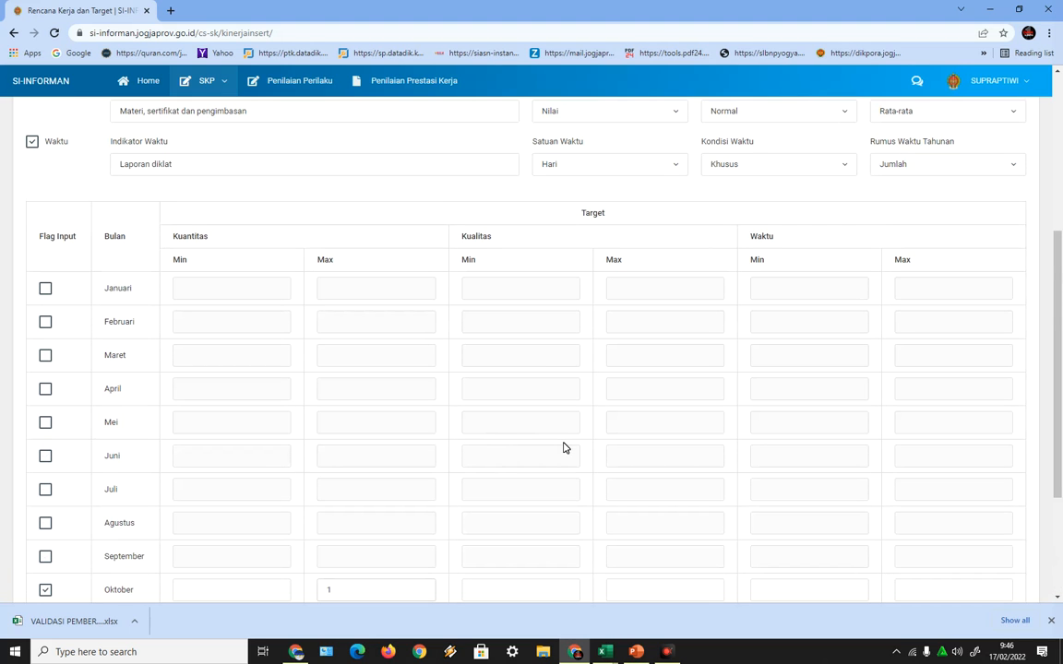
# - Set Oktober's Kualitas target to a minimum of 70 and a maximum of 90
pyautogui.scroll(-1, 565, 448)
pyautogui.scroll(-2, 565, 447)
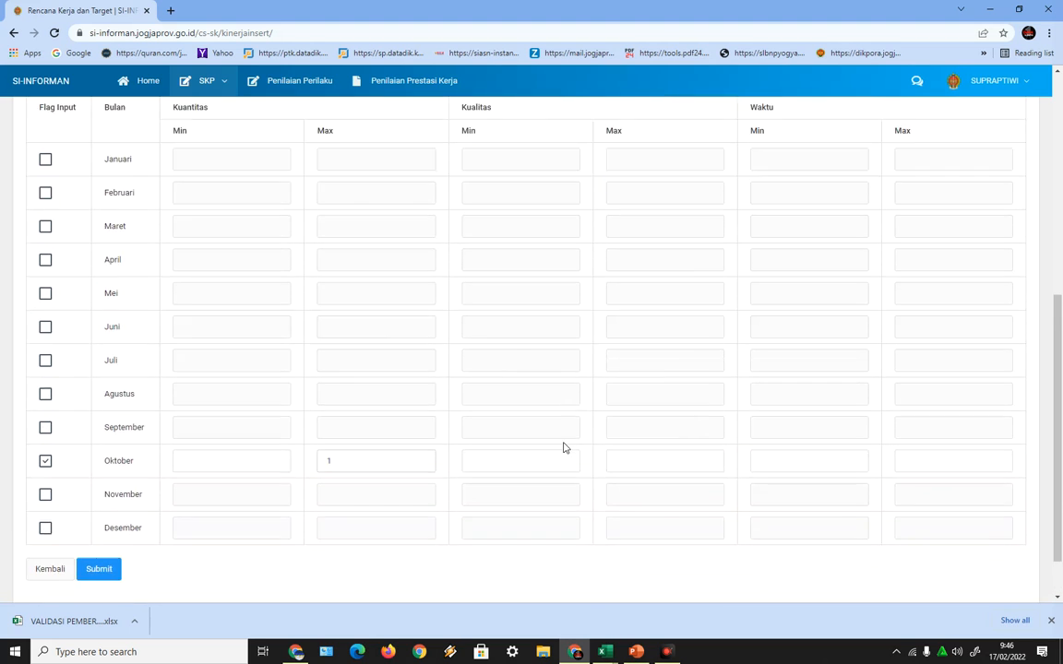
pyautogui.click(498, 407)
pyautogui.write('70')
pyautogui.click(631, 404)
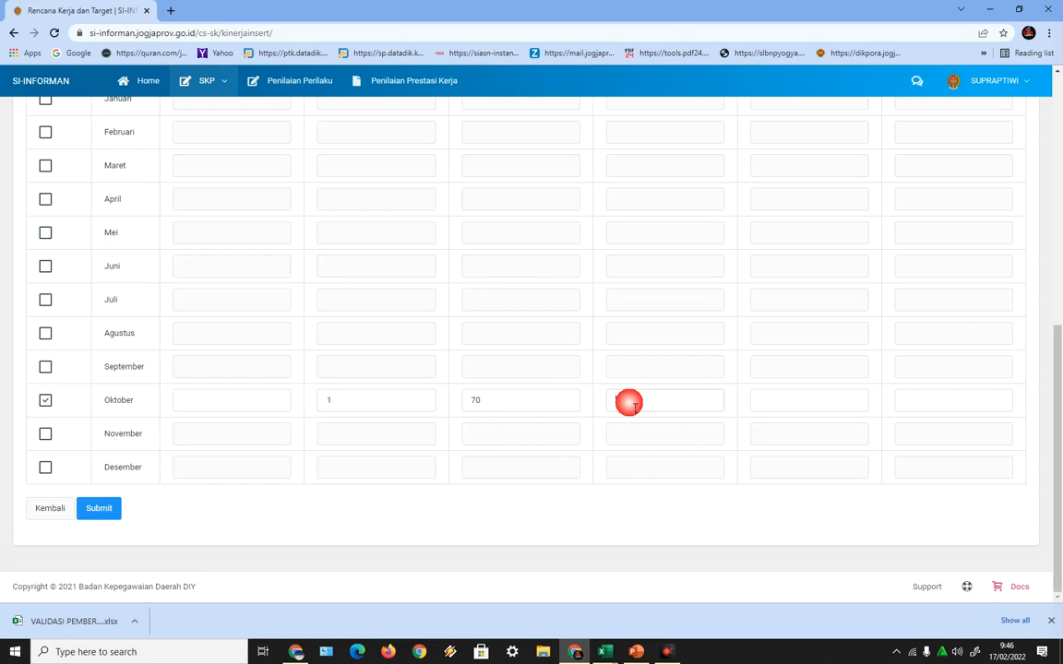
pyautogui.write('90')
# - Set Oktober's Waktu target to a minimum of 3 and a maximum of 6
pyautogui.scroll(3, 814, 404)
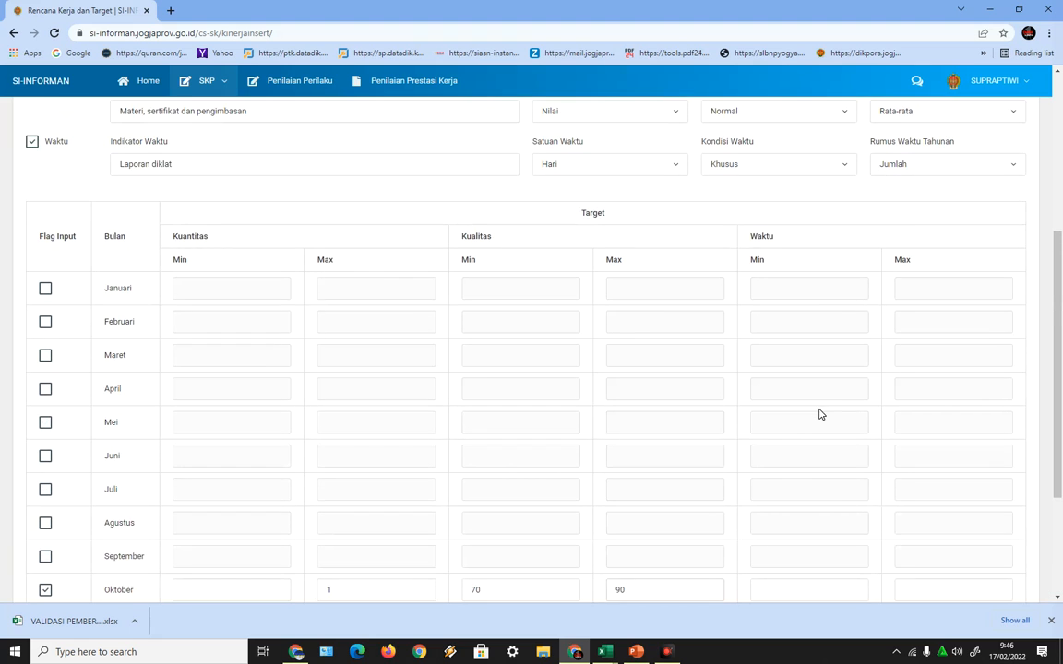
pyautogui.scroll(-3, 820, 413)
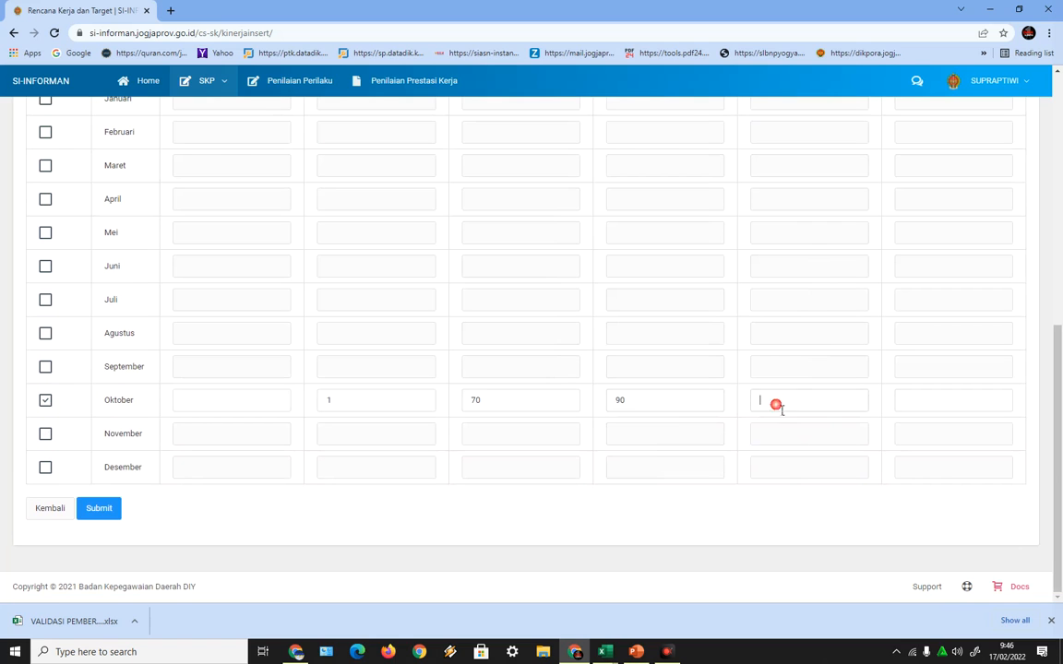
pyautogui.scroll(4, 698, 390)
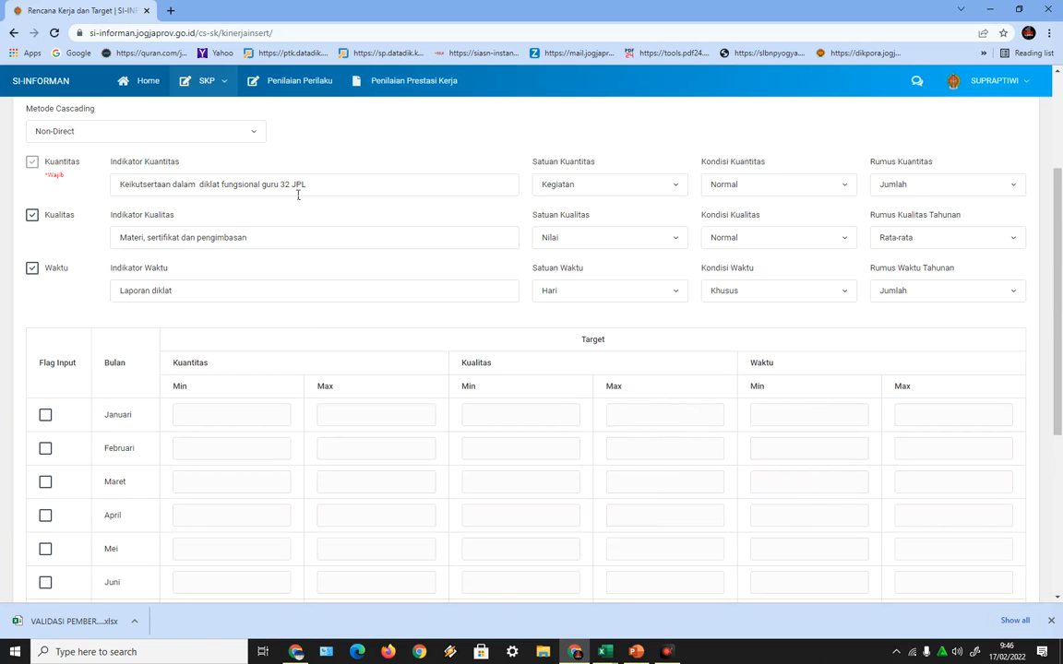
pyautogui.scroll(-4, 727, 420)
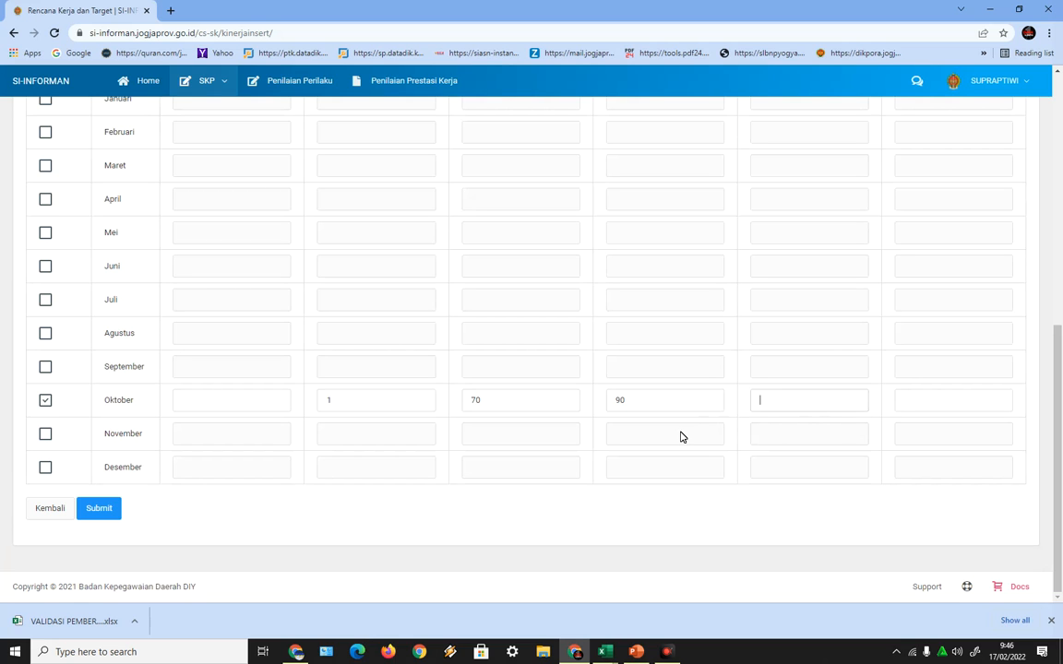
pyautogui.scroll(3, 824, 427)
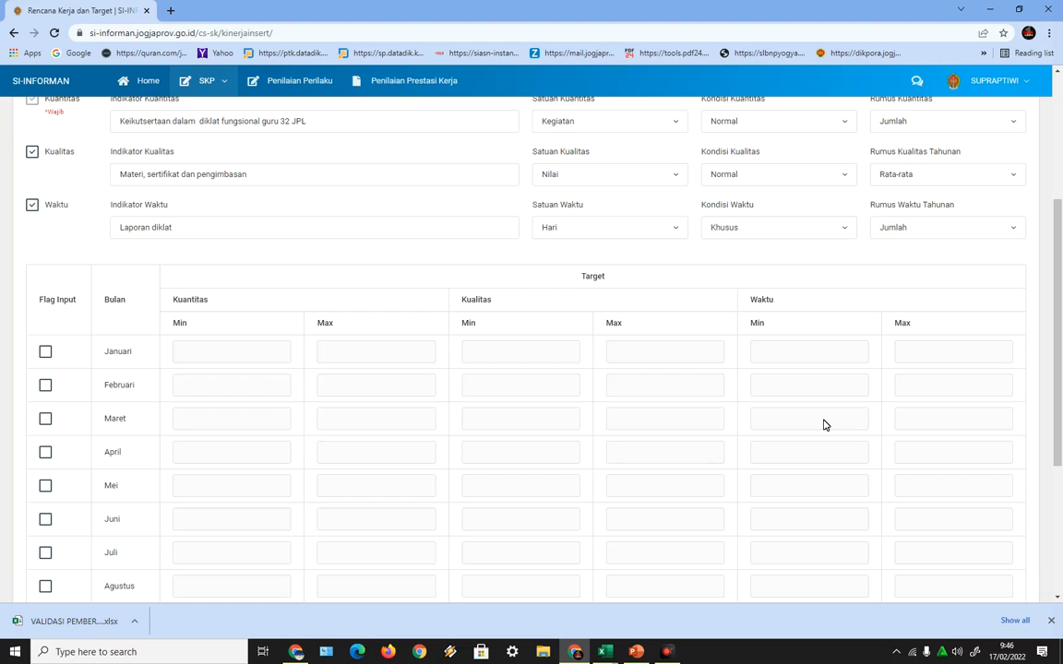
pyautogui.scroll(-3, 824, 424)
pyautogui.scroll(2, 824, 425)
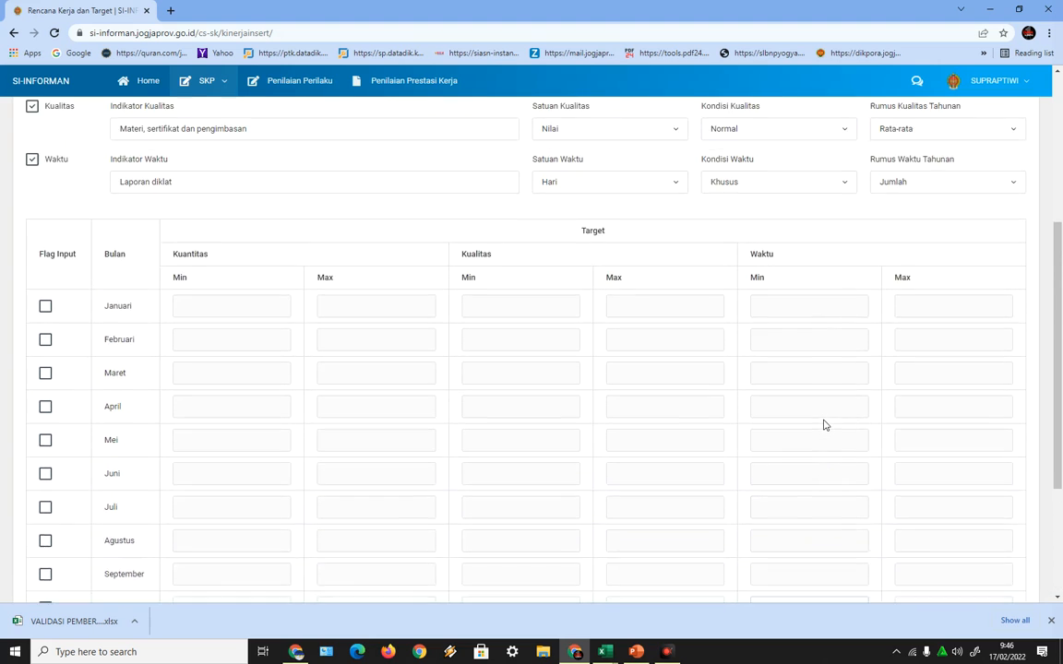
pyautogui.scroll(1, 824, 424)
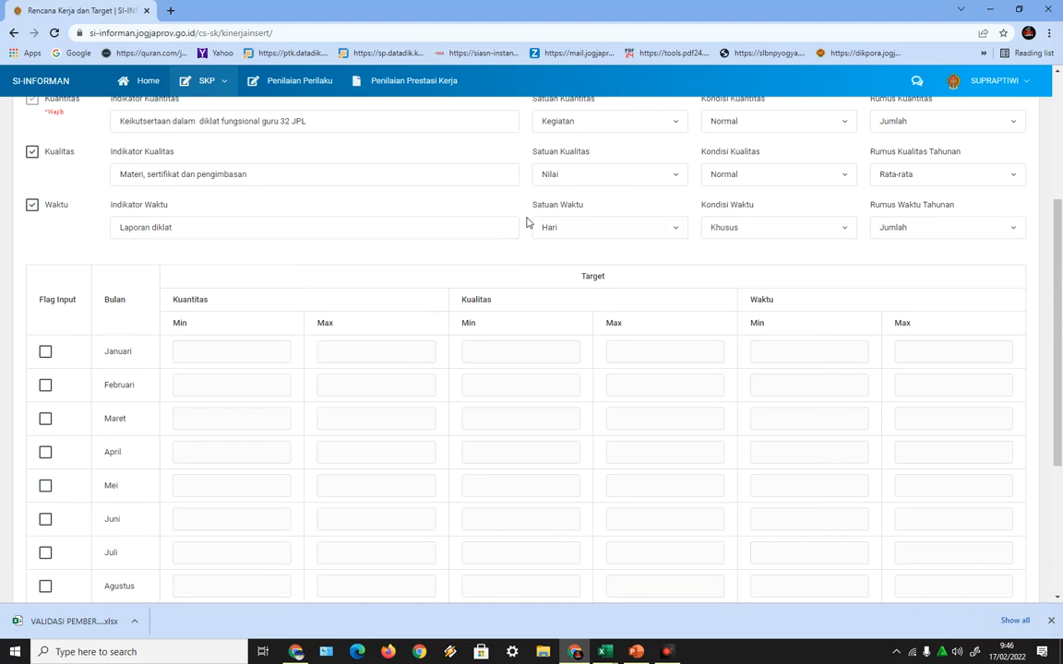
pyautogui.scroll(-4, 779, 386)
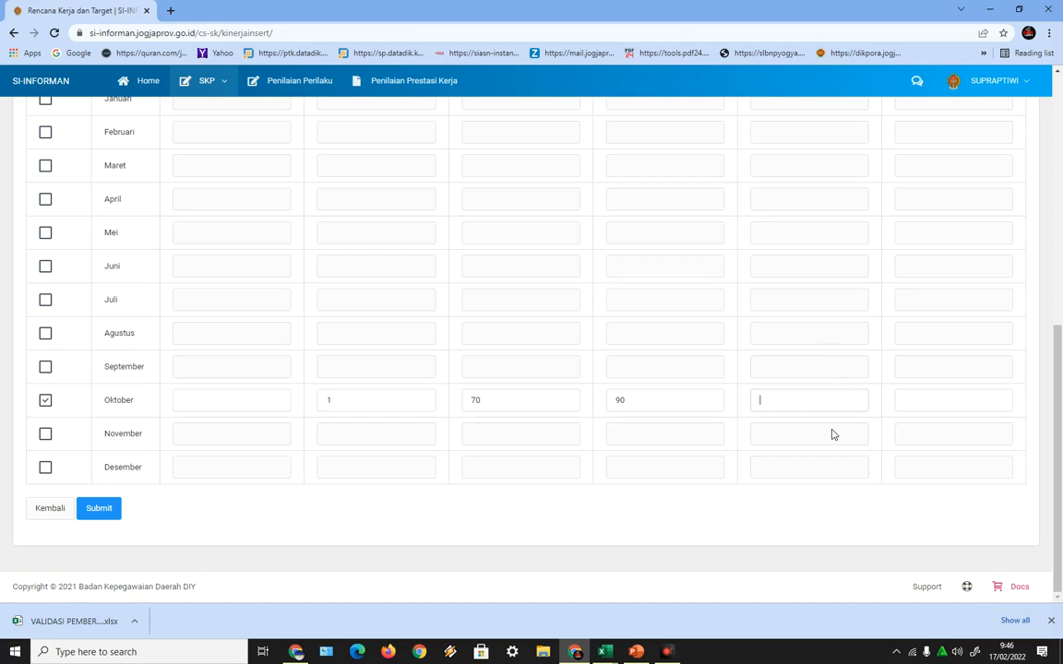
pyautogui.click(928, 405)
pyautogui.scroll(1, 813, 417)
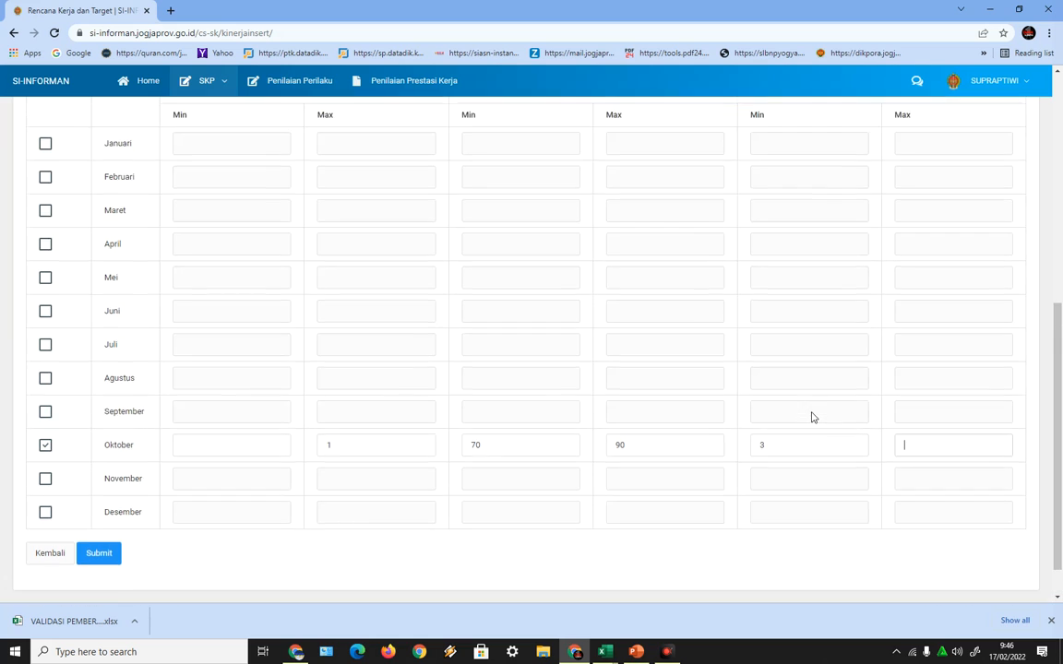
pyautogui.scroll(3, 812, 417)
pyautogui.scroll(-4, 812, 418)
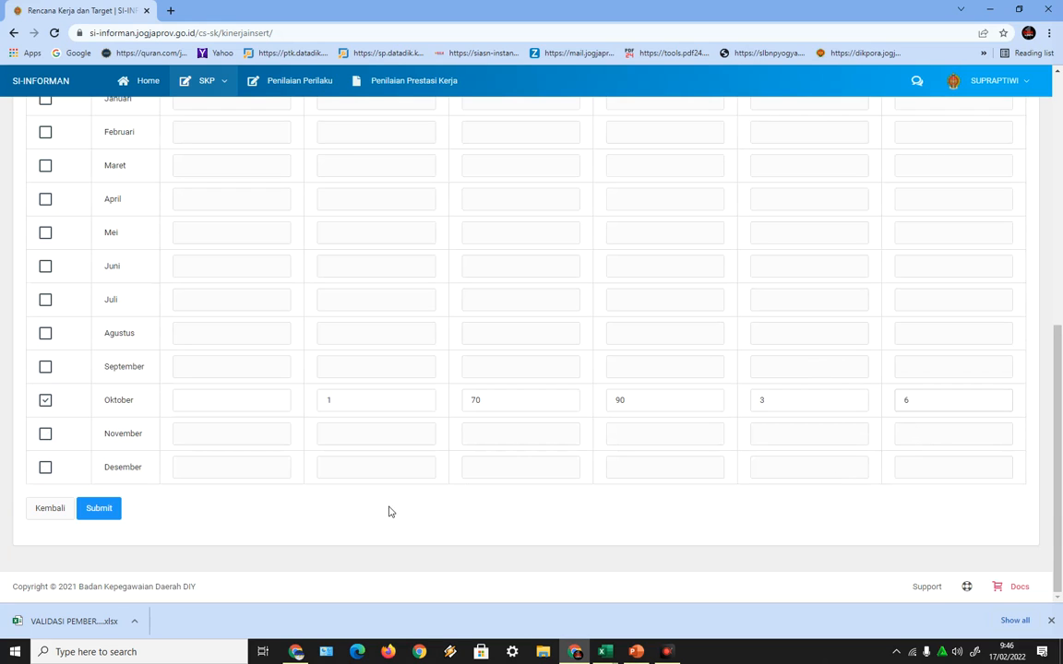
# - Submit the second performance plan and check its entry in the Daftar Rencana Kinerja
pyautogui.scroll(4, 622, 446)
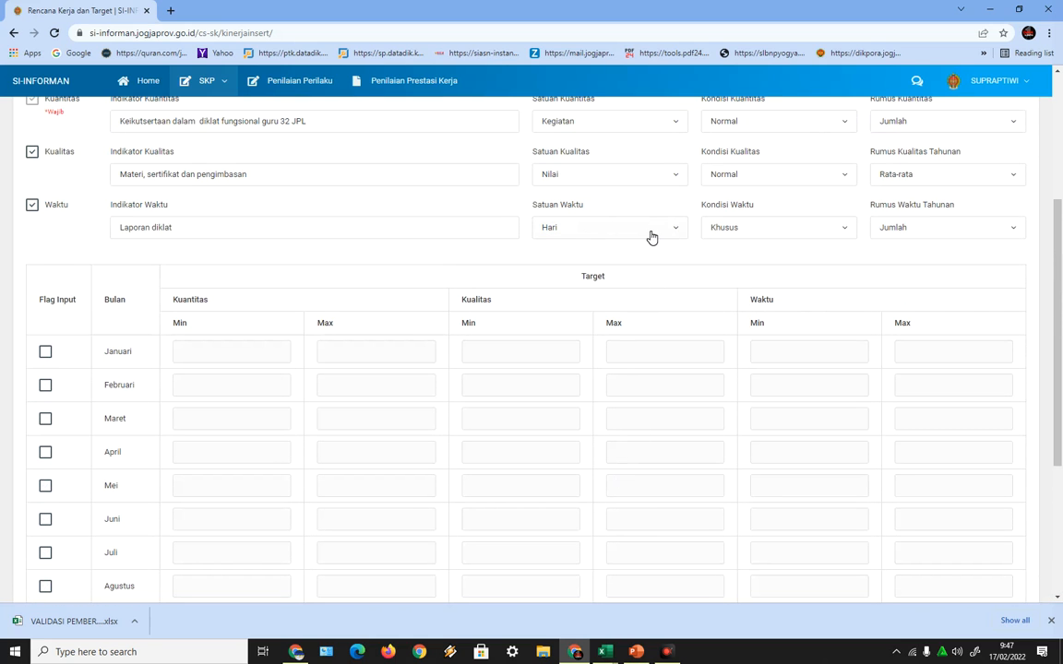
pyautogui.scroll(-4, 671, 338)
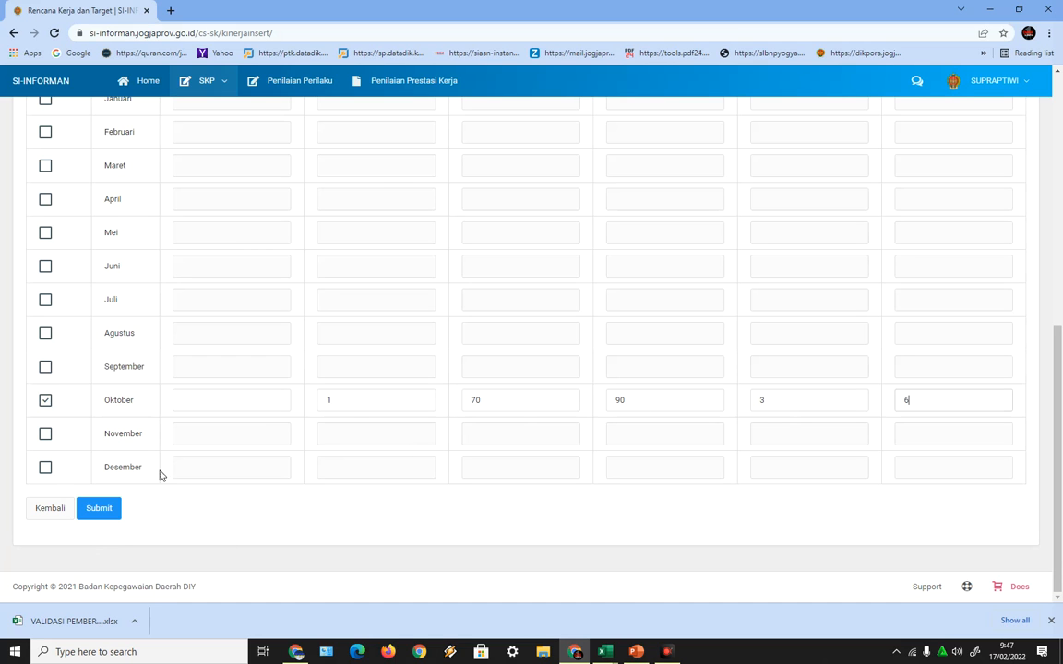
pyautogui.click(101, 509)
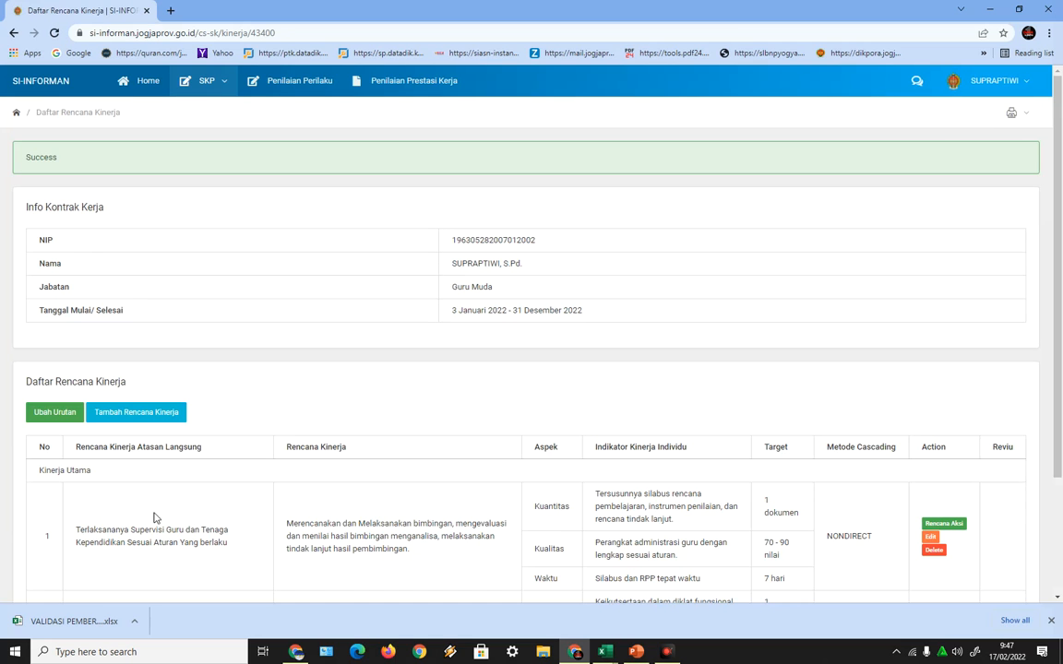
pyautogui.scroll(-3, 388, 512)
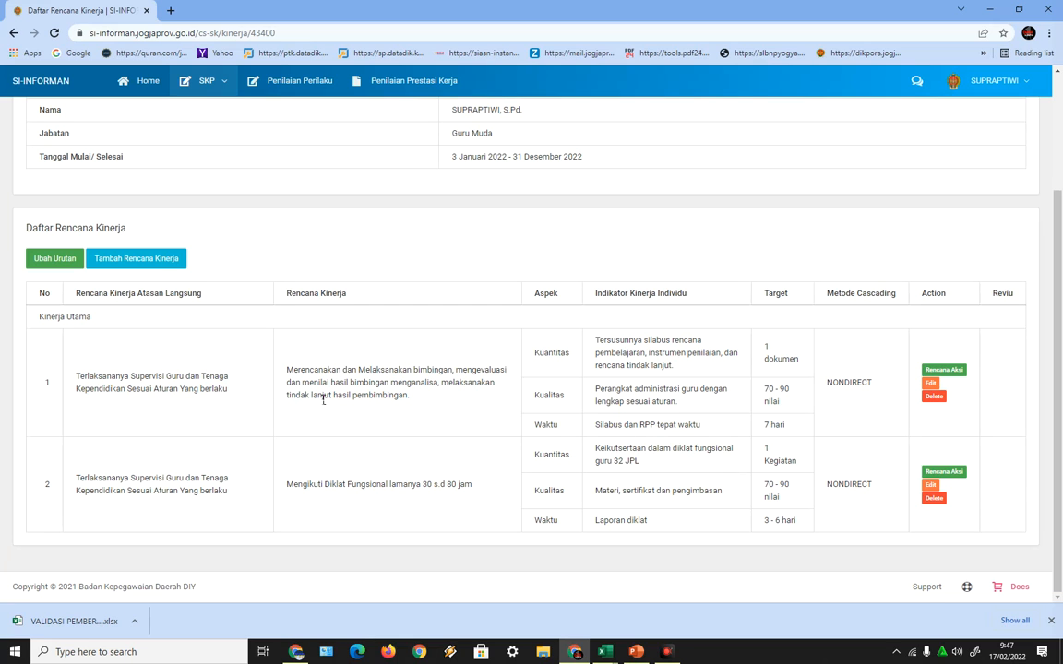
# - Add a third performance plan under the supervisor's plan "Terlaksananya Supervisi Guru dan Tenaga Kependidikan Sesuai Aturan Yang berlaku"
pyautogui.click(152, 257)
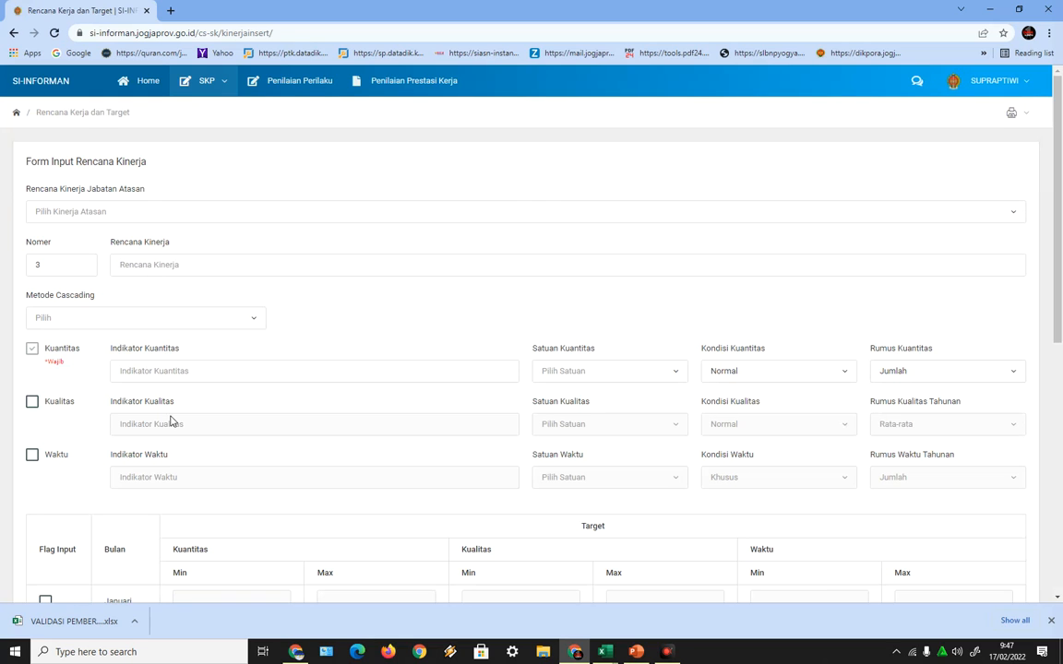
pyautogui.click(143, 213)
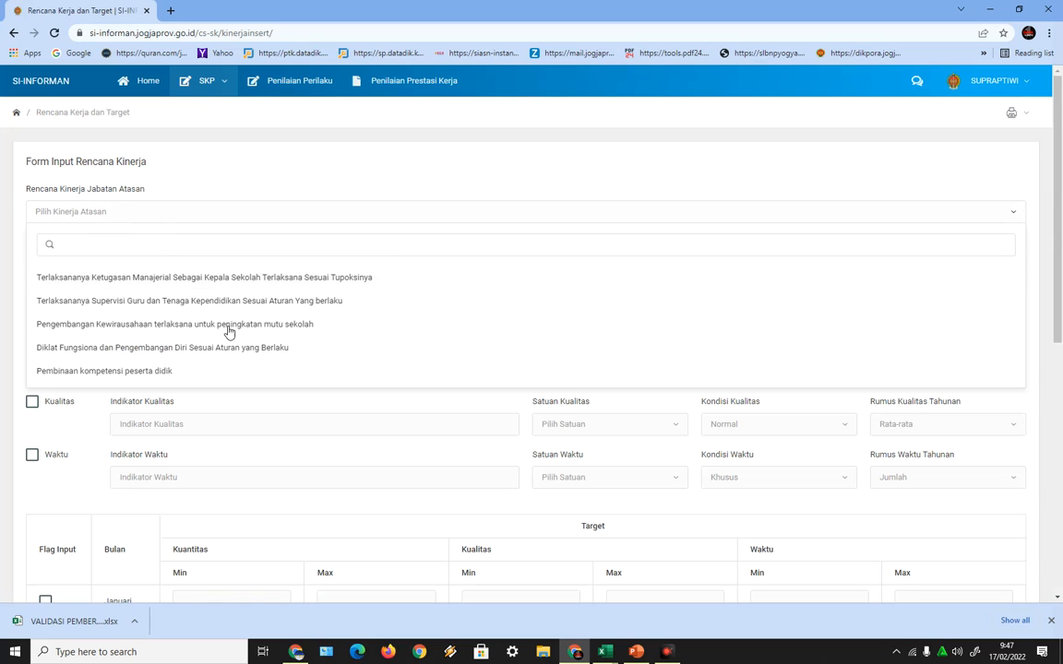
pyautogui.click(248, 303)
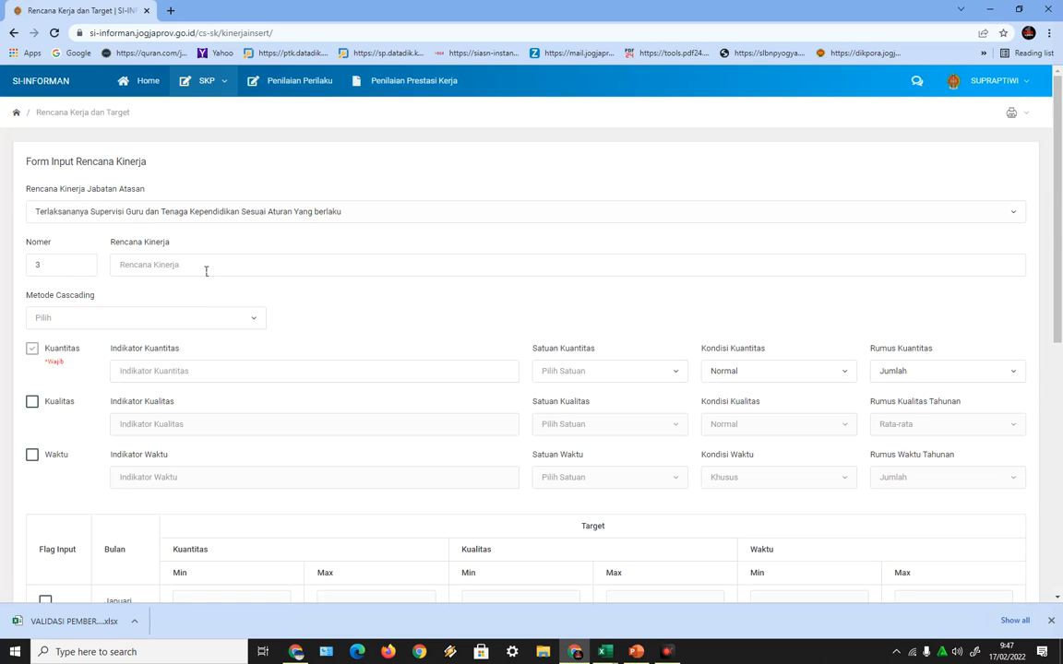
# - Switch to the 2022 DRAFT SKP workbook in Excel and copy the activity "Menyusun Laporan PTK" from row 11
pyautogui.moveTo(600, 654)
pyautogui.click(669, 600)
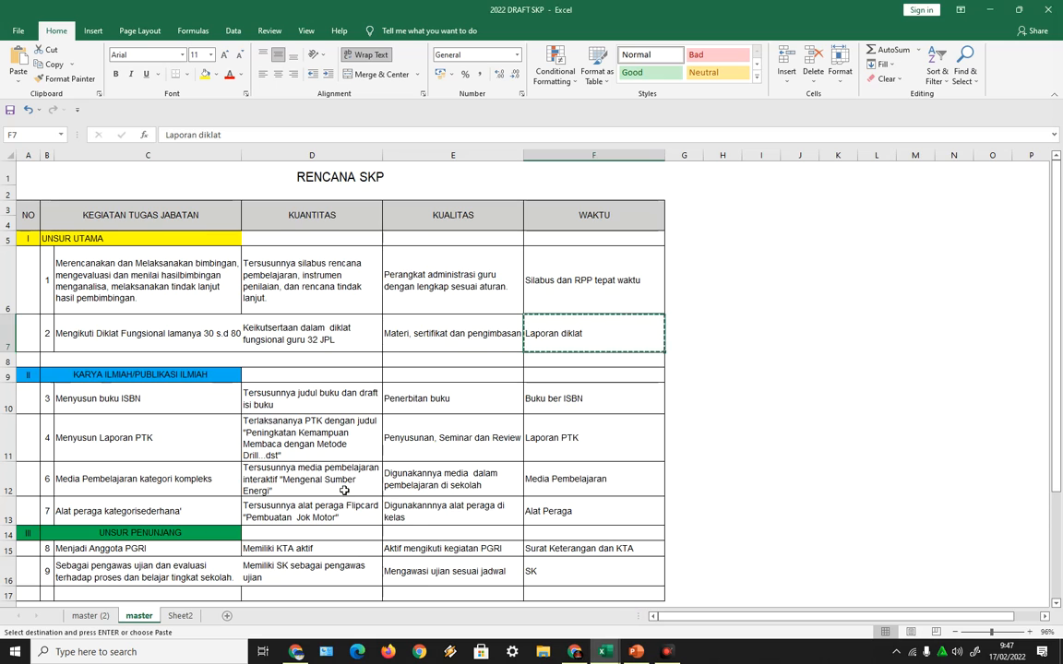
pyautogui.scroll(-2, 348, 527)
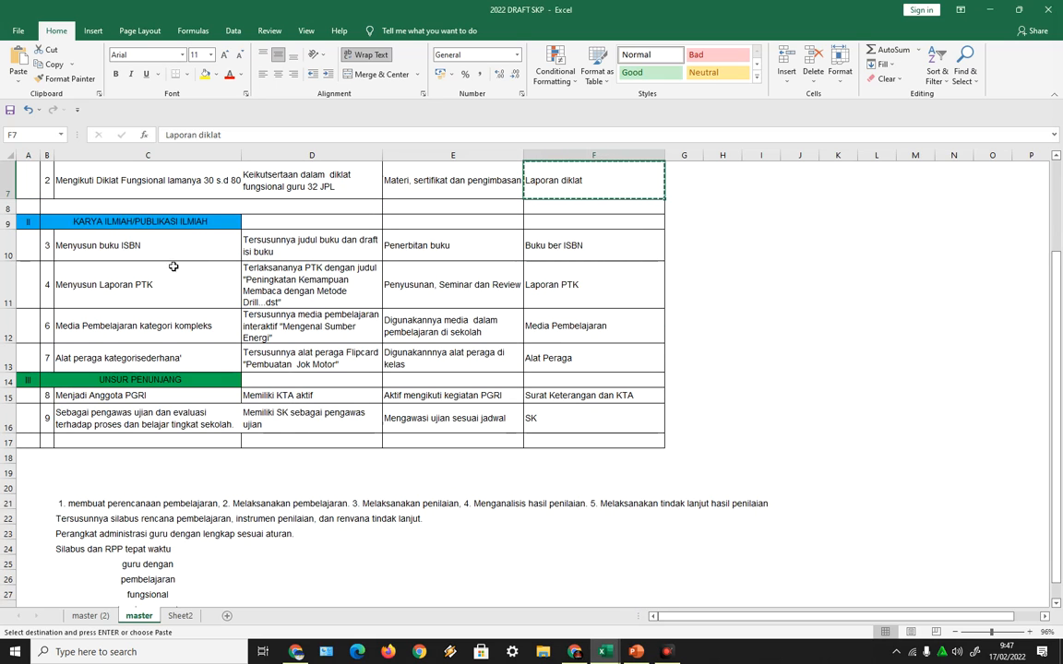
pyautogui.click(111, 286)
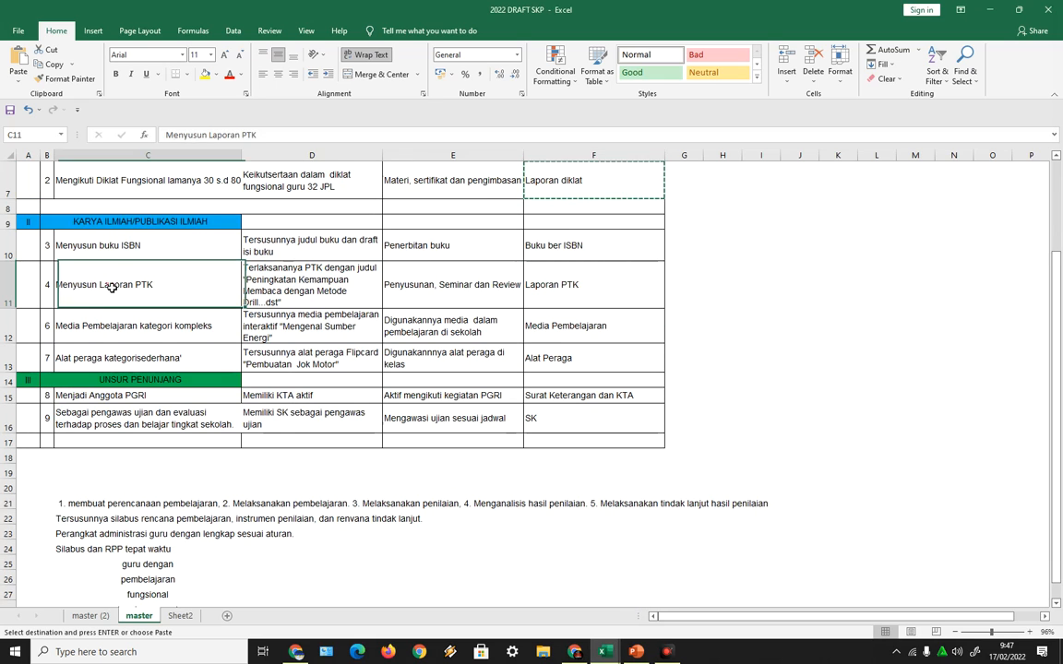
pyautogui.click(270, 143)
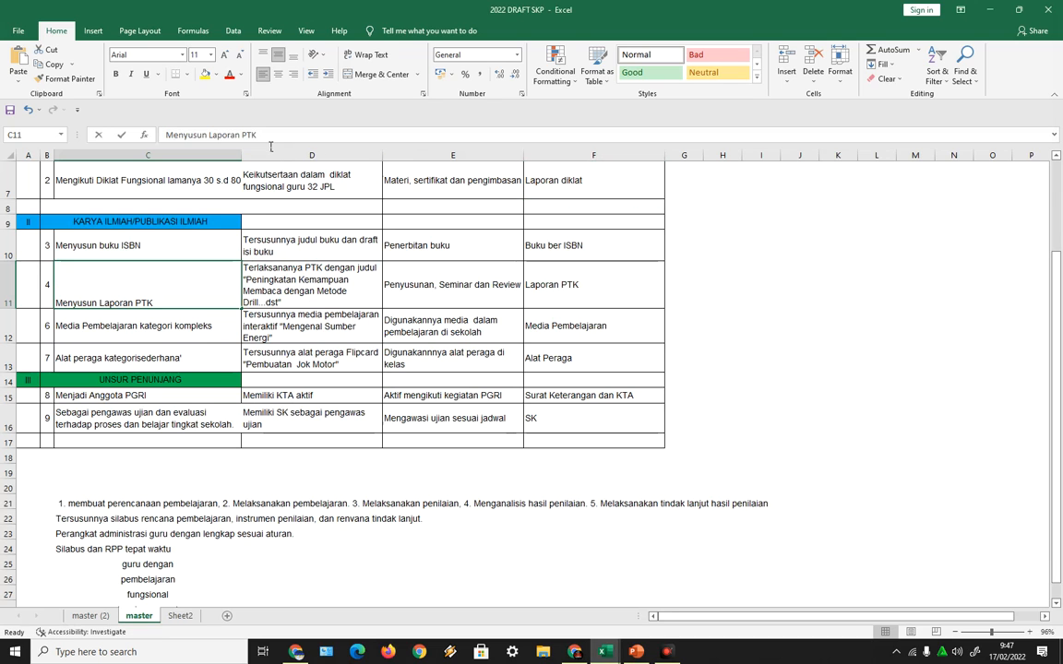
pyautogui.click(190, 422)
pyautogui.click(100, 283)
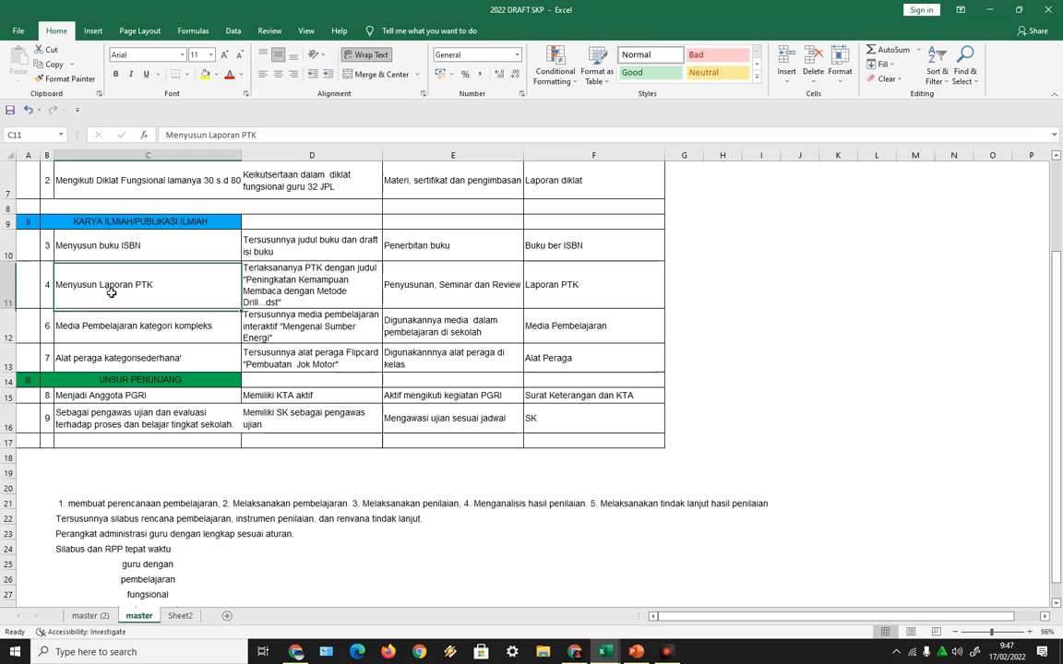
pyautogui.click(55, 68)
# - Back in SI-INFORMAN, paste "Menyusun Laporan PTK" as the Rencana Kinerja and set Metode Cascading to Non-Direct
pyautogui.hotkey('alt', 'Tab')
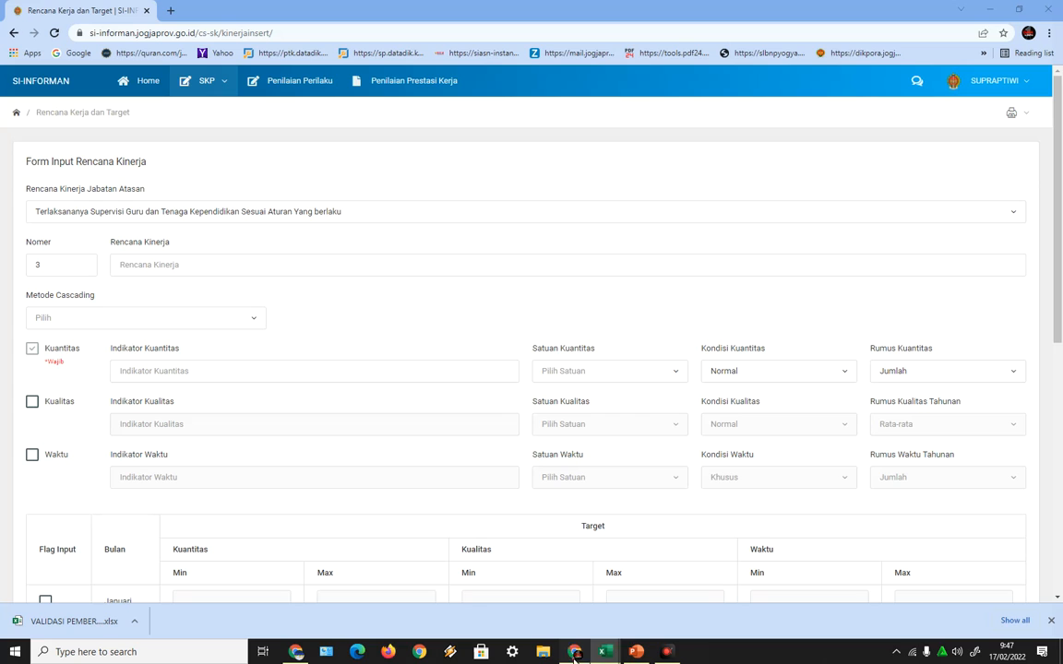
pyautogui.click(195, 265)
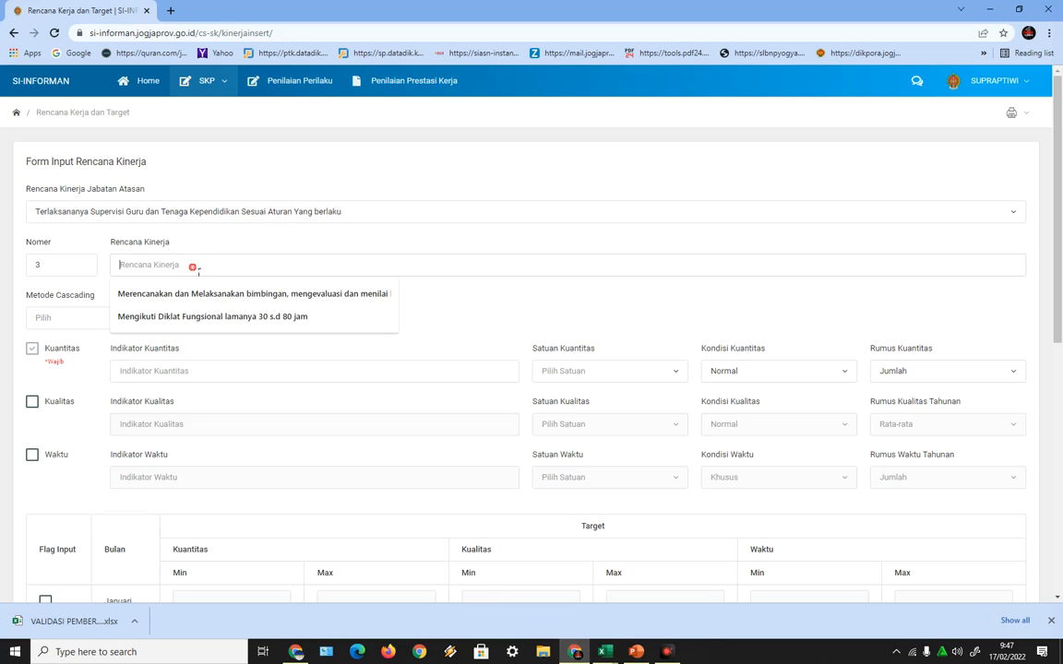
pyautogui.rightClick(192, 269)
pyautogui.click(230, 368)
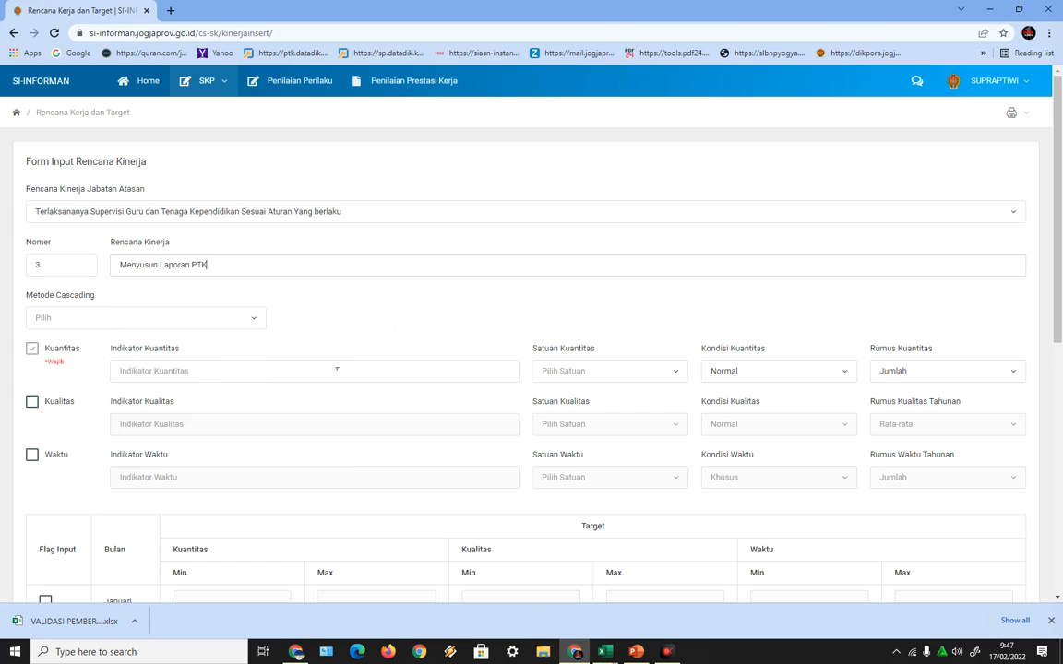
pyautogui.click(152, 319)
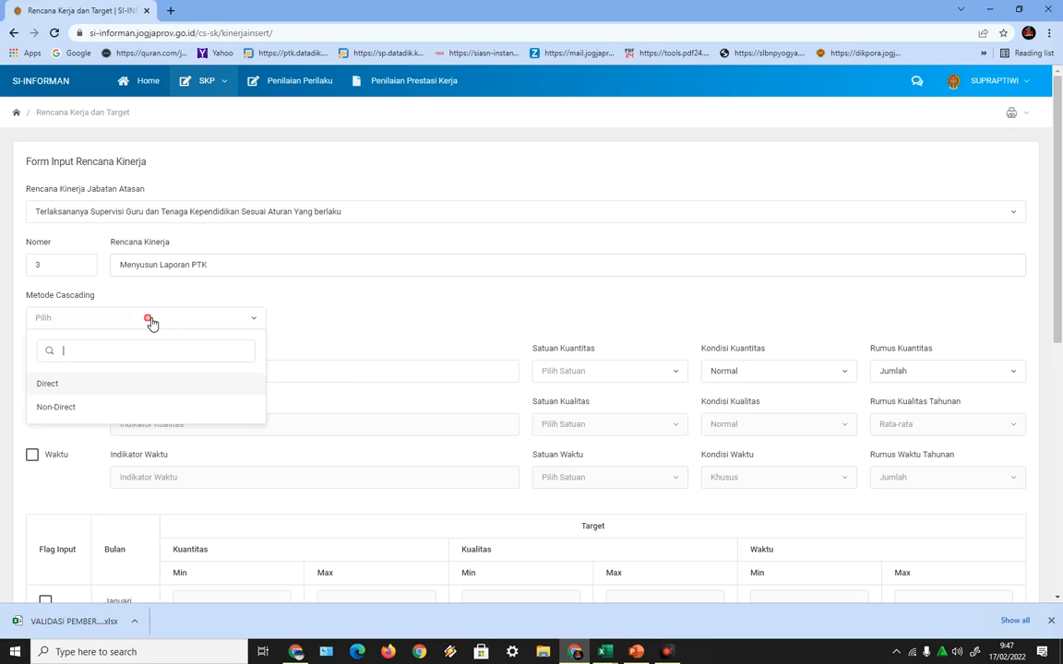
pyautogui.click(61, 407)
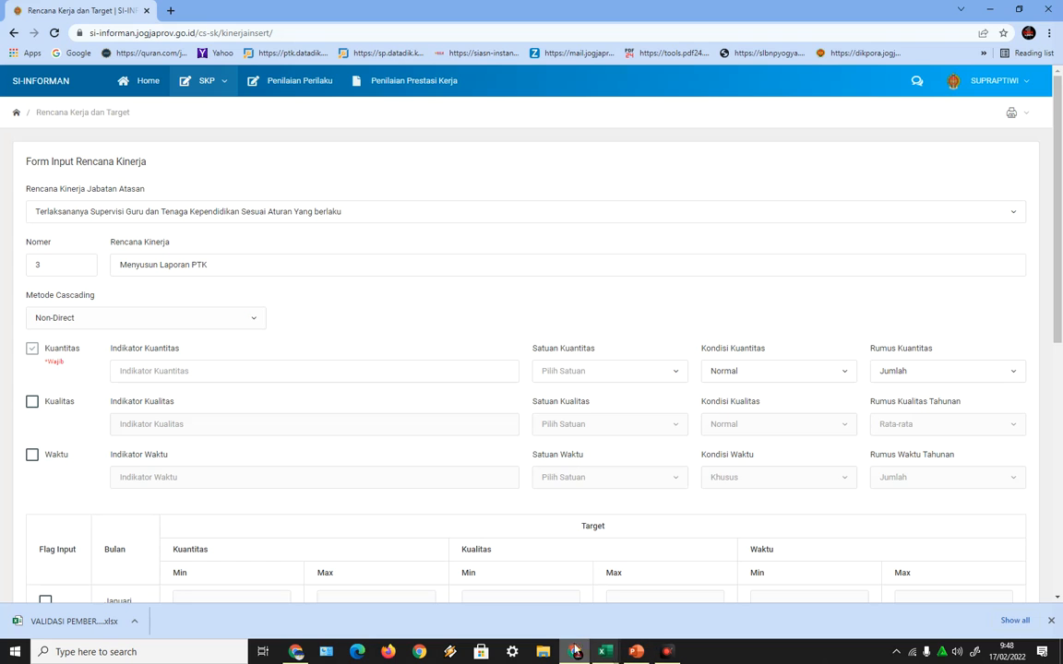
# - Copy the PTK row's Kuantitas text from the Excel draft into the SI-INFORMAN form's Indikator Kuantitas
pyautogui.moveTo(608, 637)
pyautogui.click(702, 603)
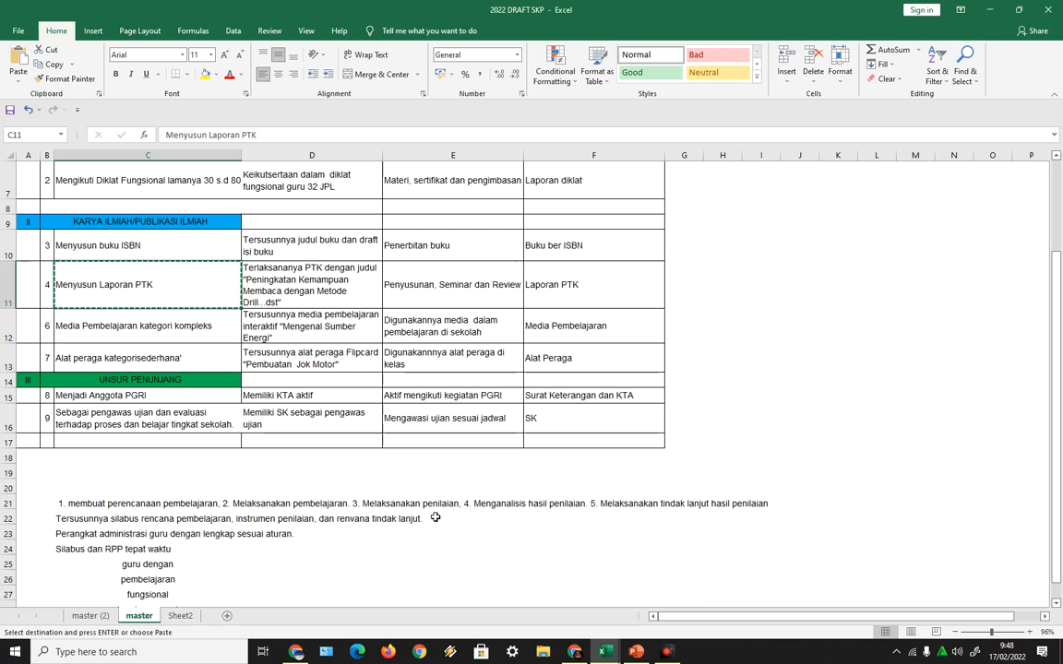
pyautogui.click(305, 296)
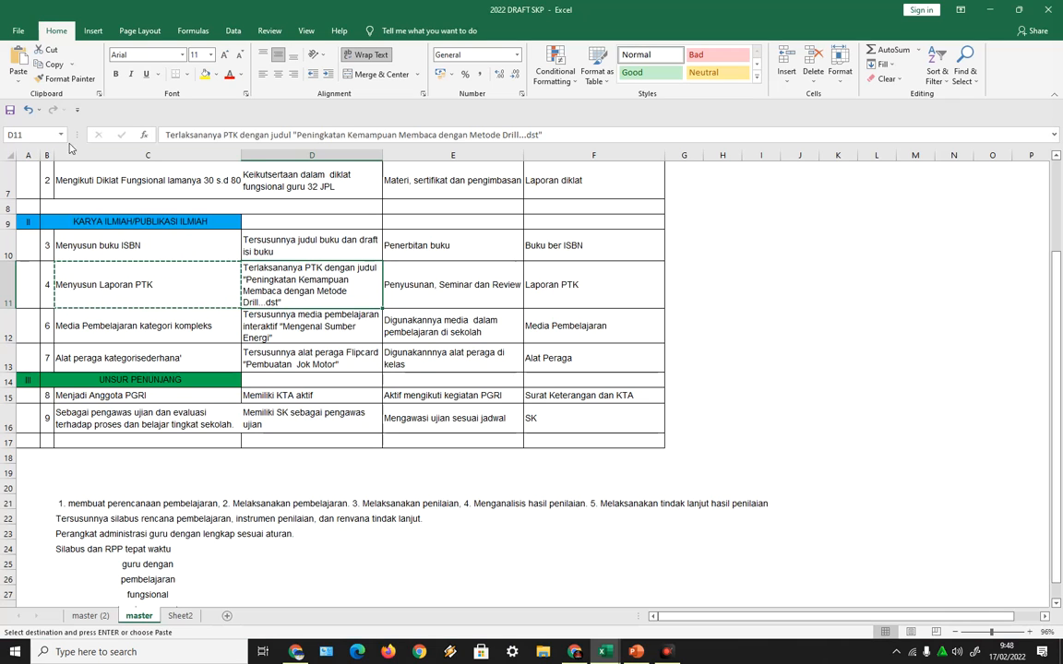
pyautogui.click(51, 65)
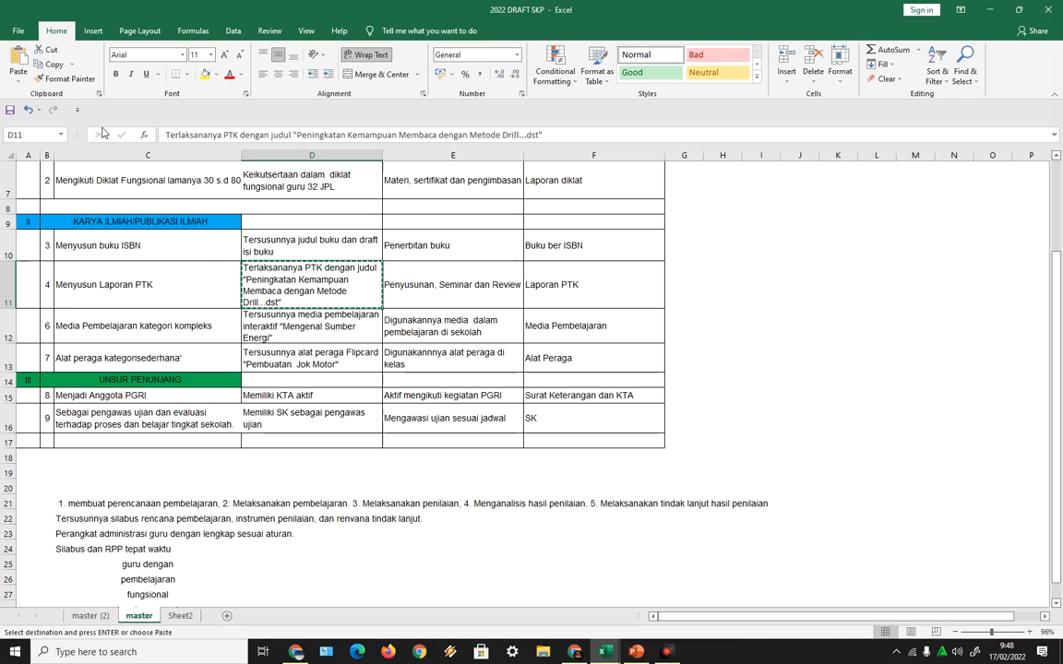
pyautogui.click(574, 651)
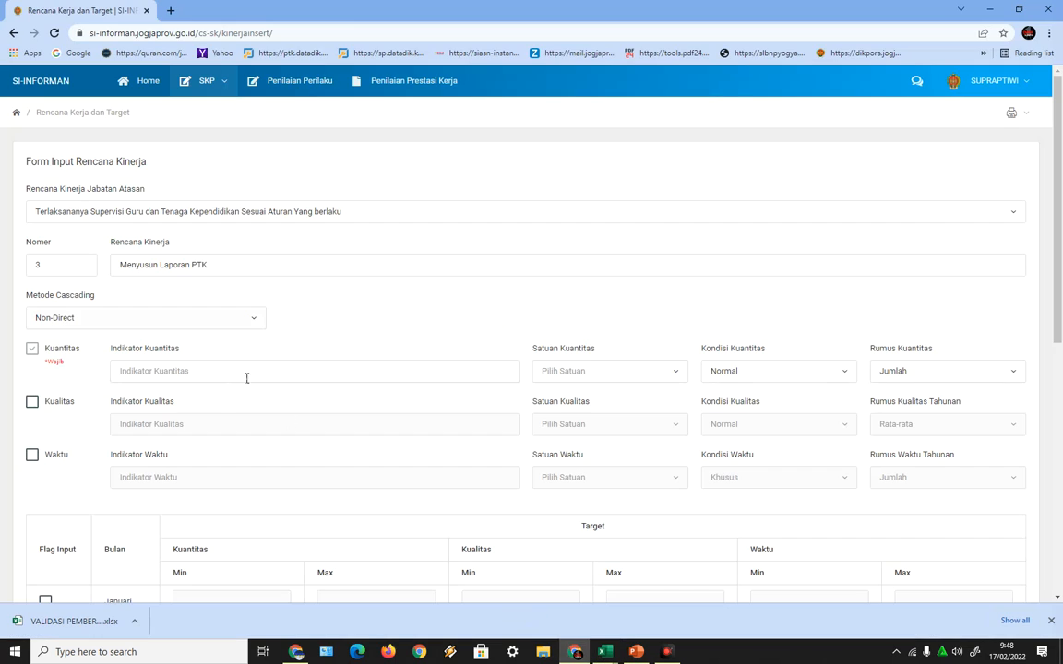
pyautogui.click(194, 371)
pyautogui.rightClick(208, 373)
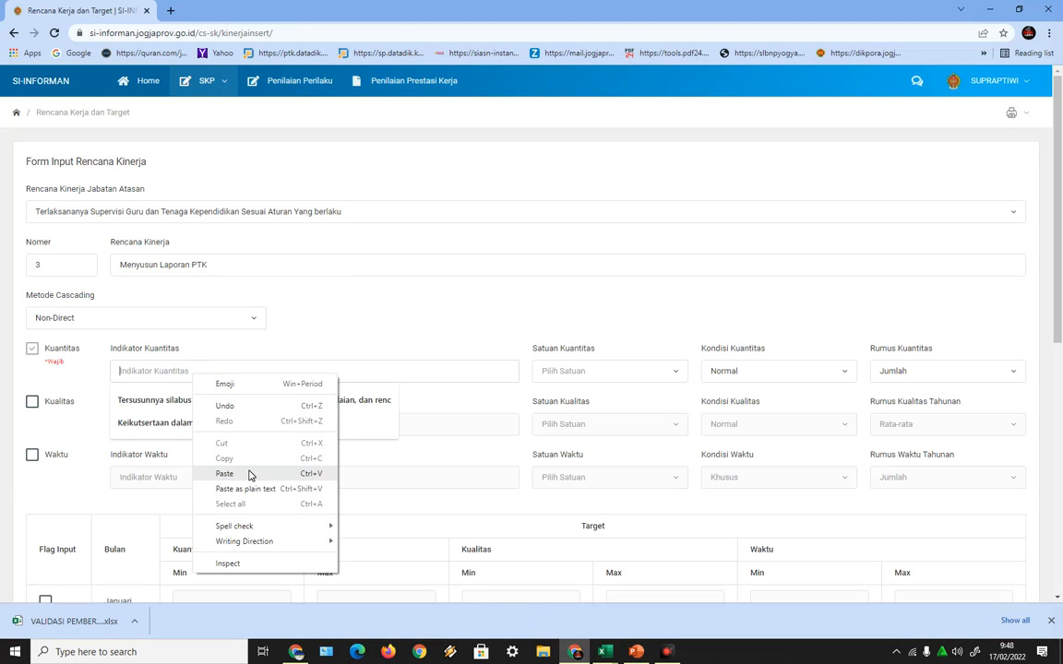
pyautogui.click(246, 472)
# - Set the Satuan Kuantitas to laporan
pyautogui.click(671, 373)
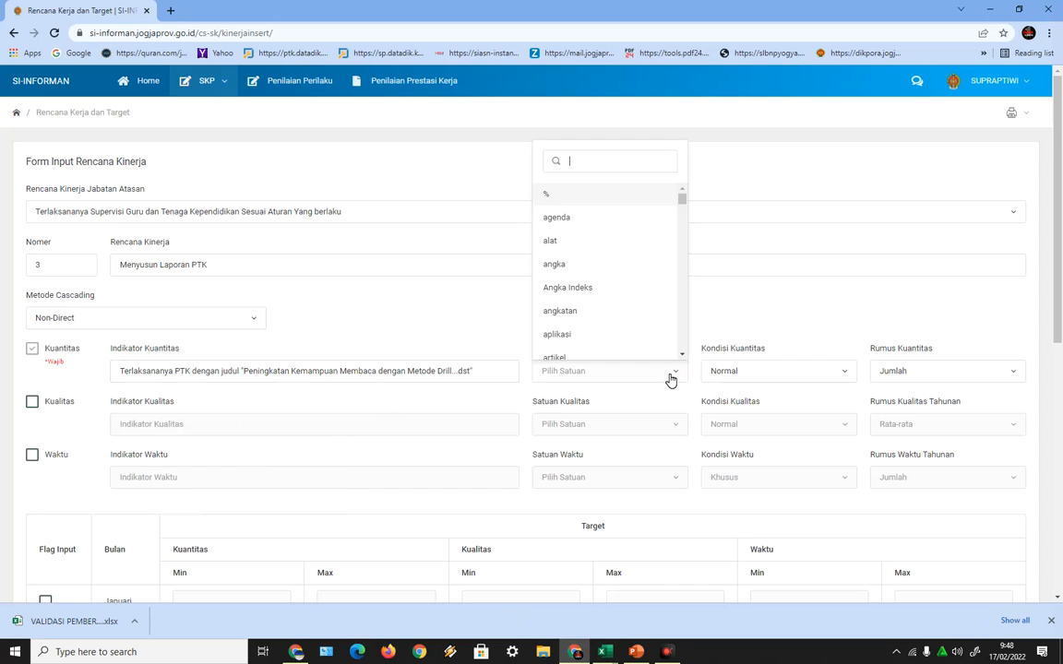
pyautogui.write('l')
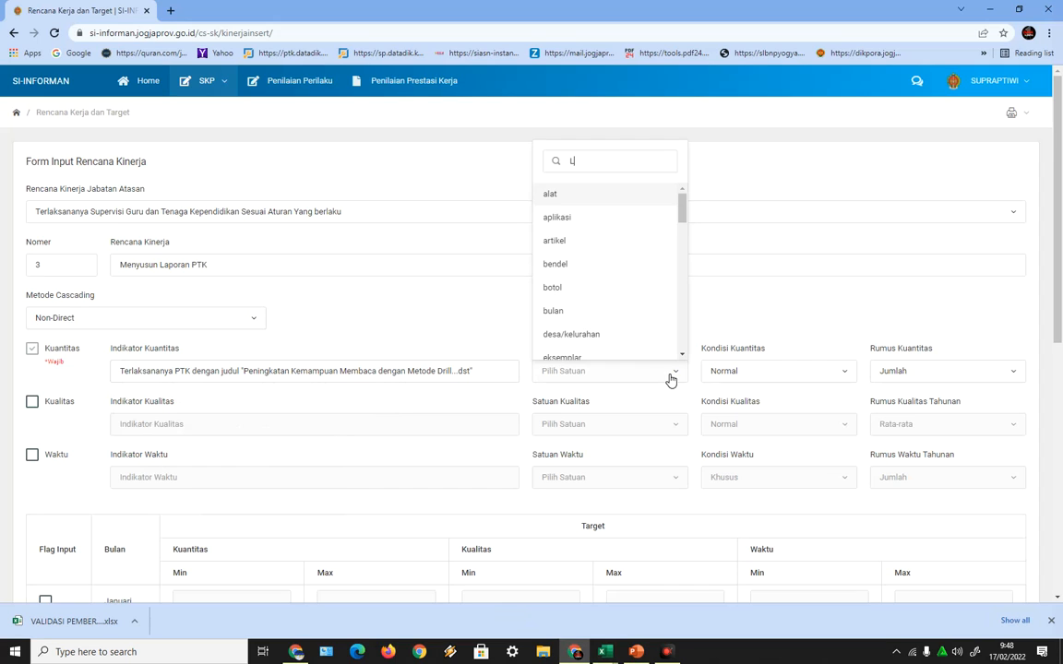
pyautogui.write('a')
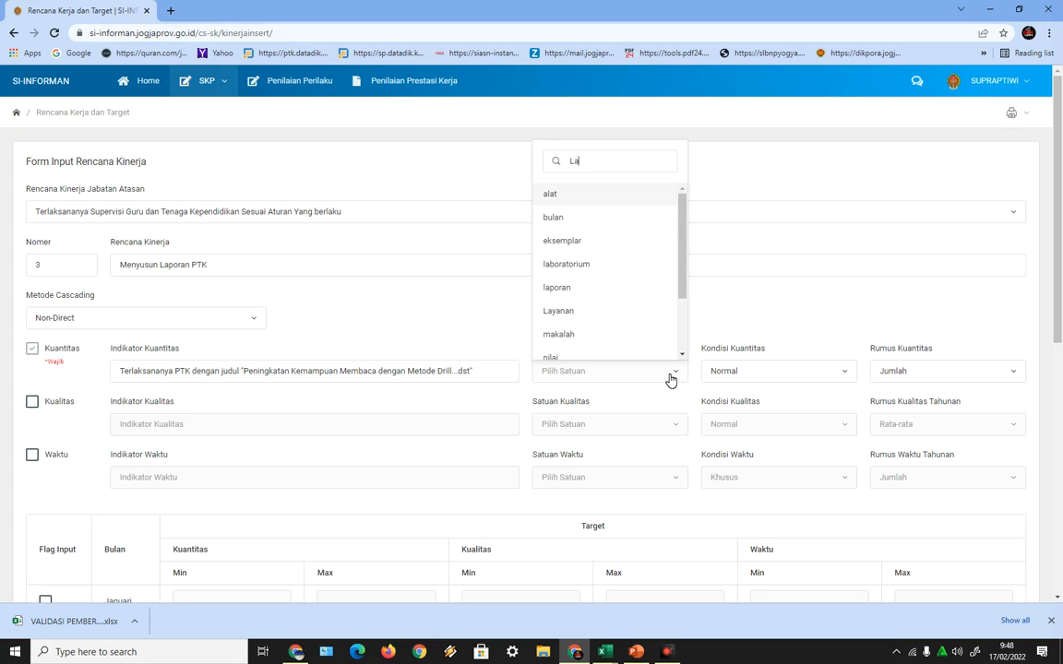
pyautogui.click(558, 288)
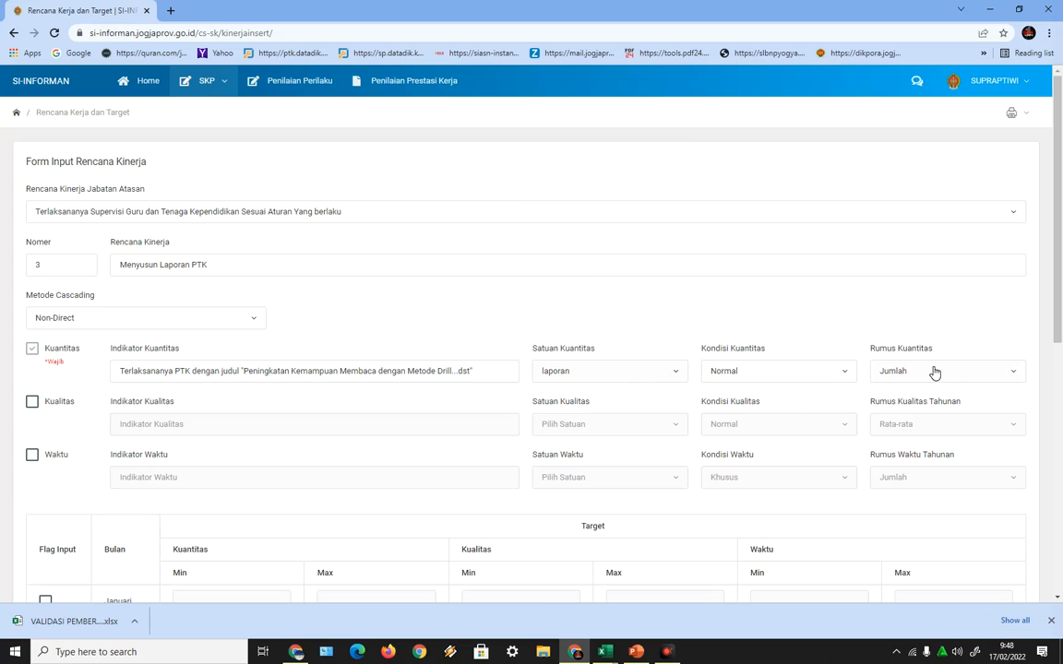
# - Enable the Kualitas aspect and fill its indicator with "Penyusunan, Seminar dan Review" copied from the Excel draft
pyautogui.click(37, 401)
pyautogui.click(34, 403)
pyautogui.moveTo(616, 654)
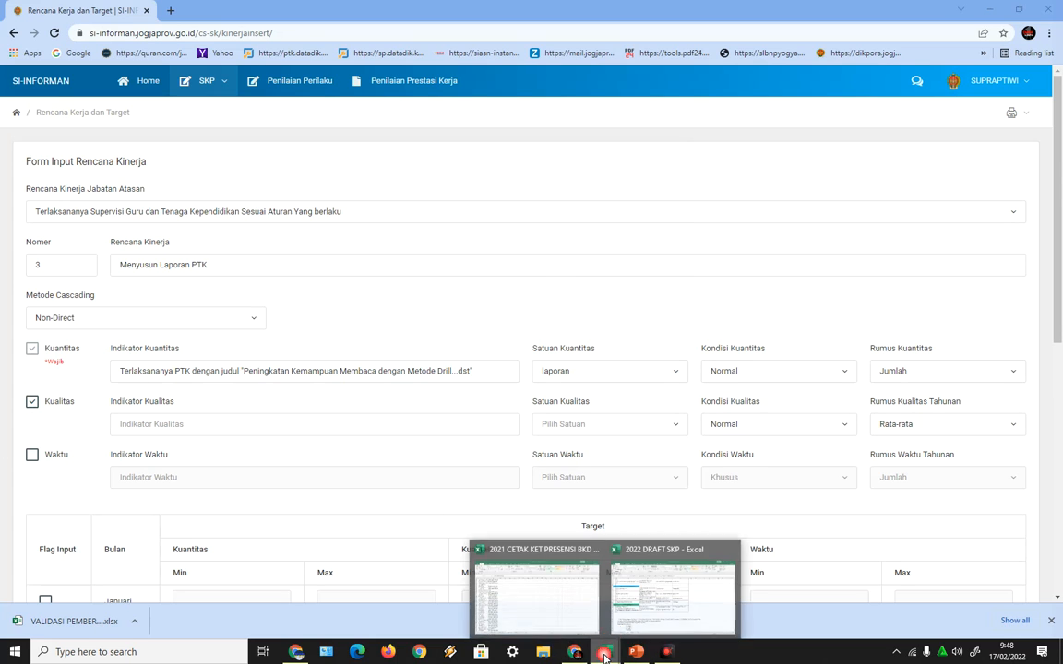
pyautogui.click(673, 595)
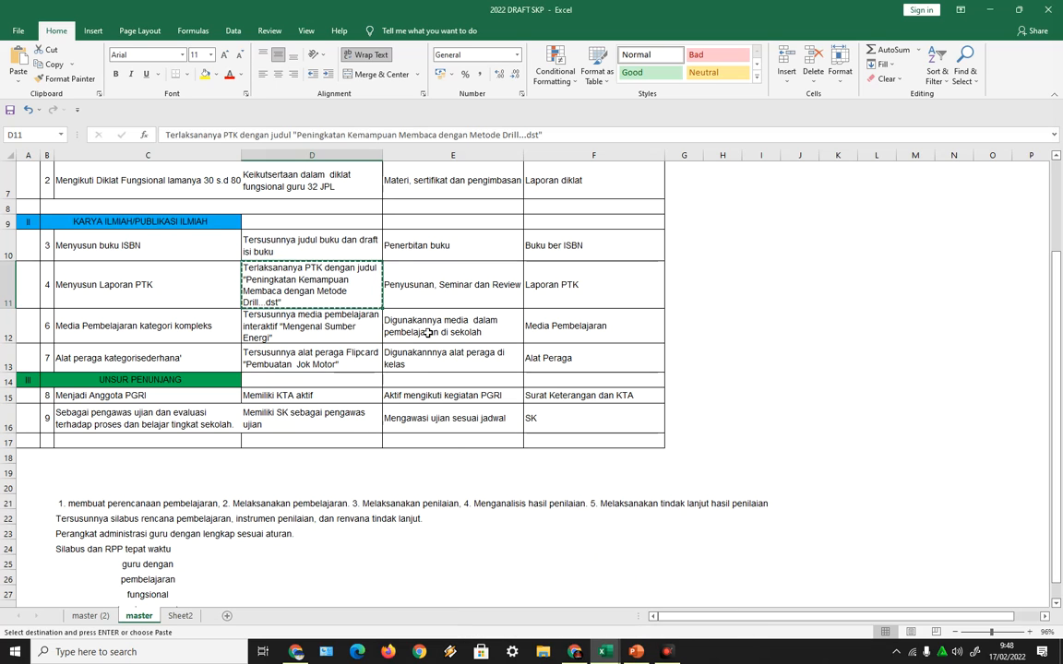
pyautogui.press('Right')
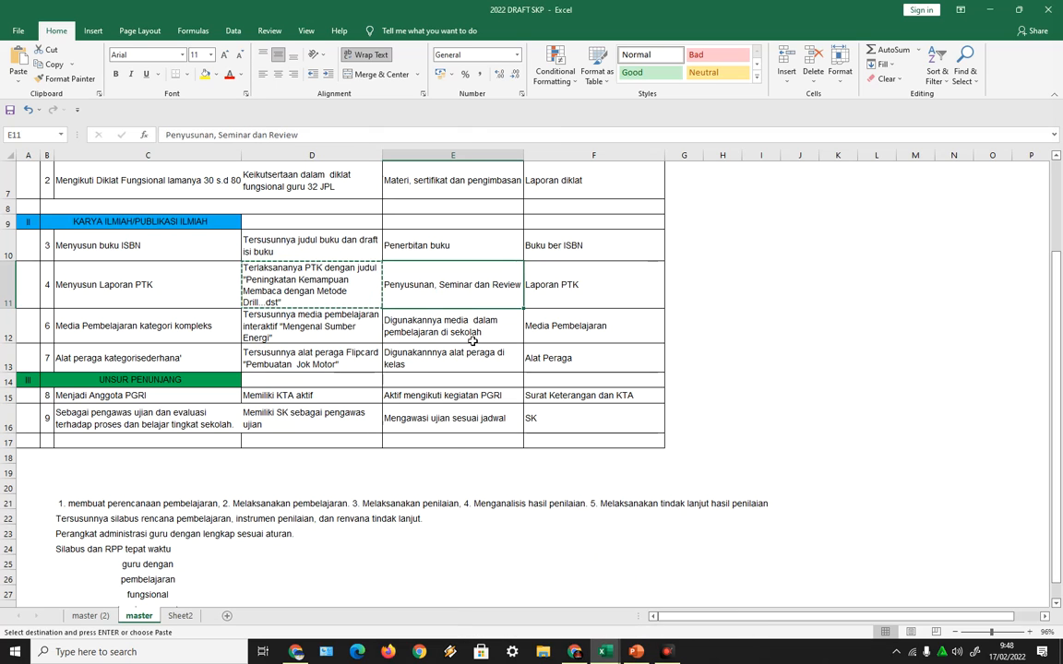
pyautogui.click(51, 64)
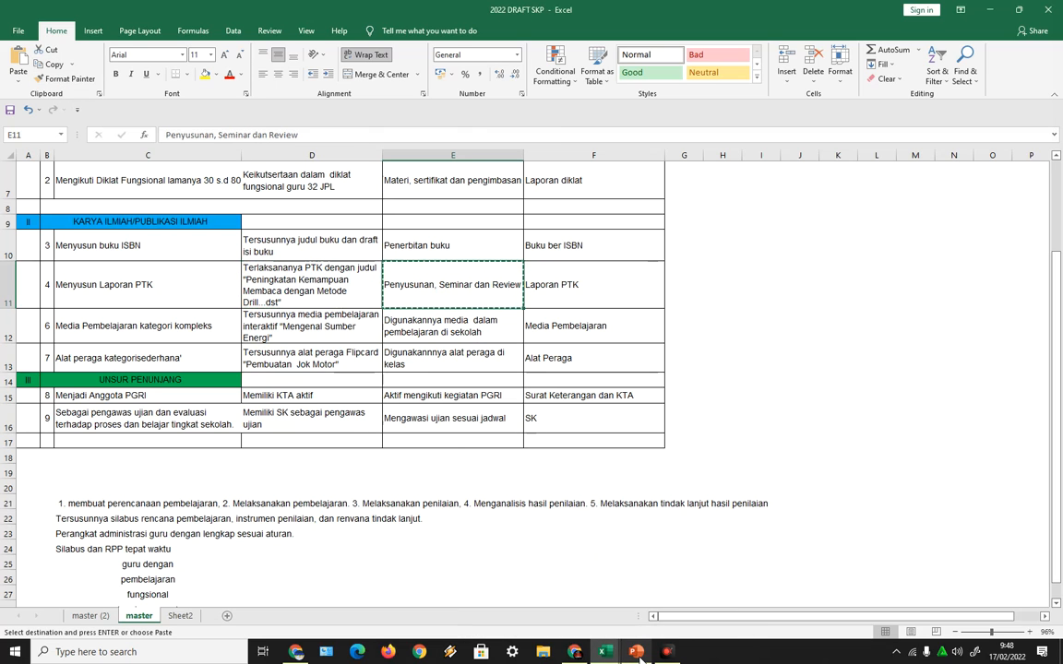
pyautogui.click(578, 654)
pyautogui.click(171, 427)
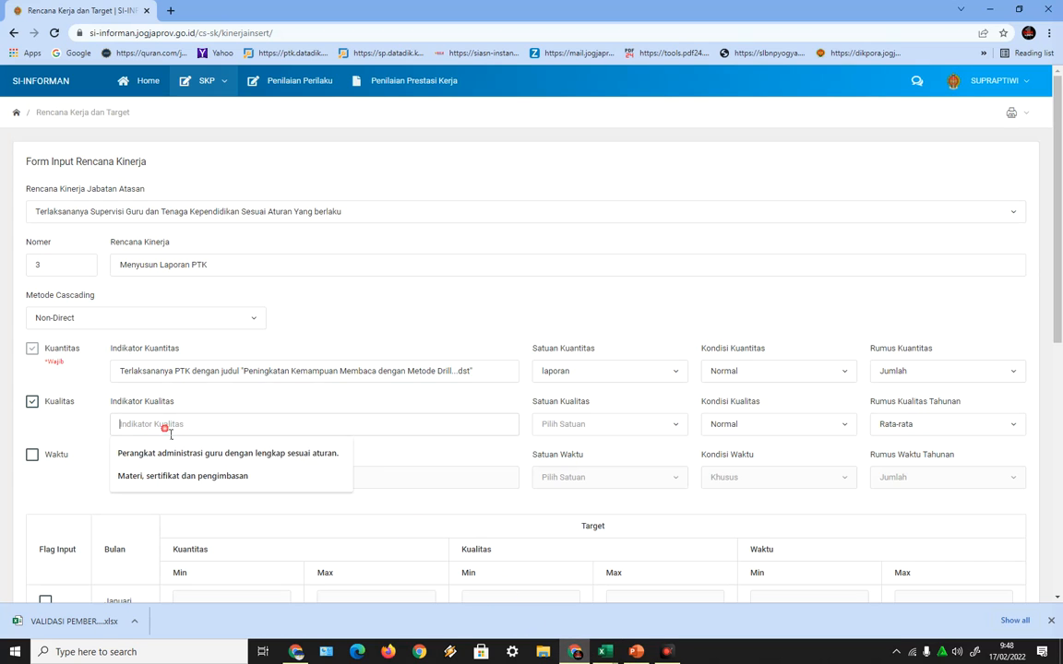
pyautogui.rightClick(180, 430)
pyautogui.click(213, 526)
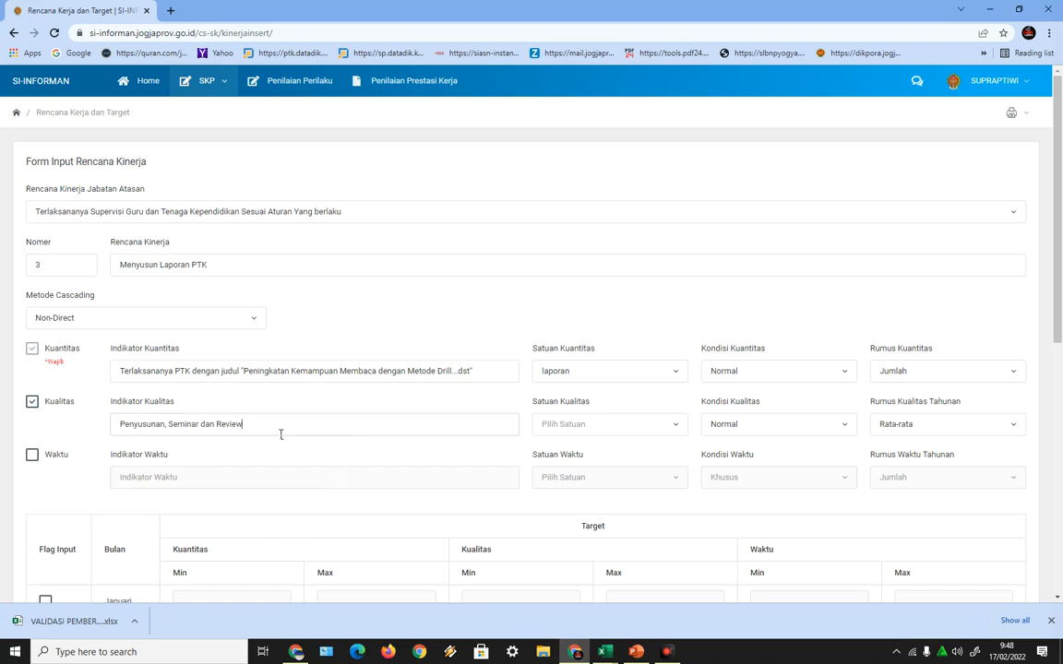
# - Set the Satuan Kualitas to Nilai, keeping Kondisi Kualitas at Normal and Rumus Kualitas Tahunan at Rata-rata
pyautogui.click(678, 428)
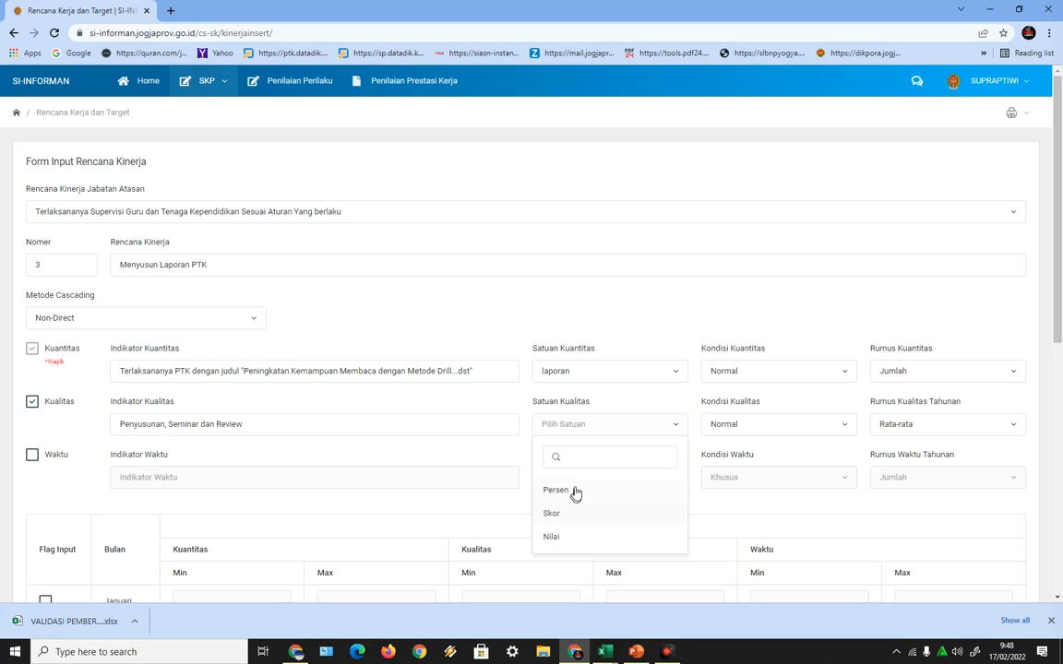
pyautogui.click(555, 537)
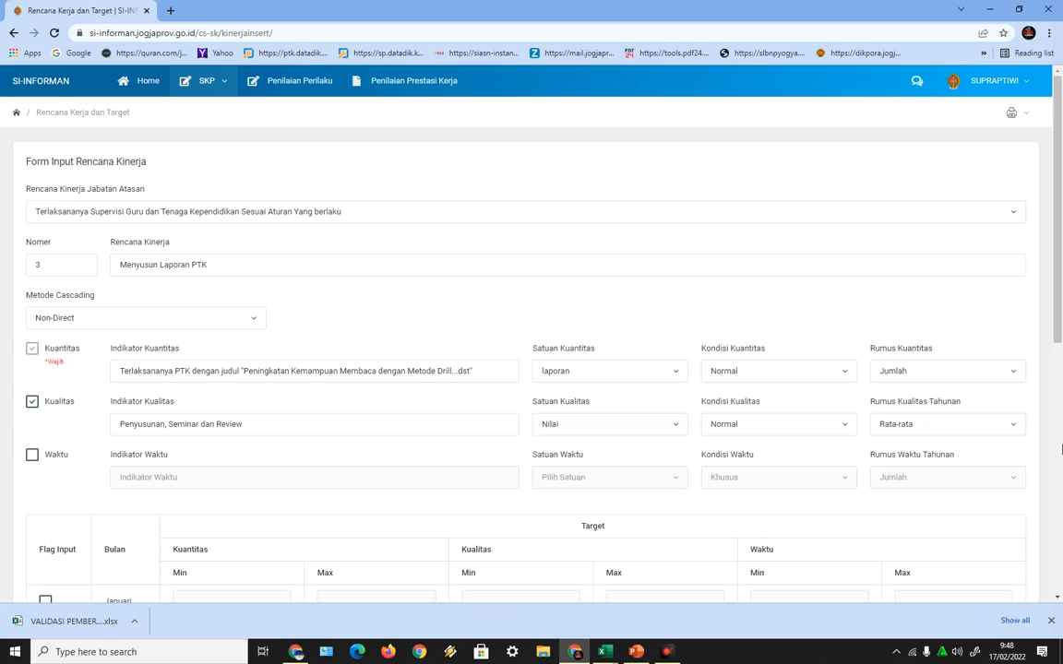
pyautogui.click(997, 424)
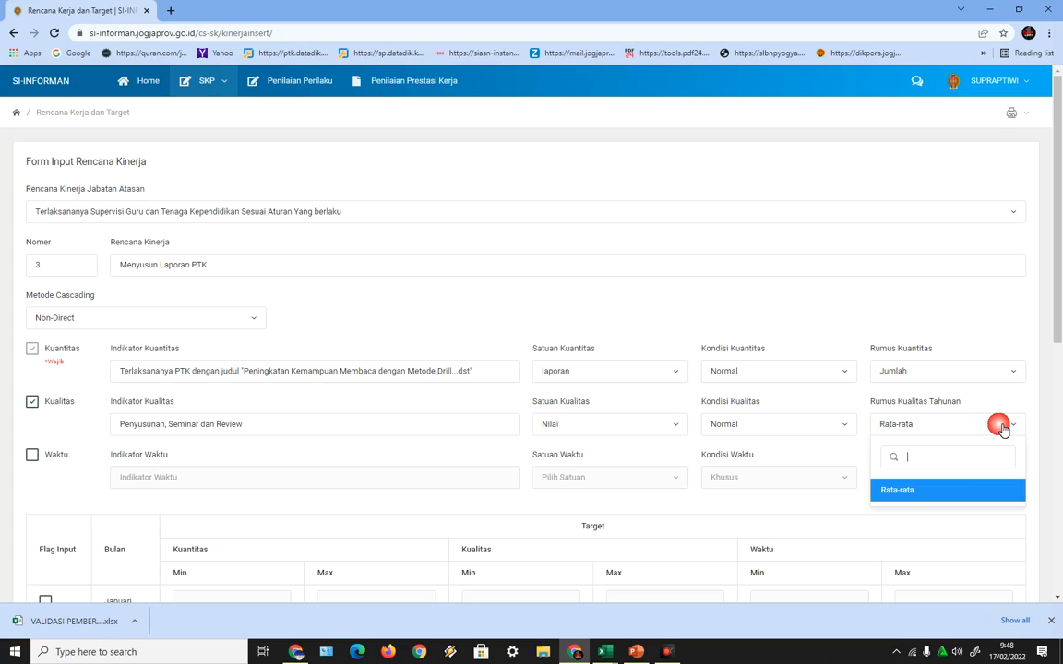
pyautogui.click(842, 426)
pyautogui.click(800, 494)
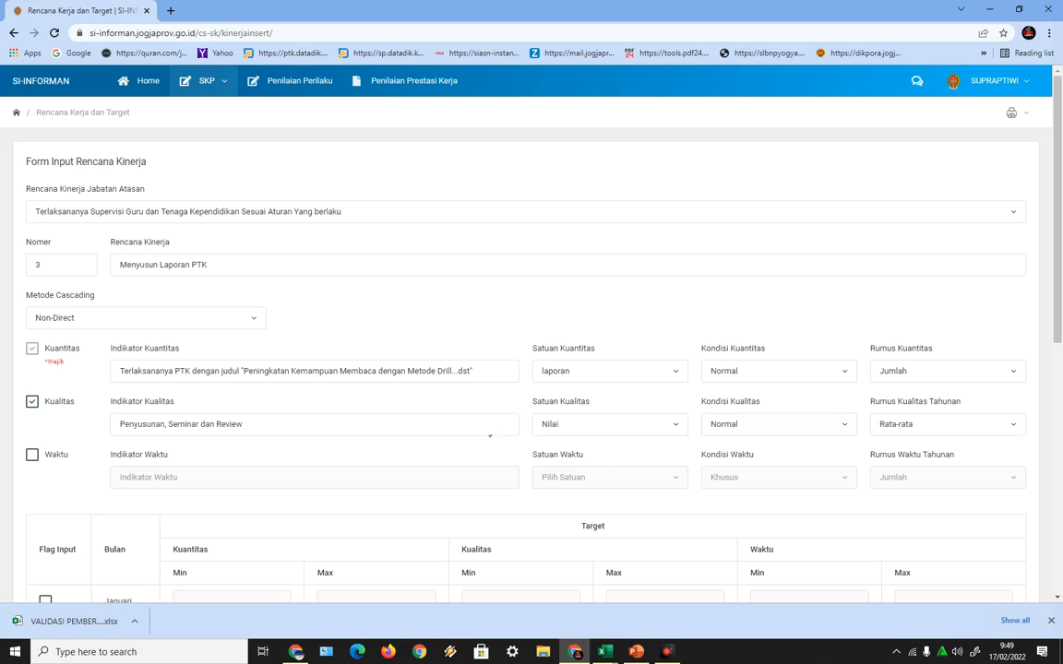
# - Enable the Waktu aspect and fill its indicator with "Laporan PTK" copied from the PTK row of the Excel draft
pyautogui.click(32, 455)
pyautogui.moveTo(605, 650)
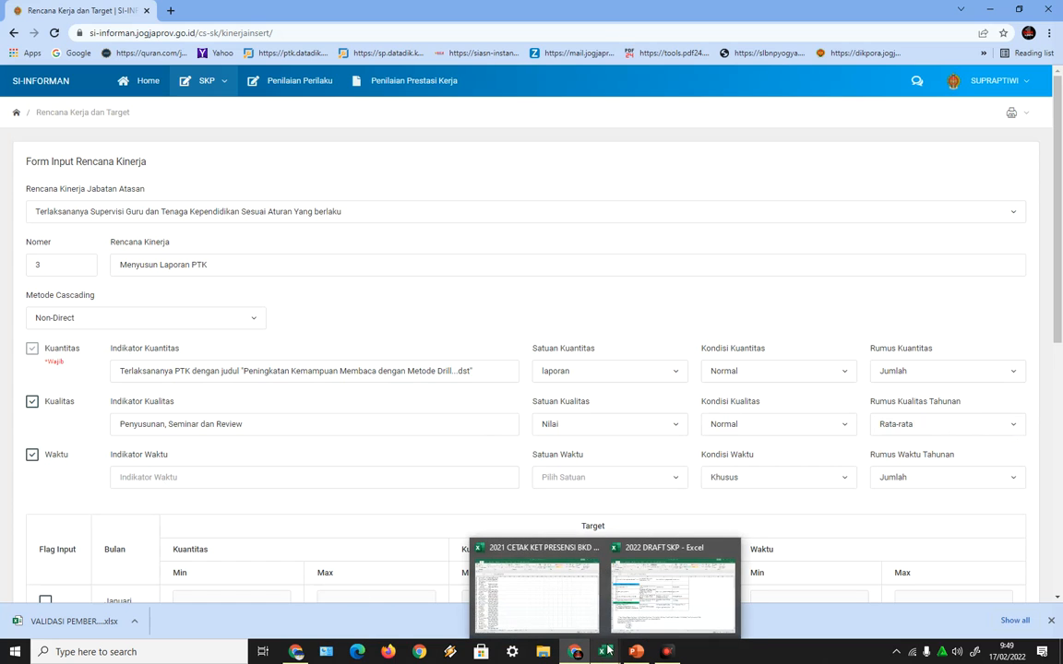
pyautogui.click(619, 587)
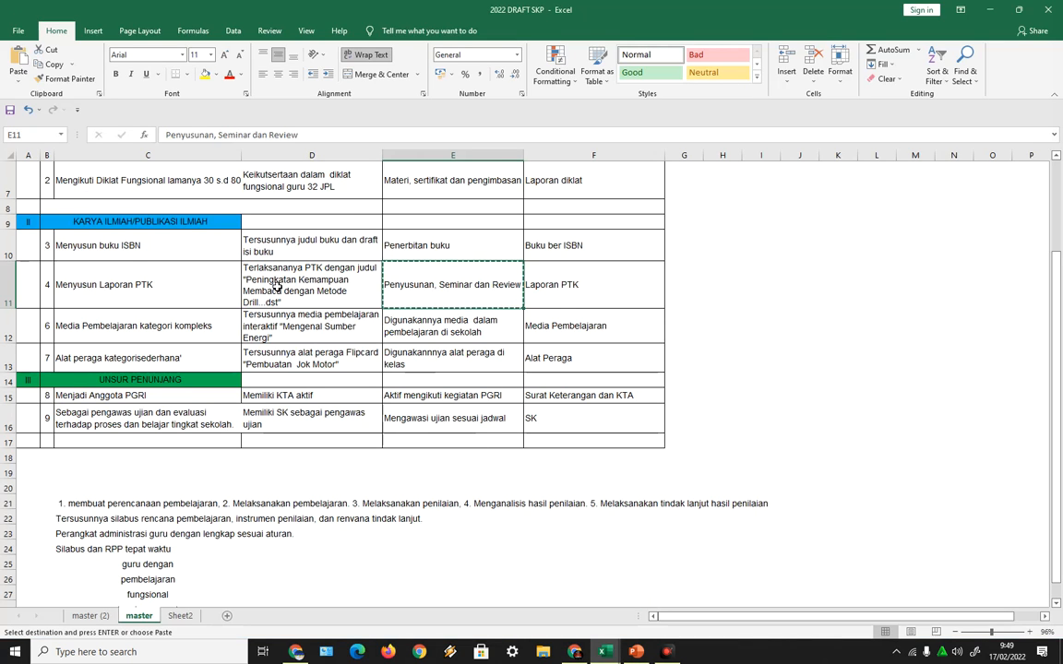
pyautogui.click(554, 285)
pyautogui.click(49, 63)
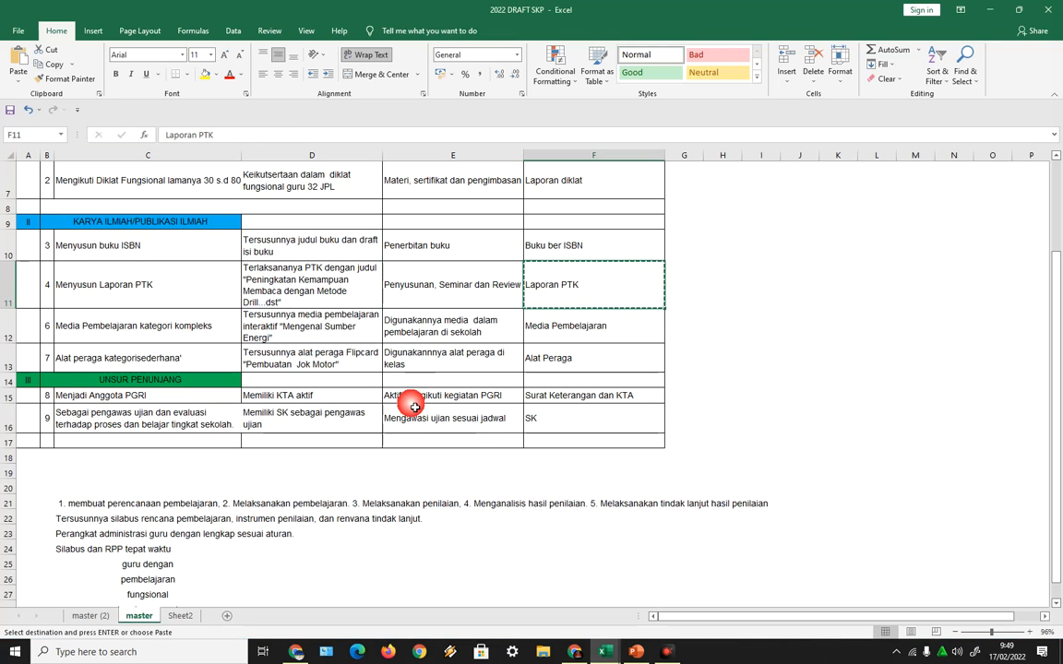
pyautogui.click(576, 653)
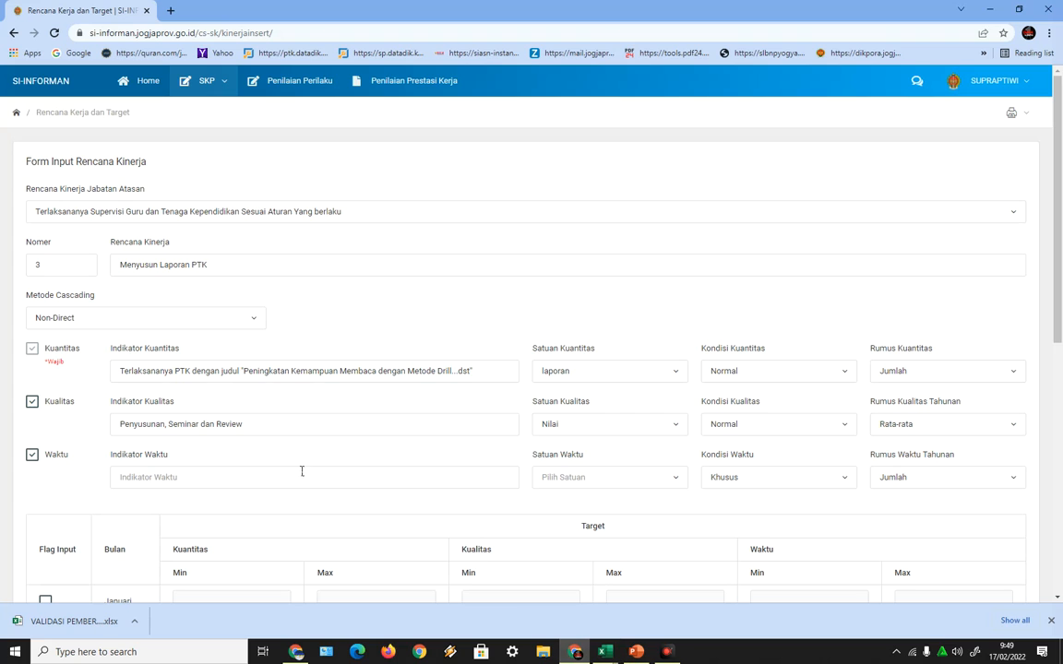
pyautogui.click(152, 474)
pyautogui.rightClick(152, 469)
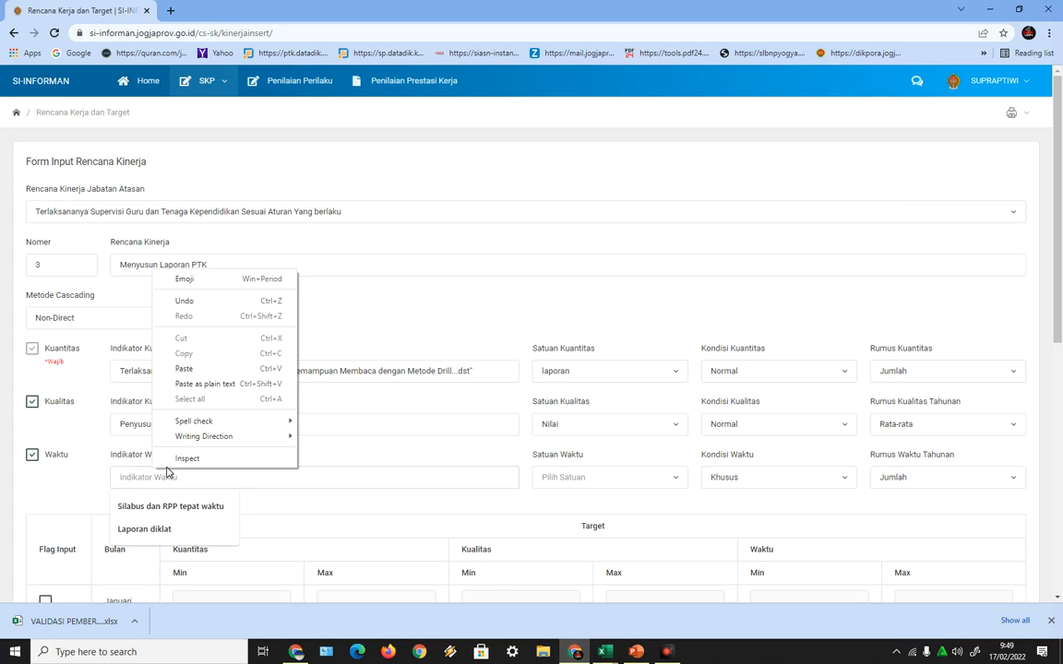
pyautogui.click(200, 369)
# - Set the Satuan Waktu to Bulan, keeping Kondisi Waktu at Khusus
pyautogui.click(658, 478)
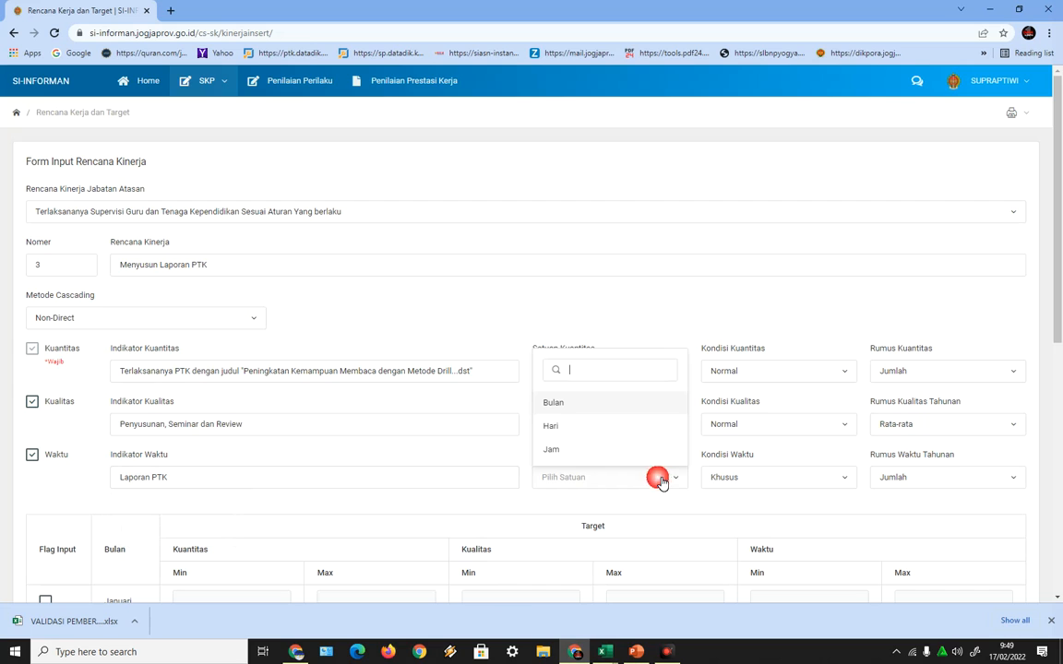
pyautogui.click(564, 406)
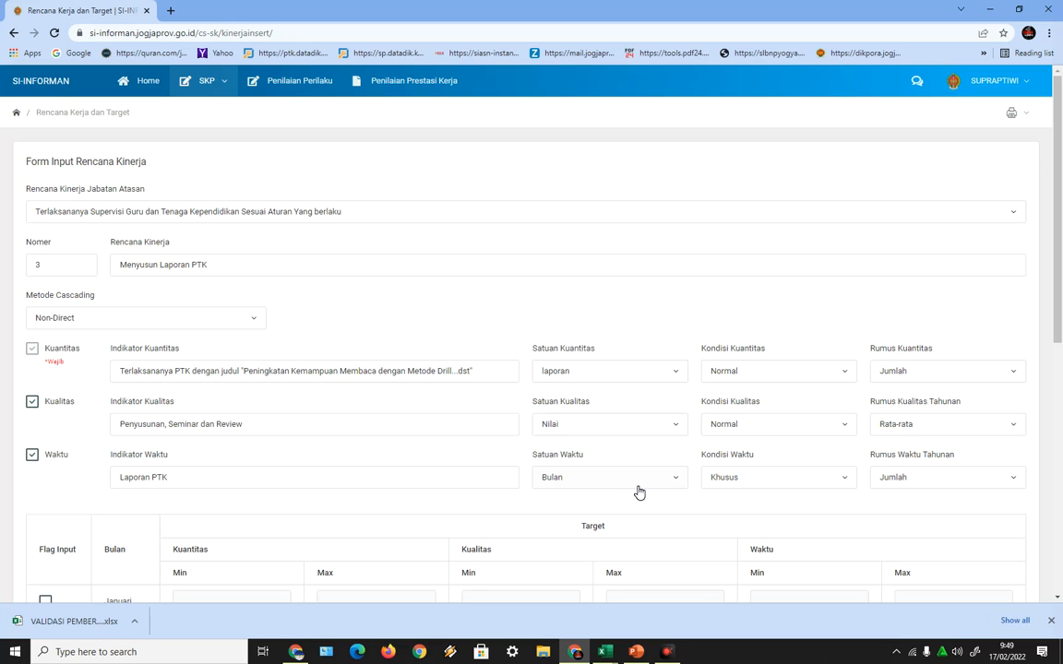
pyautogui.scroll(-1, 743, 481)
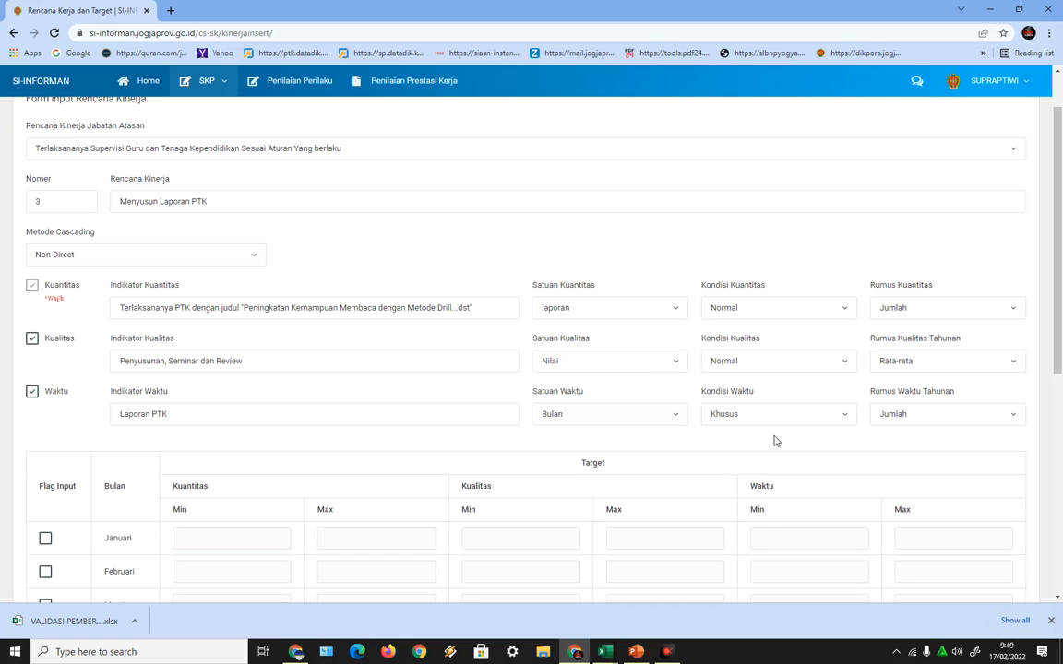
pyautogui.click(844, 418)
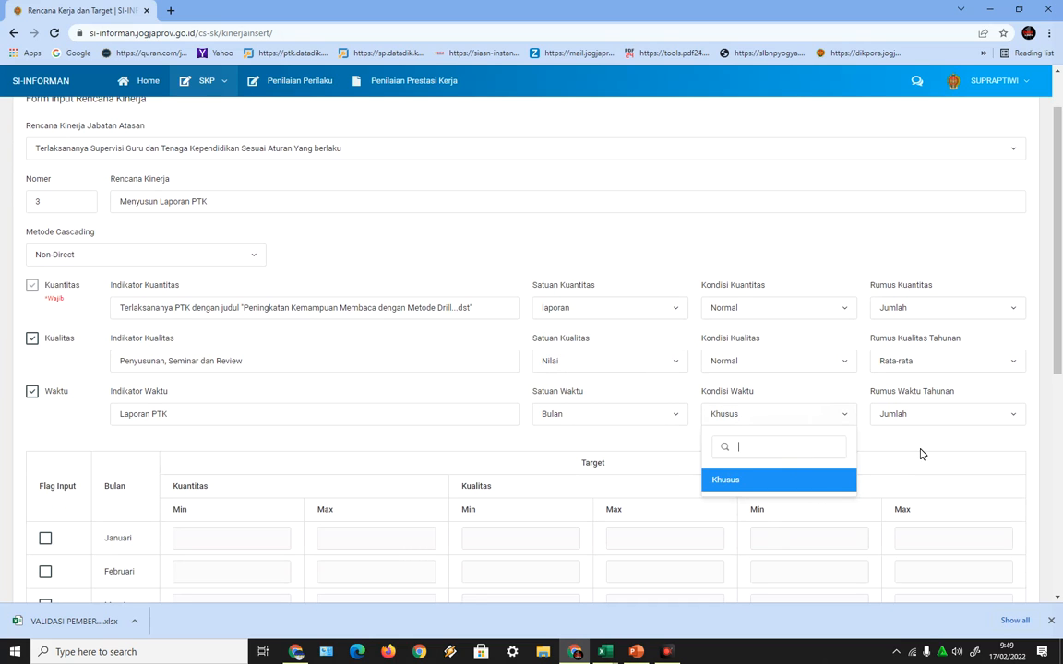
pyautogui.click(823, 406)
pyautogui.scroll(-3, 614, 431)
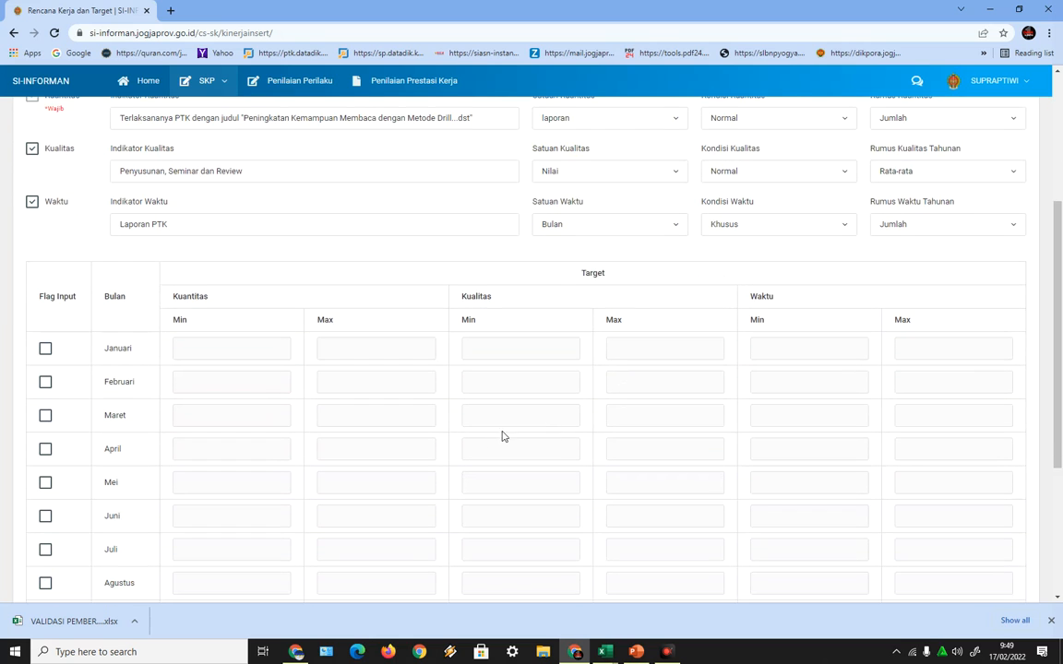
pyautogui.click(643, 233)
pyautogui.click(574, 175)
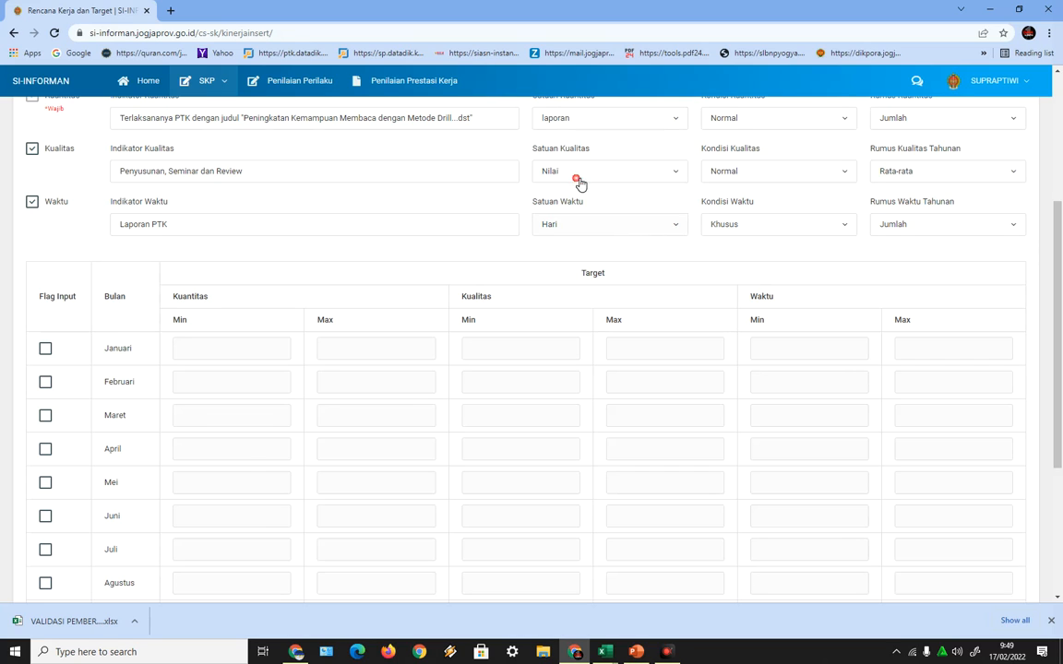
pyautogui.click(729, 225)
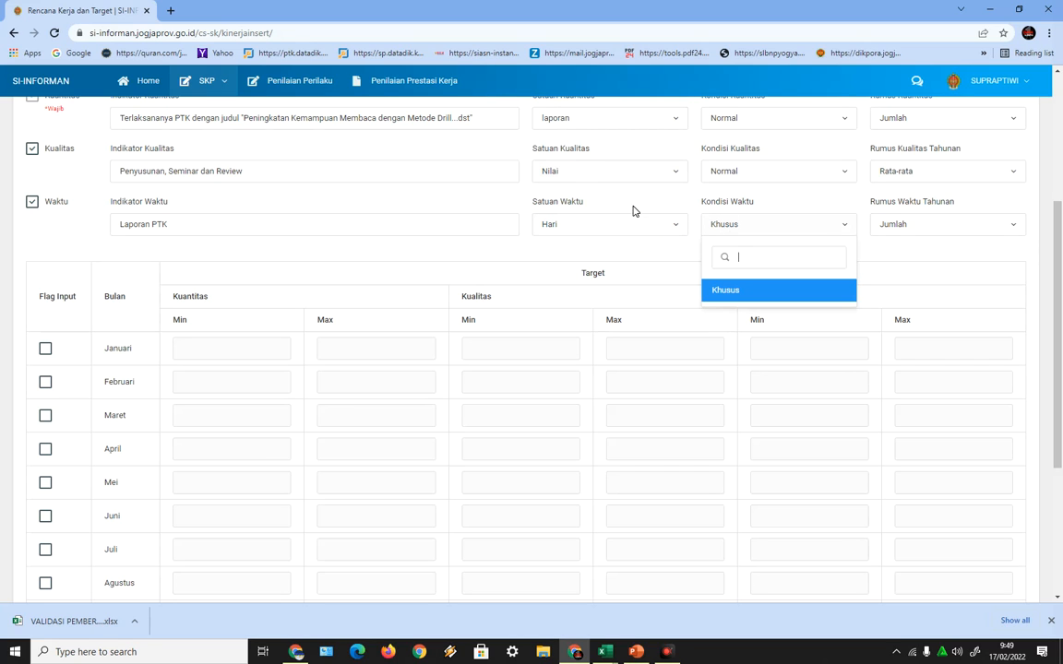
pyautogui.click(580, 222)
pyautogui.click(566, 150)
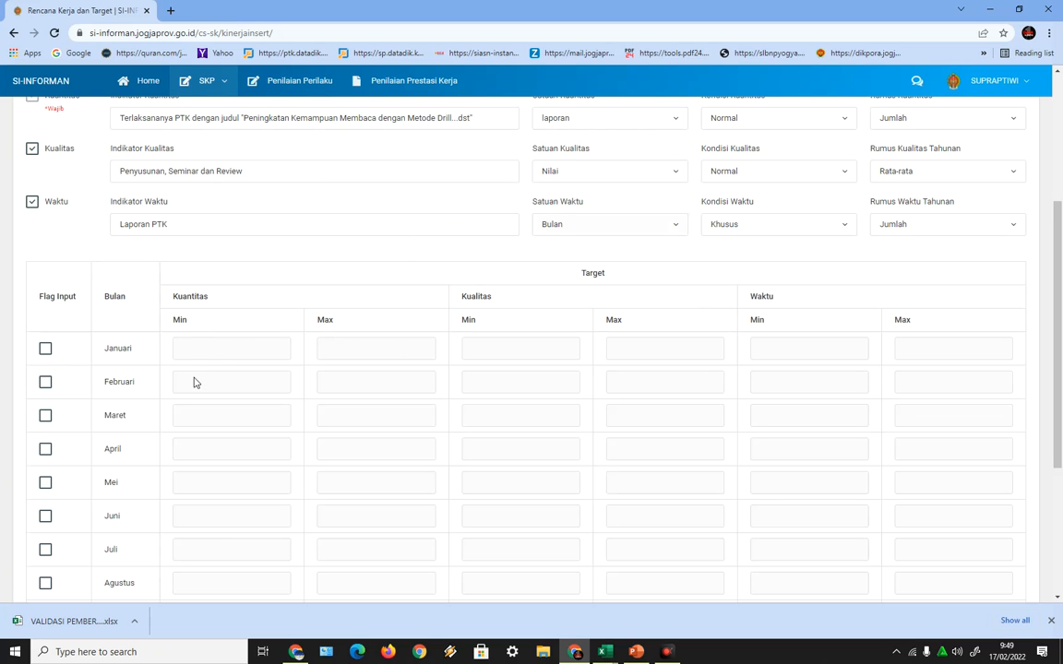
# - Flag September in the target table and set its Kuantitas Max to 1
pyautogui.scroll(-2, 193, 380)
pyautogui.scroll(-2, 195, 389)
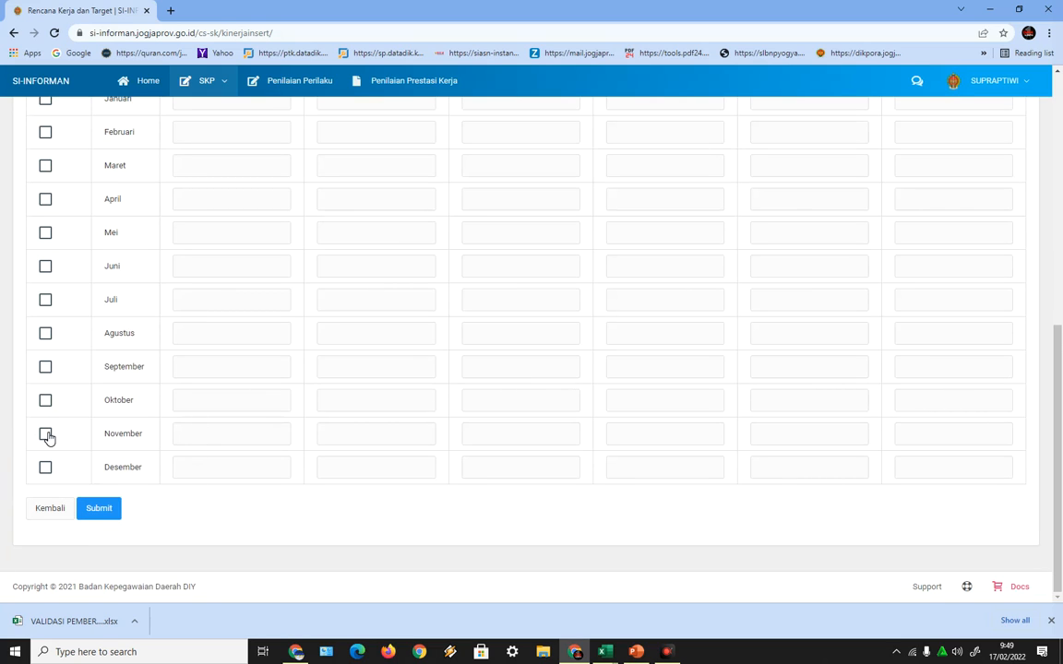
pyautogui.click(45, 366)
pyautogui.scroll(2, 147, 342)
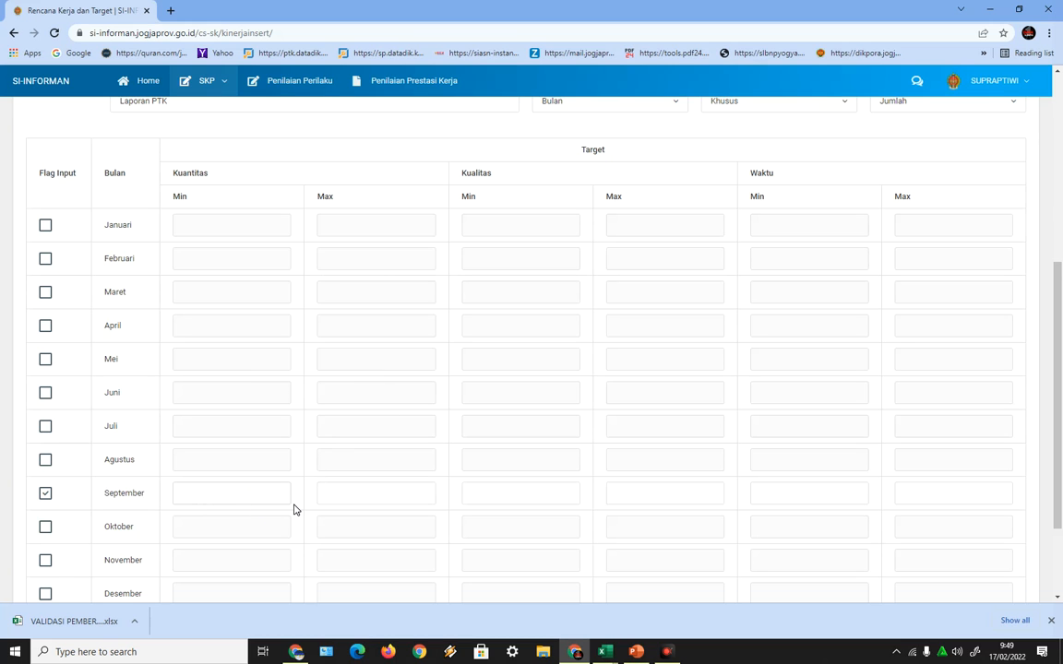
pyautogui.scroll(4, 294, 509)
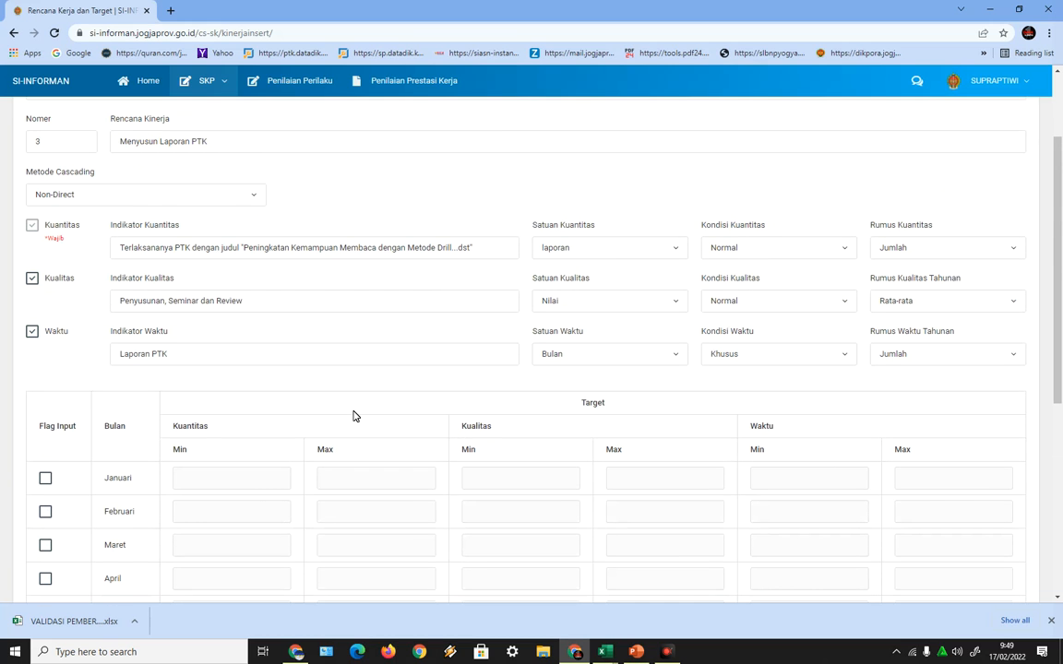
pyautogui.scroll(-5, 353, 415)
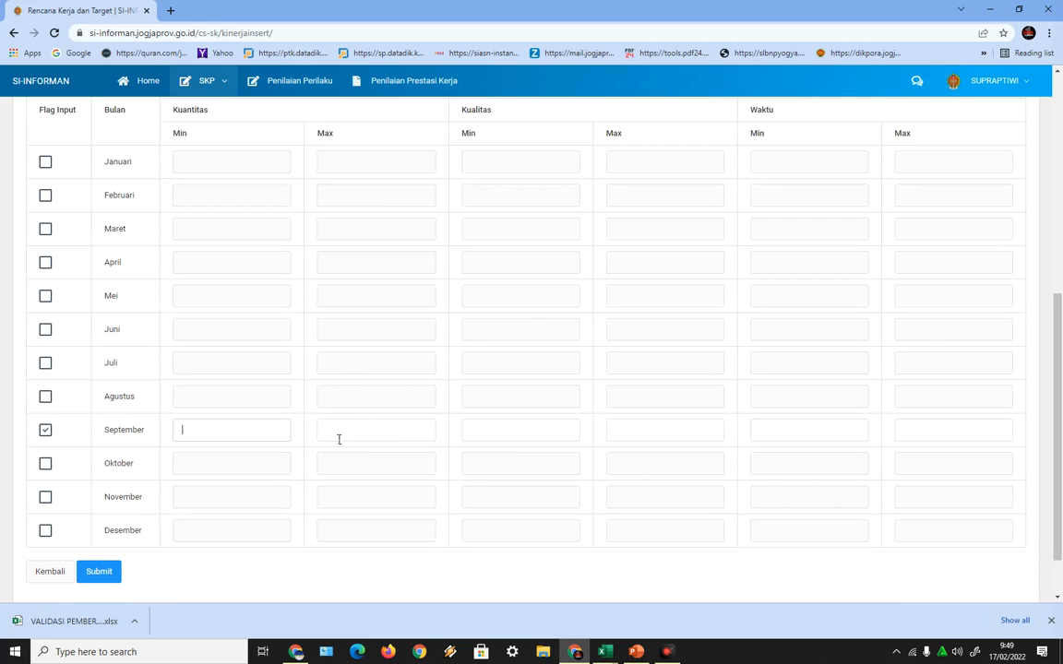
pyautogui.click(347, 443)
pyautogui.write('1')
# - Set September's Kualitas target to Min 70 and Max 90, and its Waktu Max to 1
pyautogui.scroll(5, 583, 432)
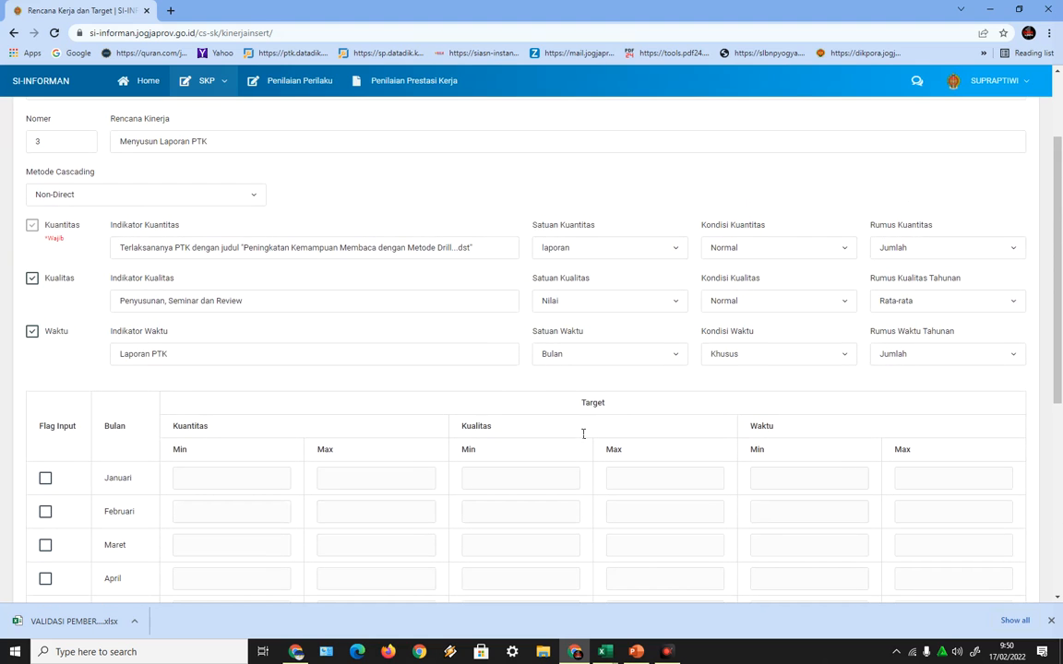
pyautogui.scroll(-5, 585, 480)
pyautogui.scroll(-1, 584, 485)
pyautogui.click(499, 430)
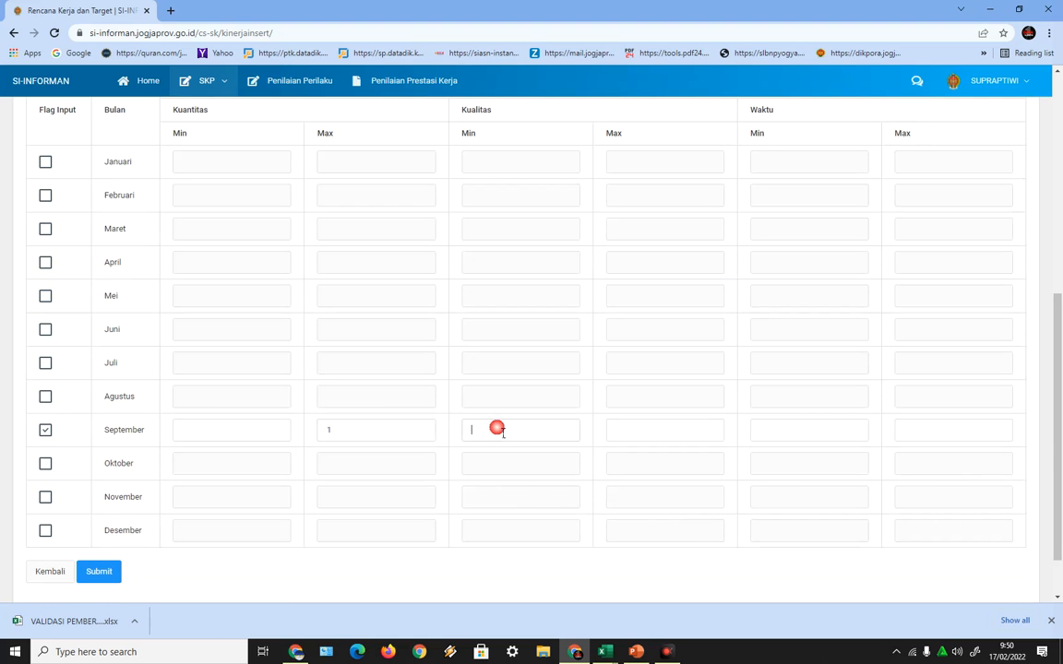
pyautogui.write('70')
pyautogui.click(636, 437)
pyautogui.click(775, 435)
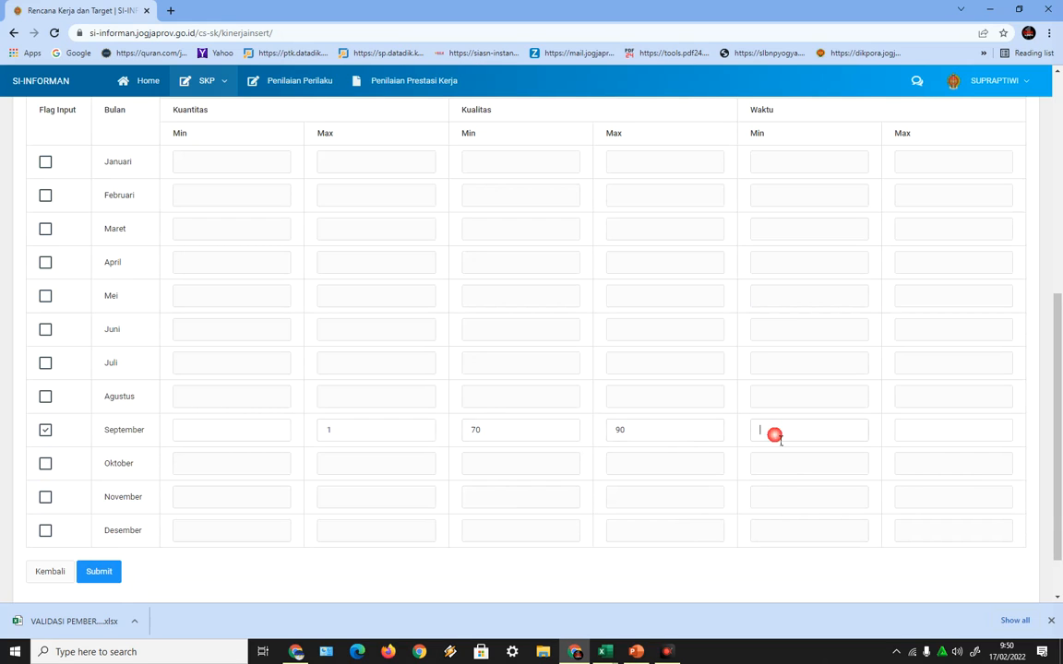
pyautogui.click(917, 435)
# - Check the completed "Menyusun Laporan PTK" form, submit it, and view the plan in the Daftar Rencana Kinerja
pyautogui.scroll(-1, 702, 461)
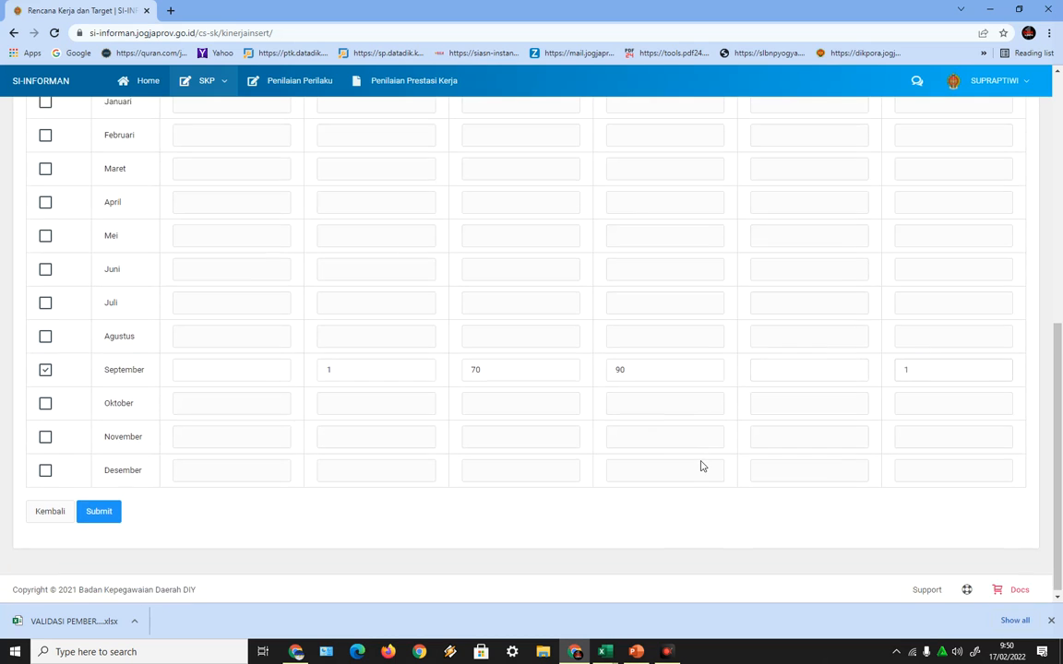
pyautogui.scroll(3, 700, 467)
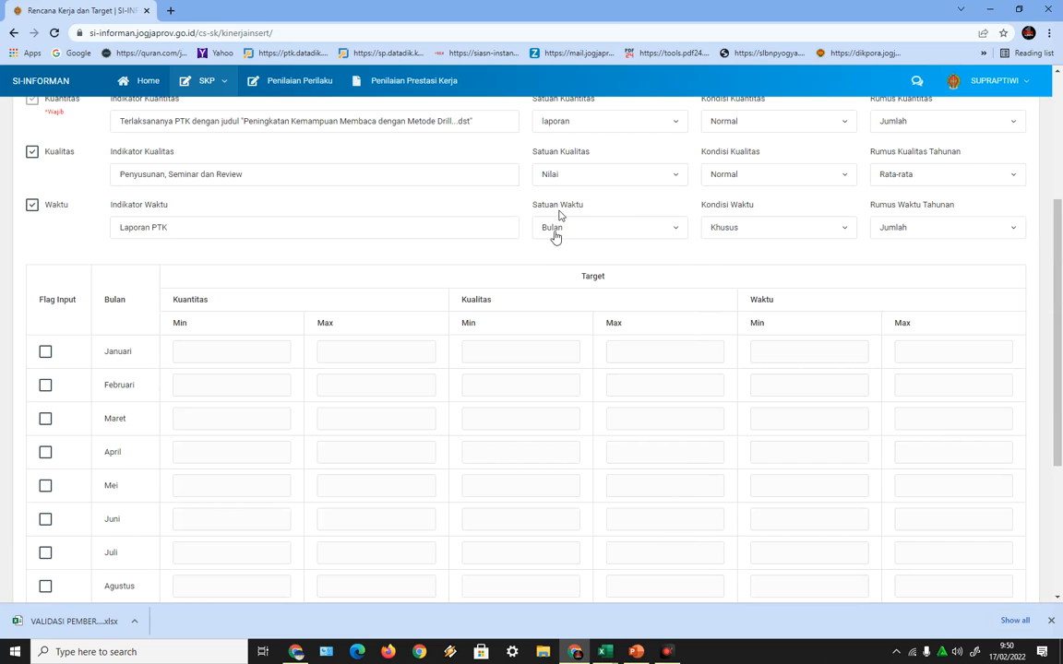
pyautogui.scroll(-2, 558, 270)
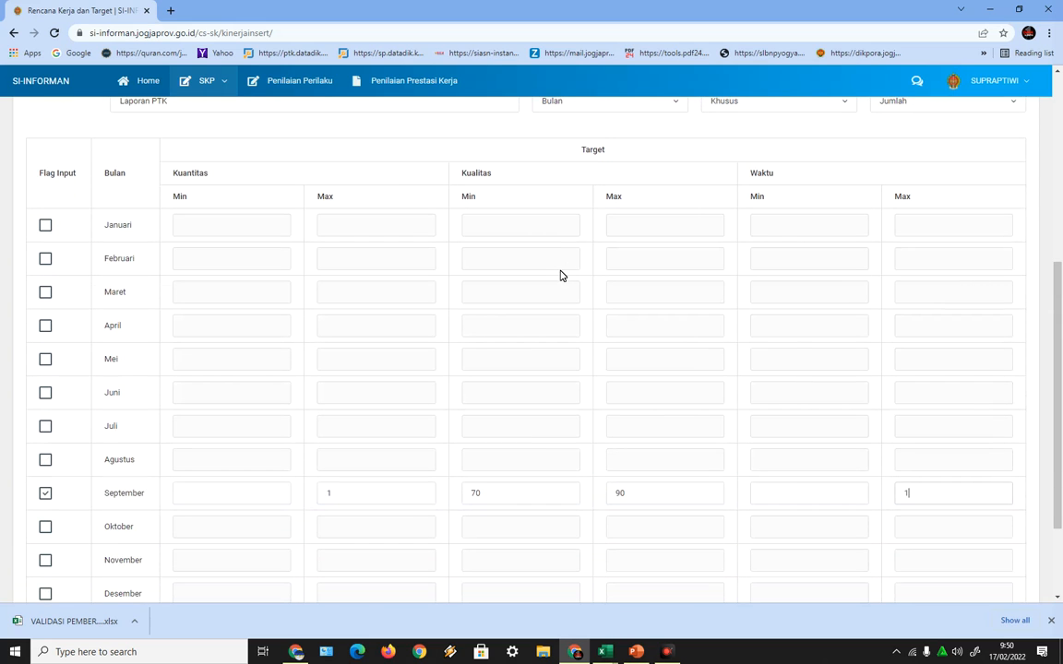
pyautogui.scroll(3, 638, 282)
pyautogui.scroll(-4, 788, 361)
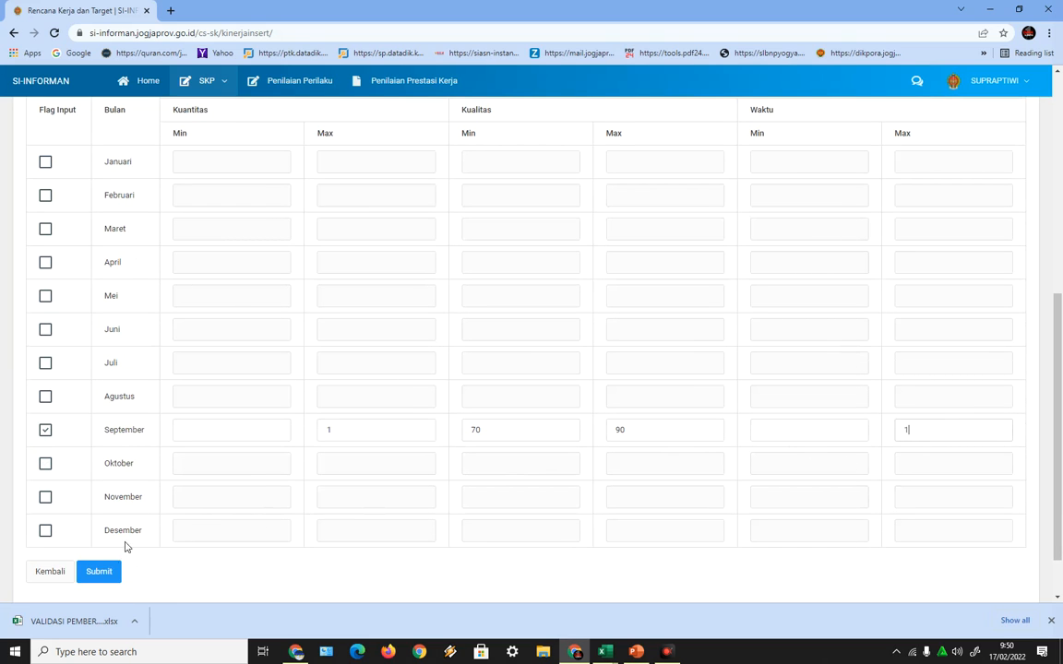
pyautogui.scroll(-1, 195, 553)
pyautogui.click(99, 513)
pyautogui.scroll(-3, 316, 491)
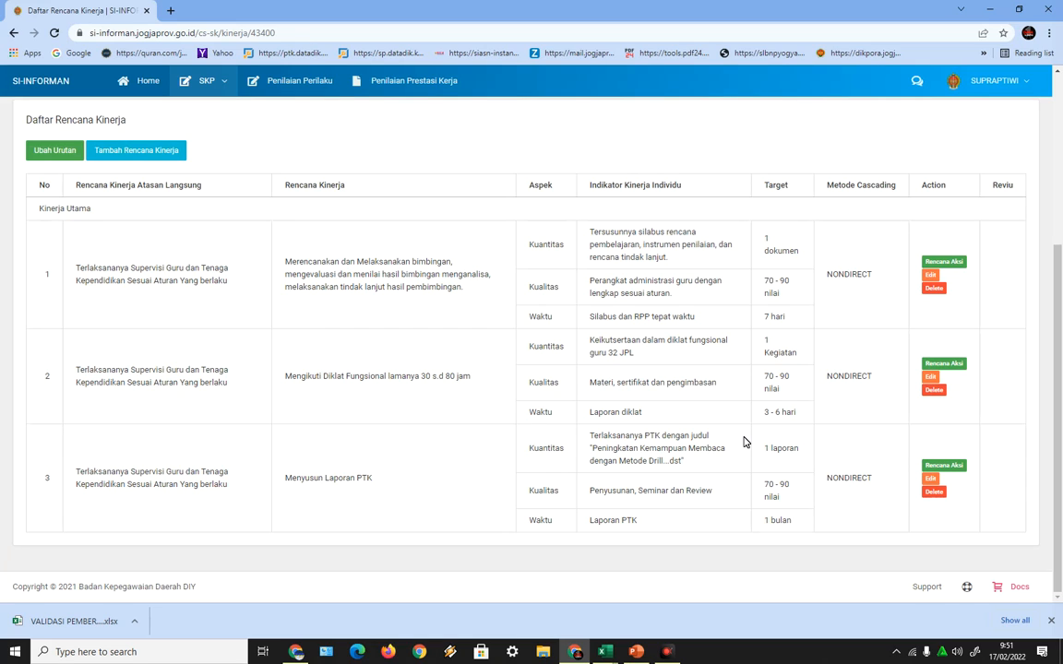
# - Switch to the SKP presentation in PowerPoint and show the "Menunggu persetujuan atasan" slide as a slide show
pyautogui.click(640, 657)
pyautogui.press('Down')
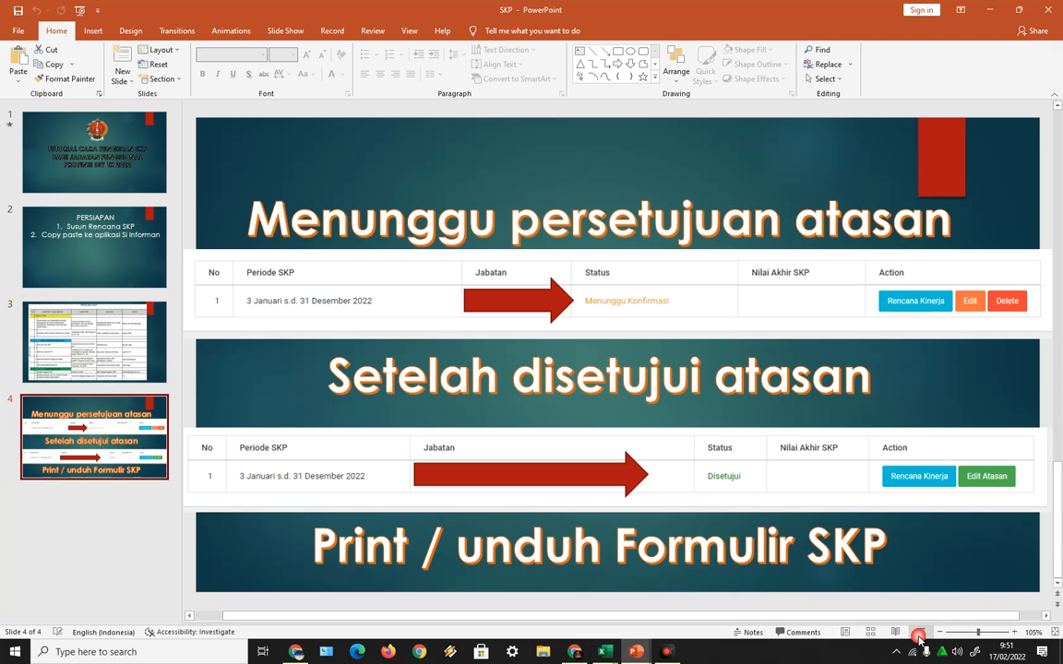
pyautogui.click(919, 632)
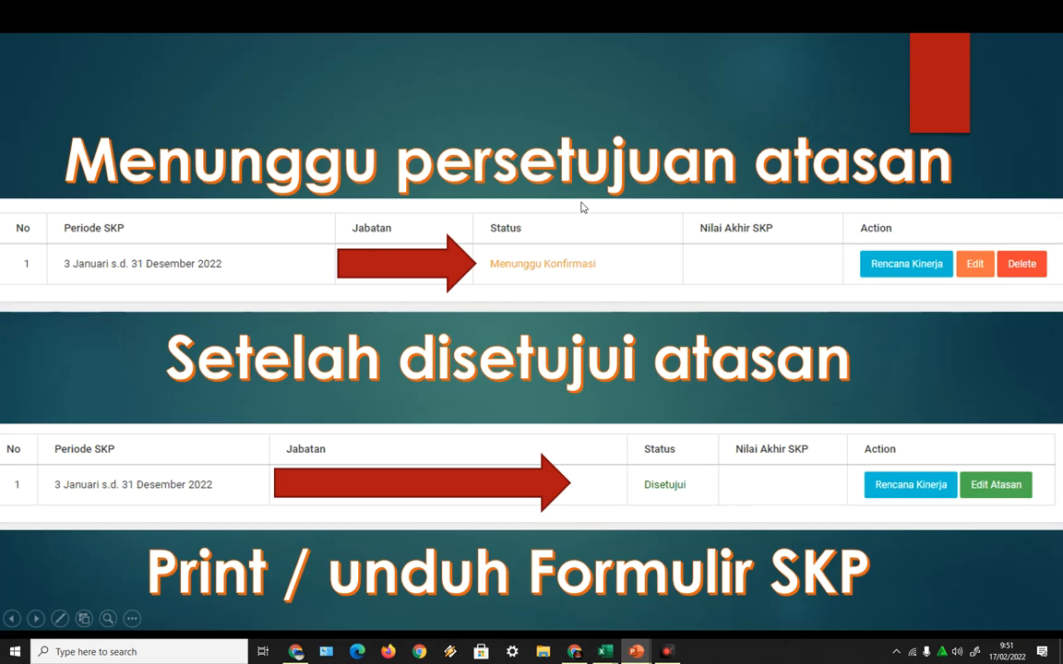